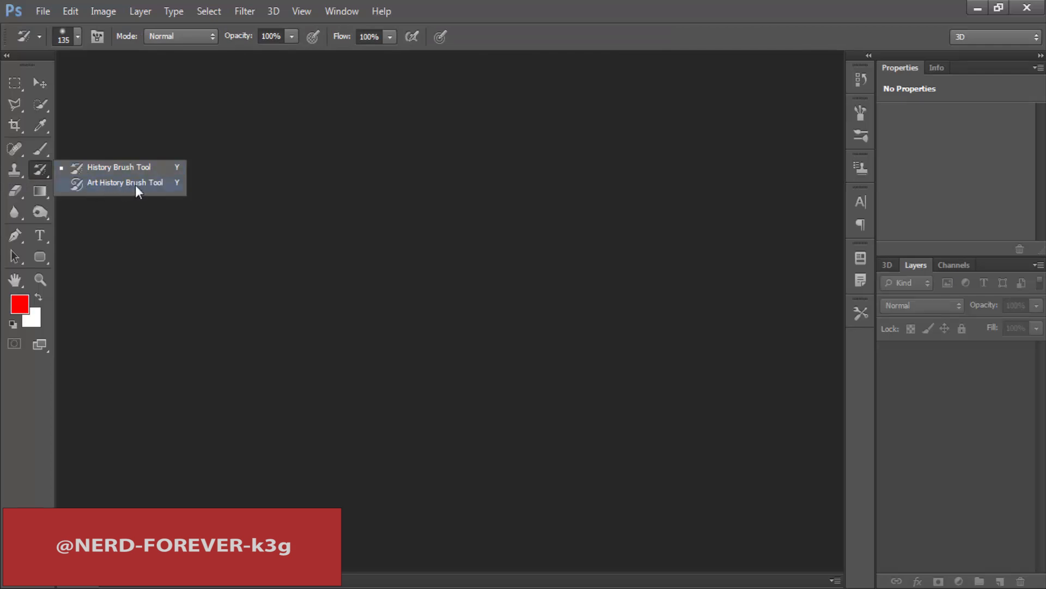
# Open the acne JPEG image from the Desktop folder
pyautogui.doubleClick(330, 213)
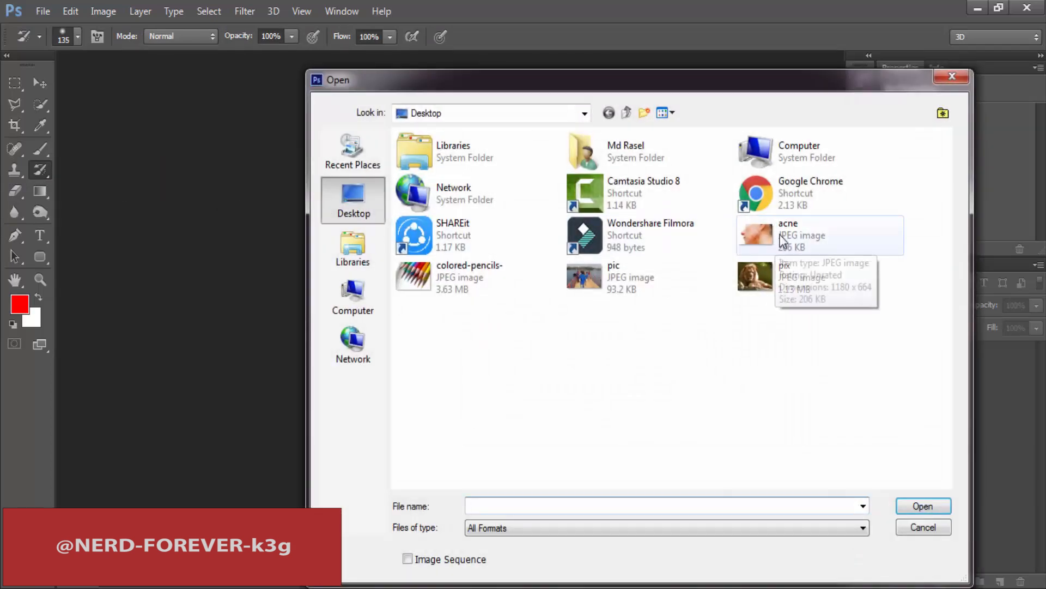
pyautogui.doubleClick(783, 240)
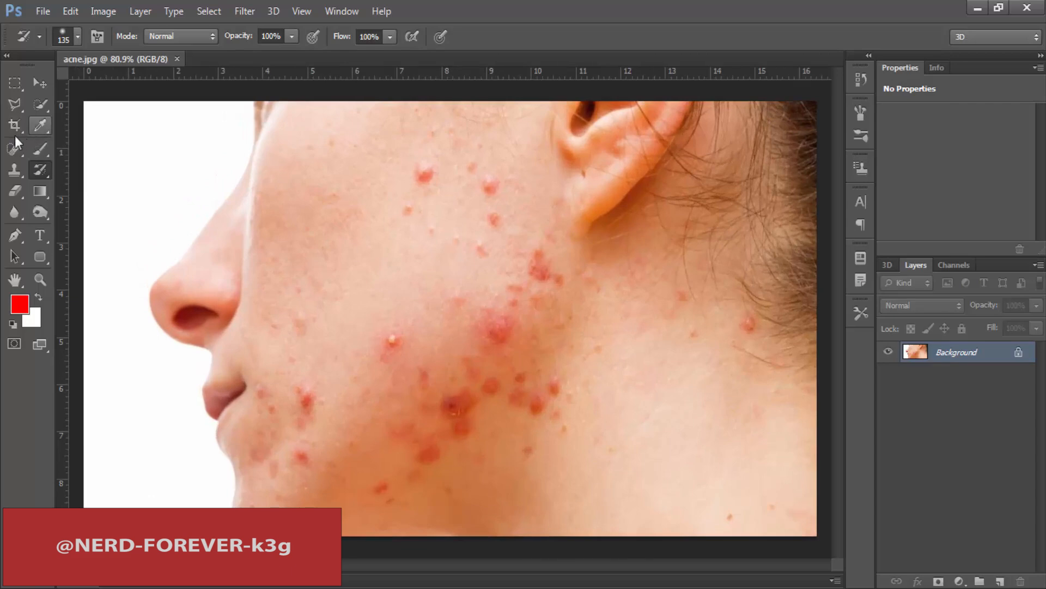
# Remove the whitehead blemish on the middle of the cheek with the Content-Aware Spot Healing Brush
pyautogui.click(19, 148)
pyautogui.rightClick(23, 149)
pyautogui.click(72, 148)
pyautogui.click(395, 342)
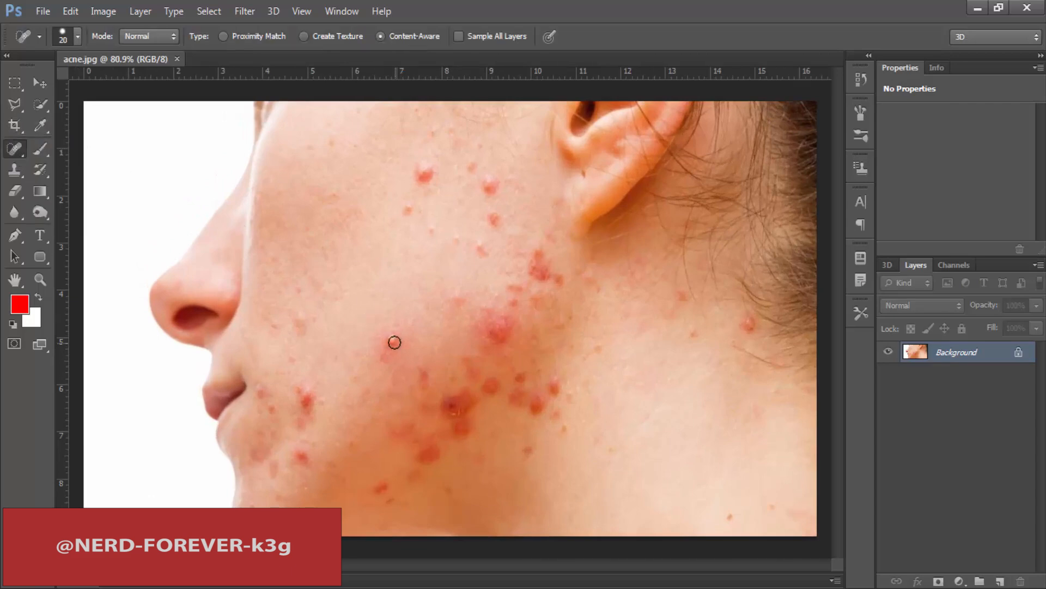
pyautogui.click(394, 341)
pyautogui.click(16, 170)
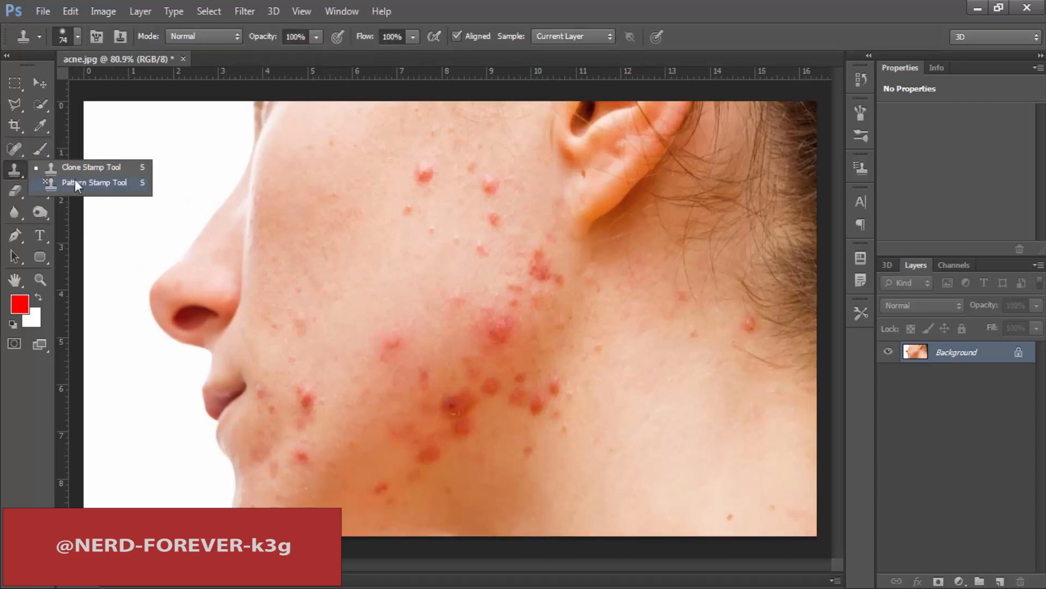
pyautogui.click(105, 168)
pyautogui.rightClick(16, 171)
pyautogui.click(82, 168)
pyautogui.click(13, 147)
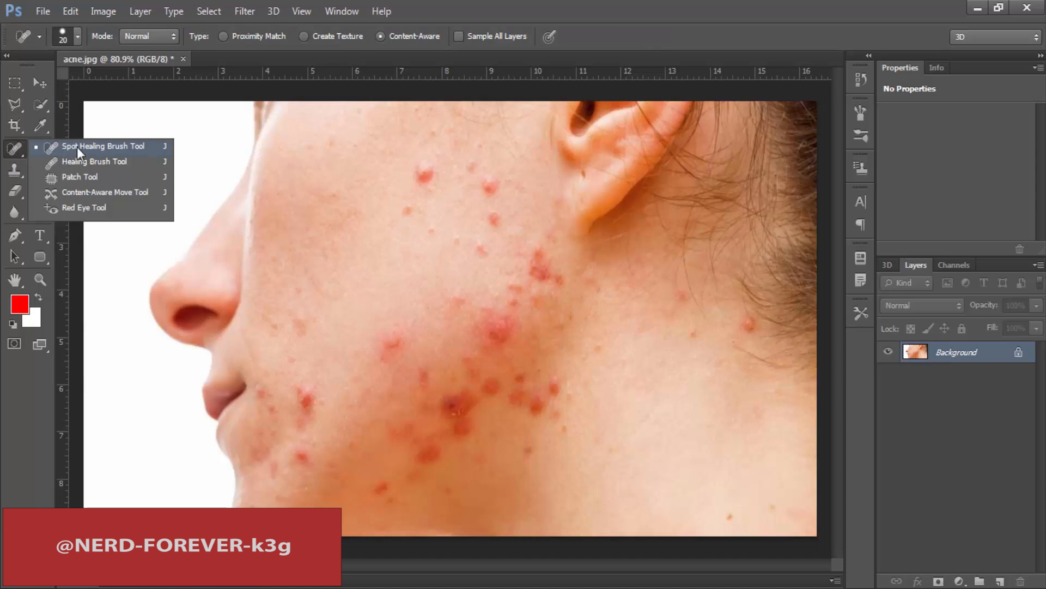
pyautogui.click(110, 146)
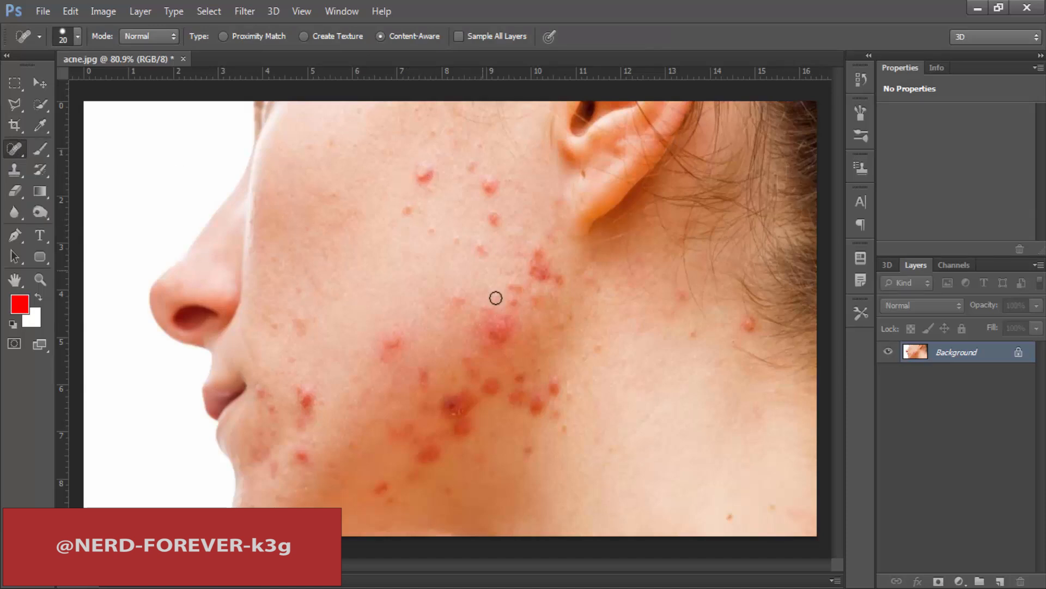
pyautogui.click(14, 169)
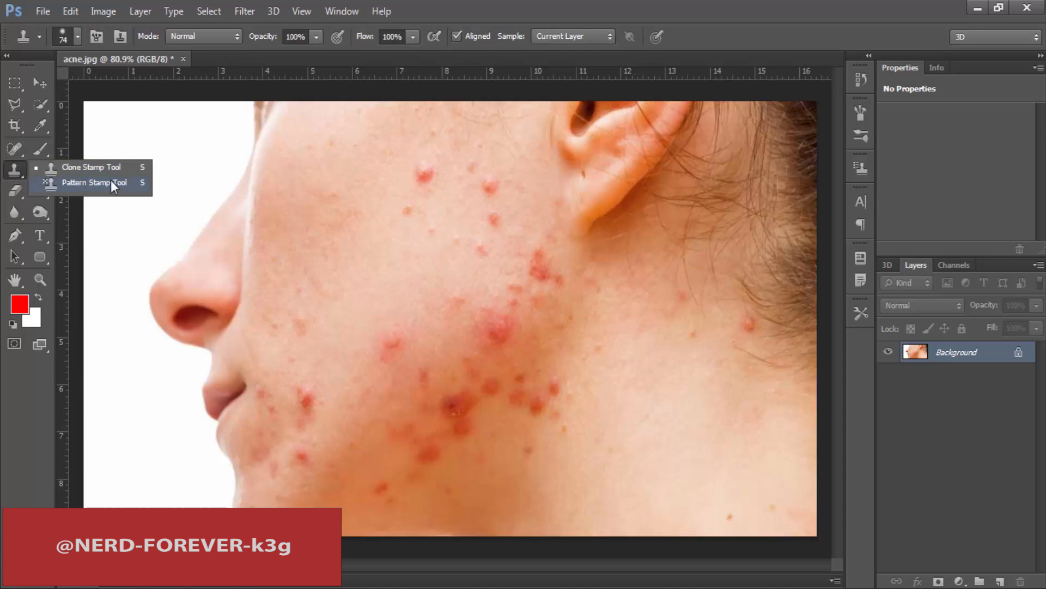
# Heal the dark centre of the large blemish on the lower cheek with the Spot Healing Brush
pyautogui.click(14, 147)
pyautogui.click(92, 146)
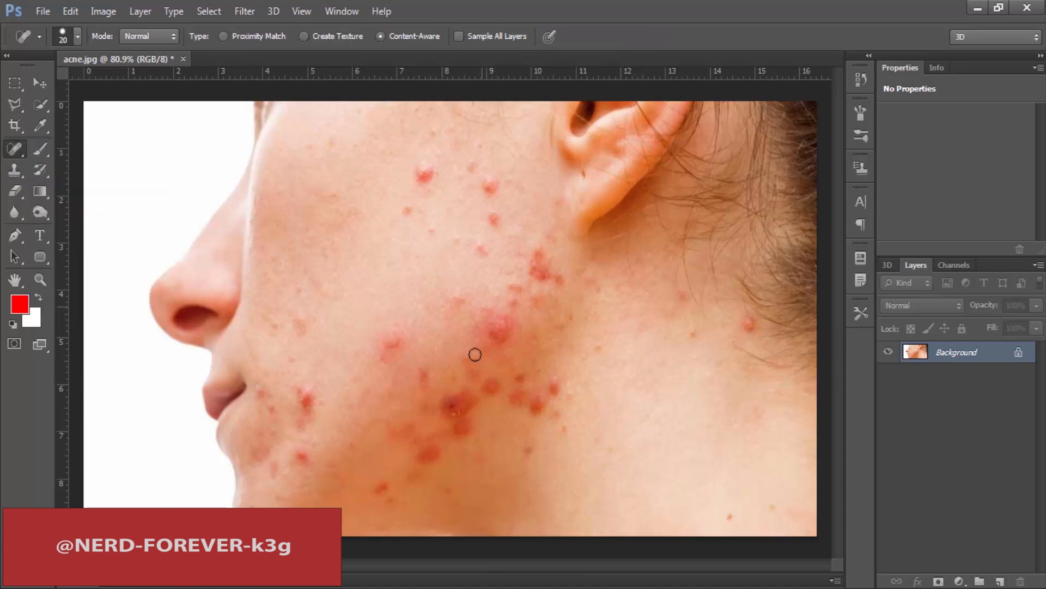
pyautogui.rightClick(459, 406)
pyautogui.click(450, 412)
pyautogui.click(455, 408)
pyautogui.moveTo(456, 402); pyautogui.dragTo(449, 422)
pyautogui.click(491, 386)
# Sample clean skin just below the small upper-cheek blemish with the Healing Brush
pyautogui.click(15, 169)
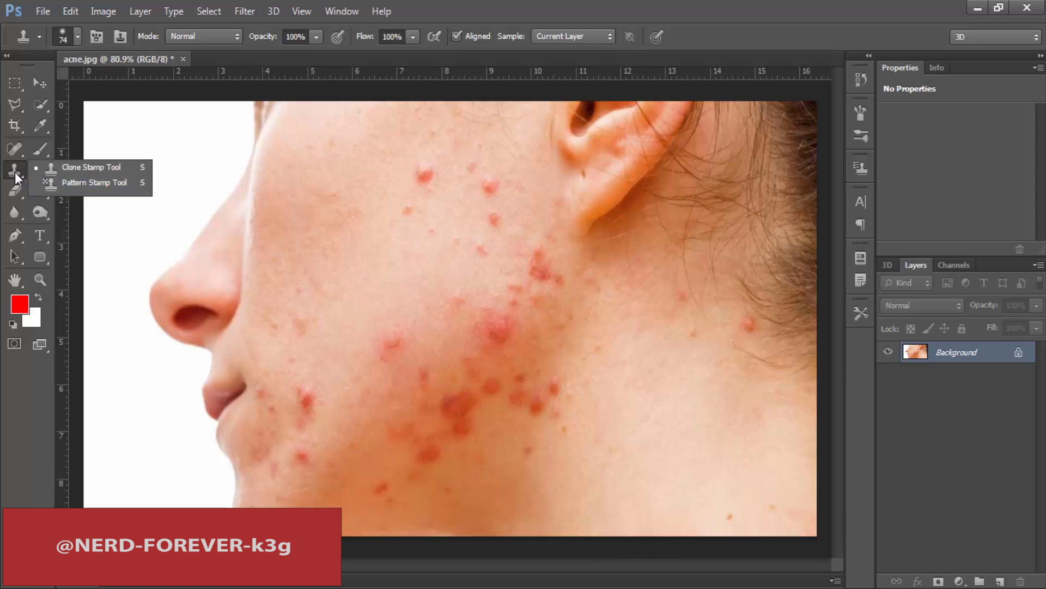
pyautogui.click(91, 169)
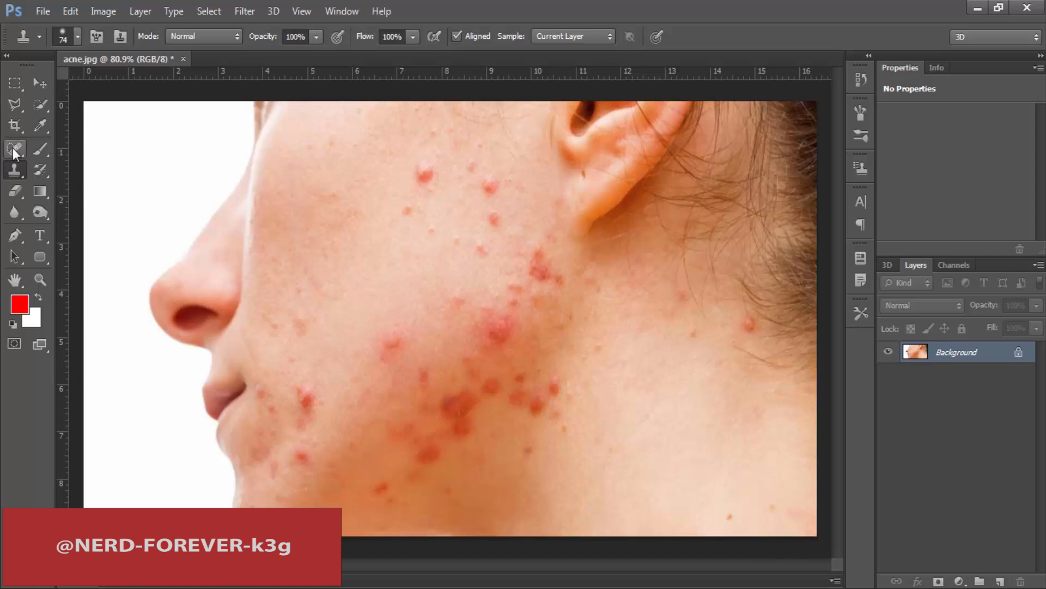
pyautogui.click(13, 149)
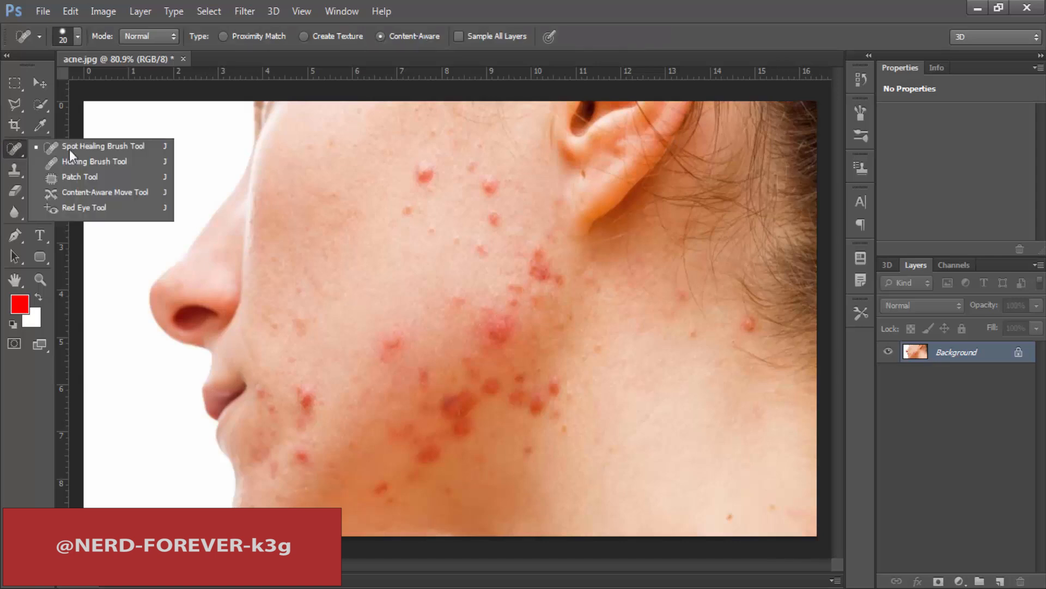
pyautogui.click(113, 162)
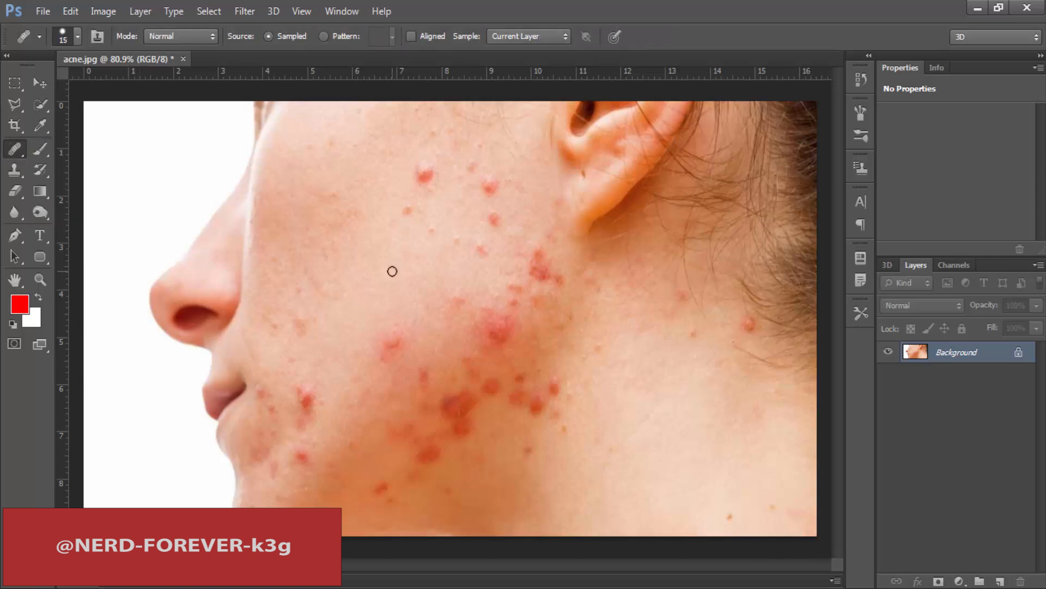
pyautogui.keyDown('alt'); pyautogui.click(404, 223); pyautogui.keyUp('alt')
# Examine the Clone Stamp's brush presets and its brush tip shape settings
pyautogui.click(11, 171)
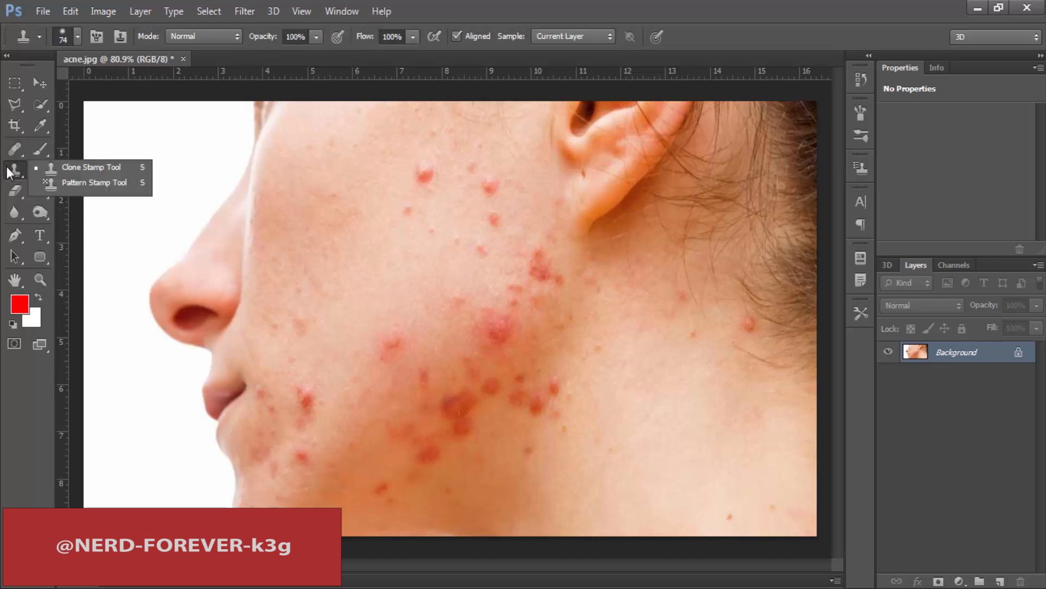
pyautogui.click(82, 167)
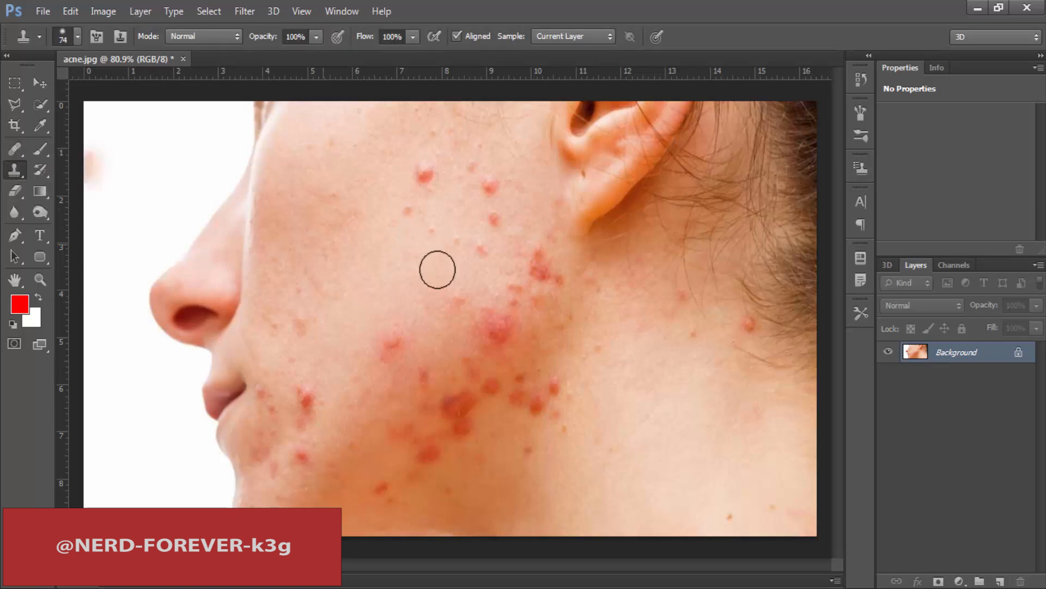
pyautogui.click(78, 37)
pyautogui.click(41, 164)
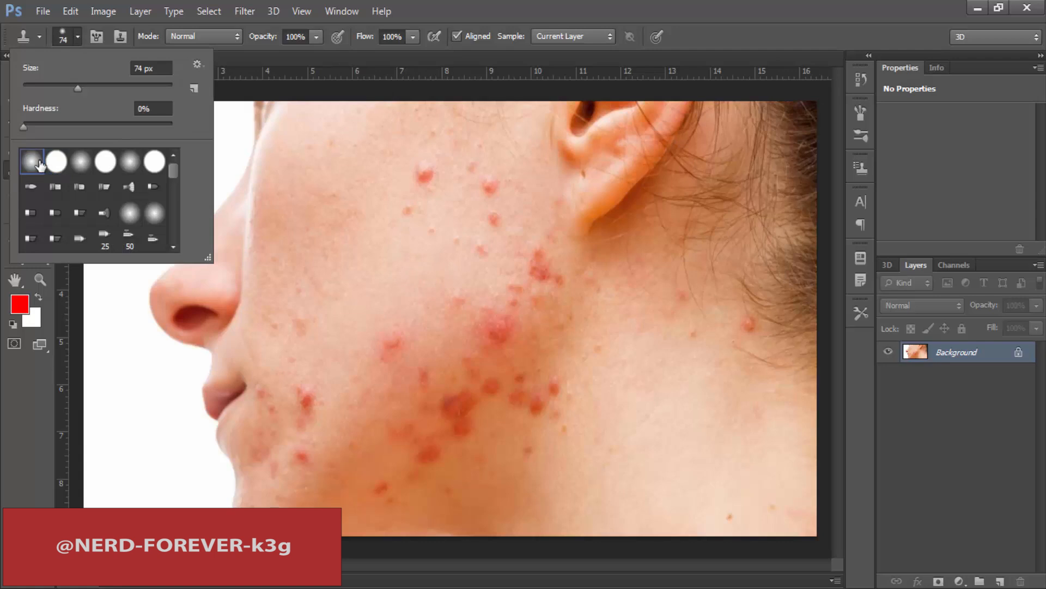
pyautogui.click(540, 2)
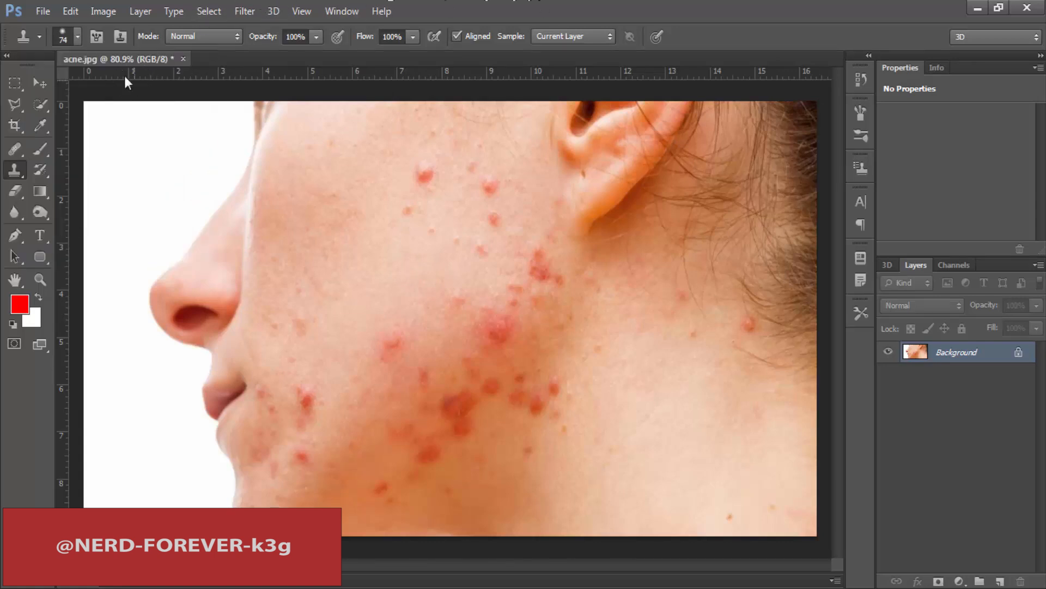
pyautogui.click(101, 40)
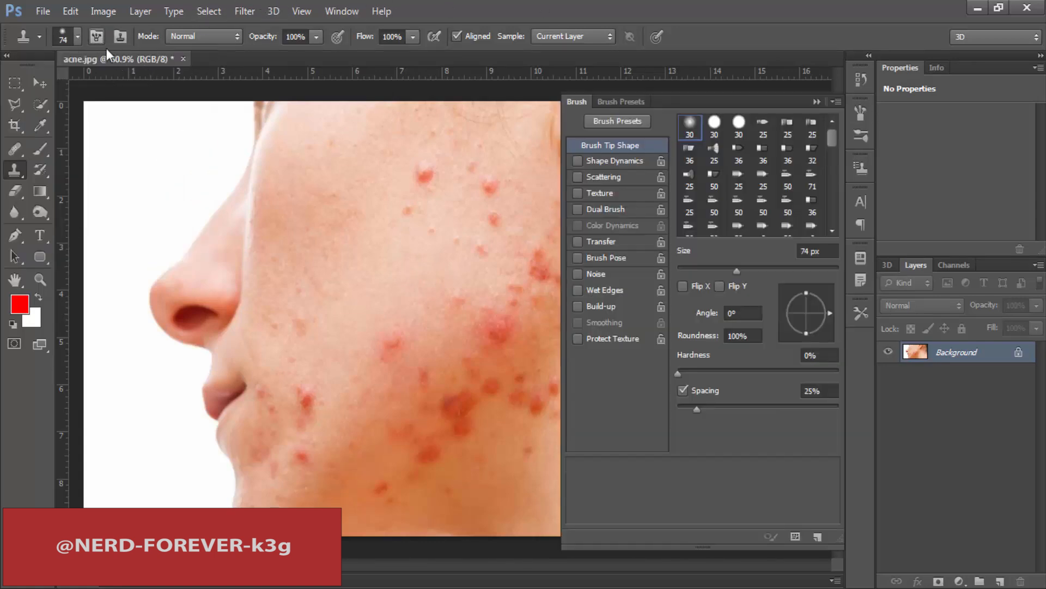
pyautogui.click(864, 117)
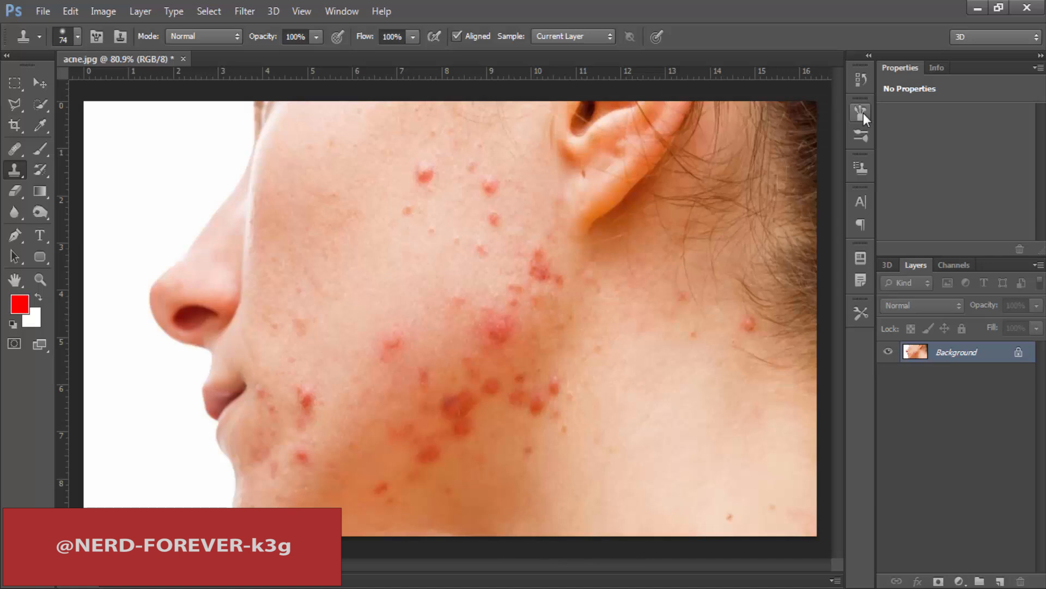
pyautogui.moveTo(39, 149); pyautogui.dragTo(73, 156)
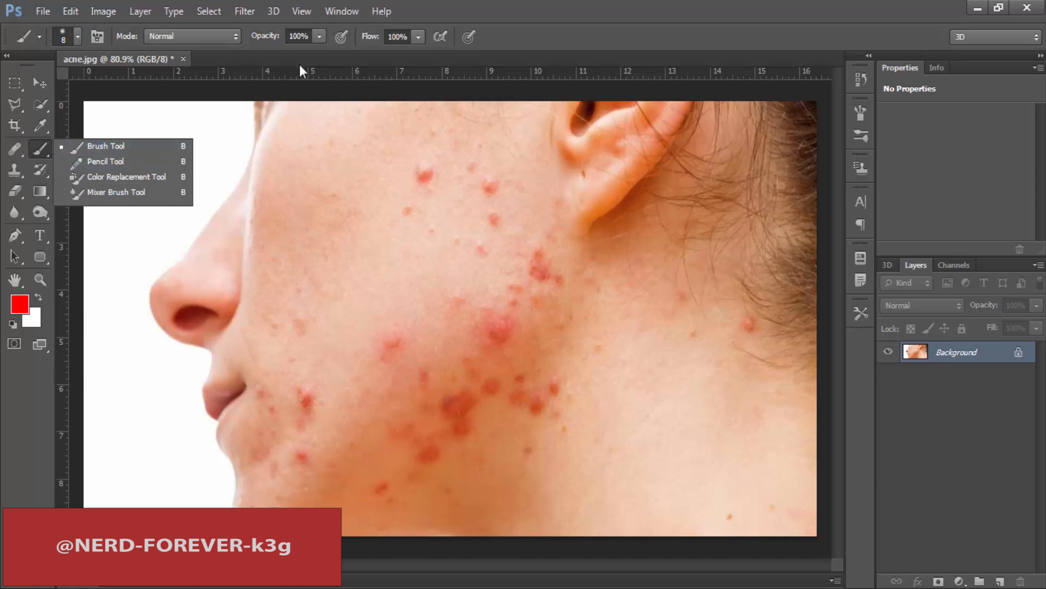
pyautogui.click(509, 2)
pyautogui.click(40, 215)
pyautogui.click(18, 193)
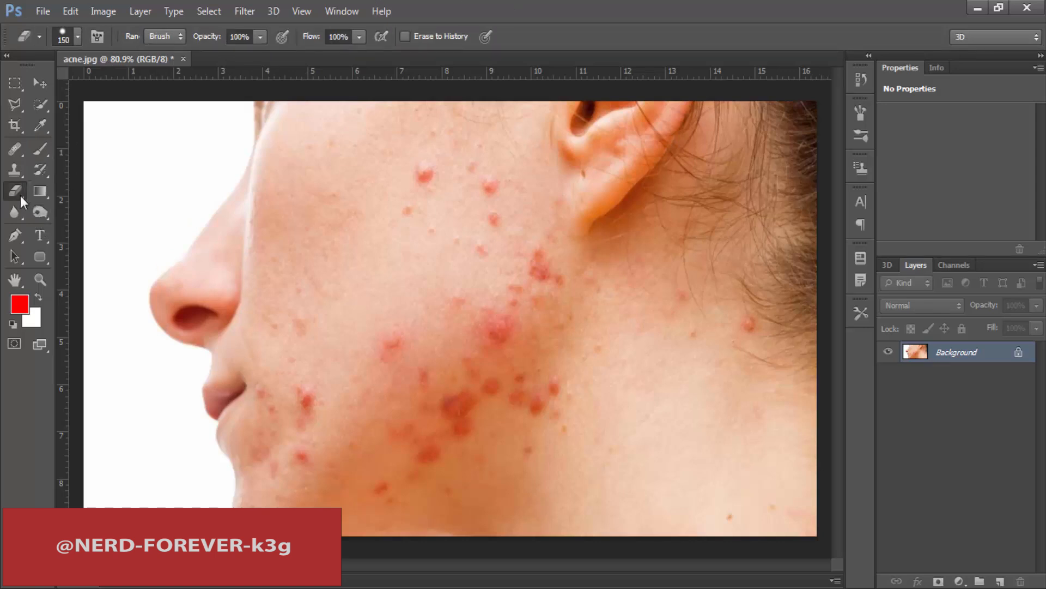
# Try cloning sampled skin over the large upper-cheek blemish with the Clone Stamp, and undo the stroke
pyautogui.click(14, 169)
pyautogui.click(62, 167)
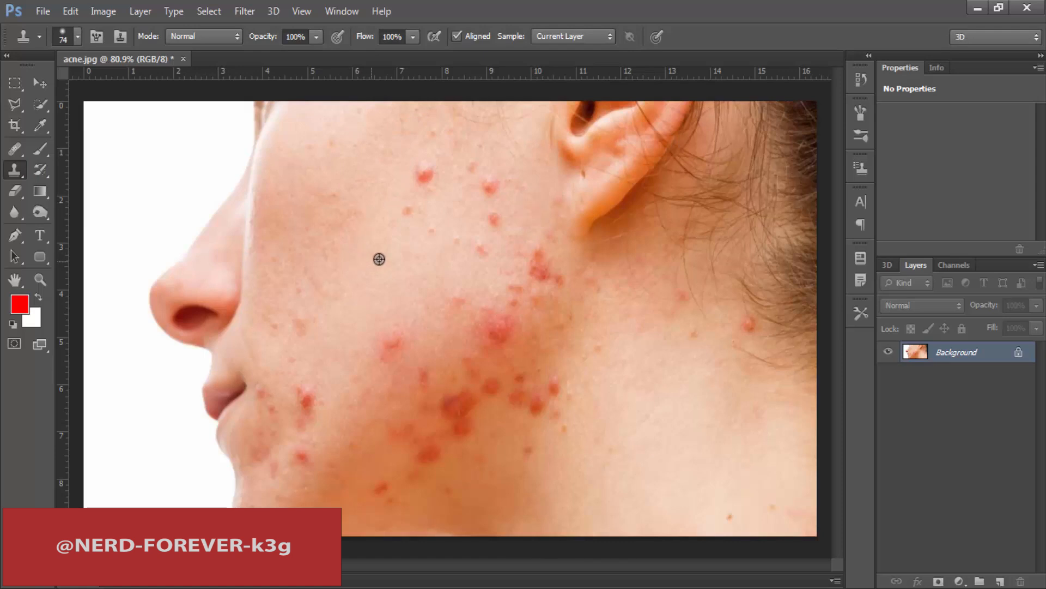
pyautogui.rightClick(404, 234)
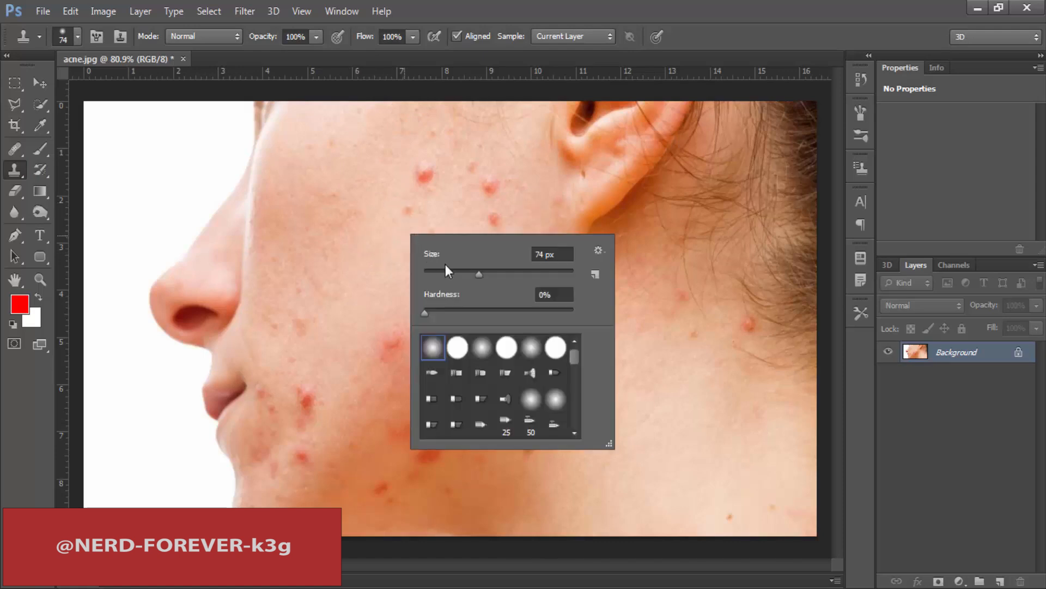
pyautogui.click(460, 140)
pyautogui.keyDown('alt'); pyautogui.click(459, 140); pyautogui.keyUp('alt')
pyautogui.moveTo(424, 174); pyautogui.dragTo(426, 186)
pyautogui.hotkey('ctrl', 'z')
# Set the Clone Stamp brush size to 54 px
pyautogui.rightClick(446, 222)
pyautogui.click(485, 234)
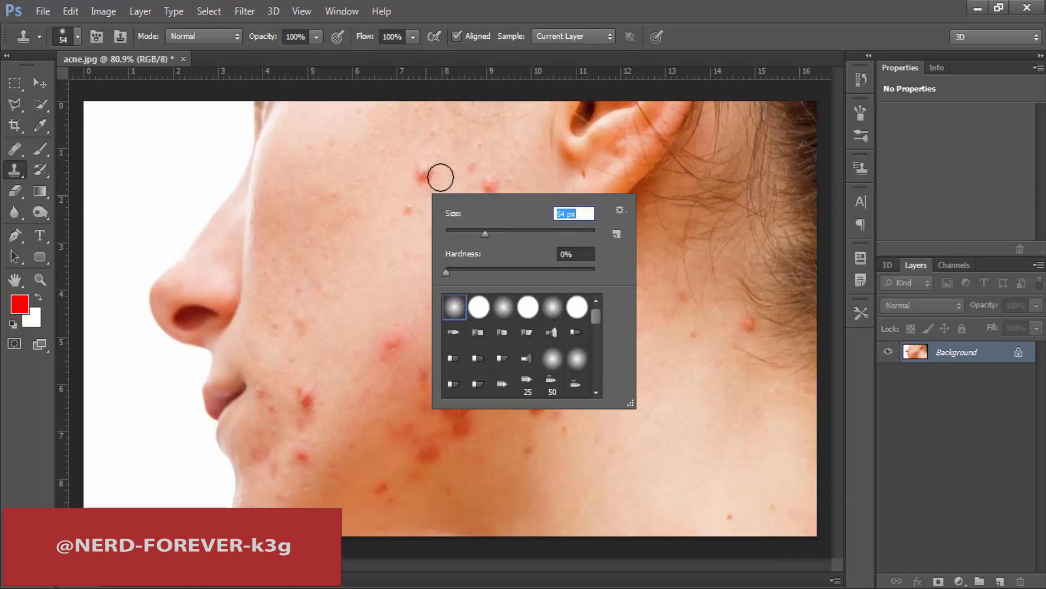
pyautogui.click(688, 1)
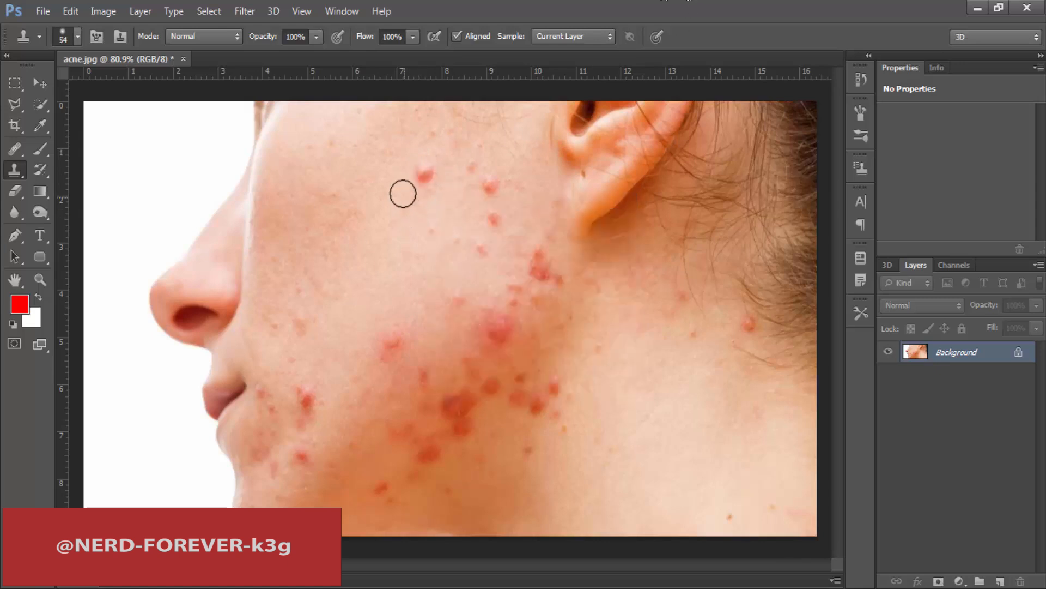
# Sample clean skin beside the large upper-cheek blemish, try stamping it over the spot, and undo the stamp
pyautogui.keyDown('alt'); pyautogui.click(397, 171); pyautogui.keyUp('alt')
pyautogui.press('alt')
pyautogui.press('alt')
pyautogui.press('alt')
pyautogui.keyDown('alt'); pyautogui.click(396, 170); pyautogui.keyUp('alt')
pyautogui.press('alt')
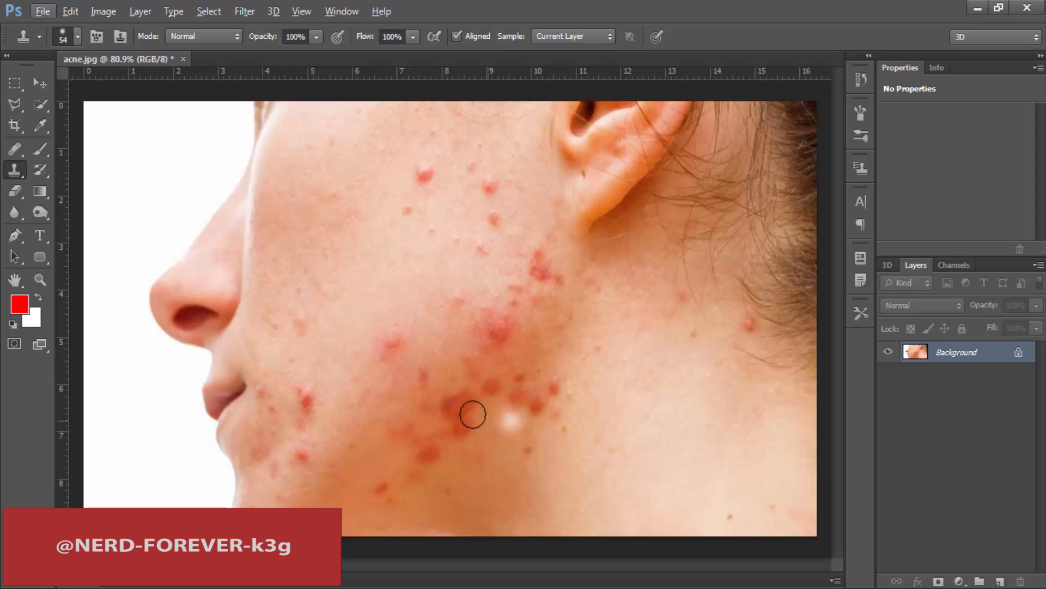
pyautogui.press('alt')
pyautogui.click(430, 170)
pyautogui.hotkey('ctrl', 'z')
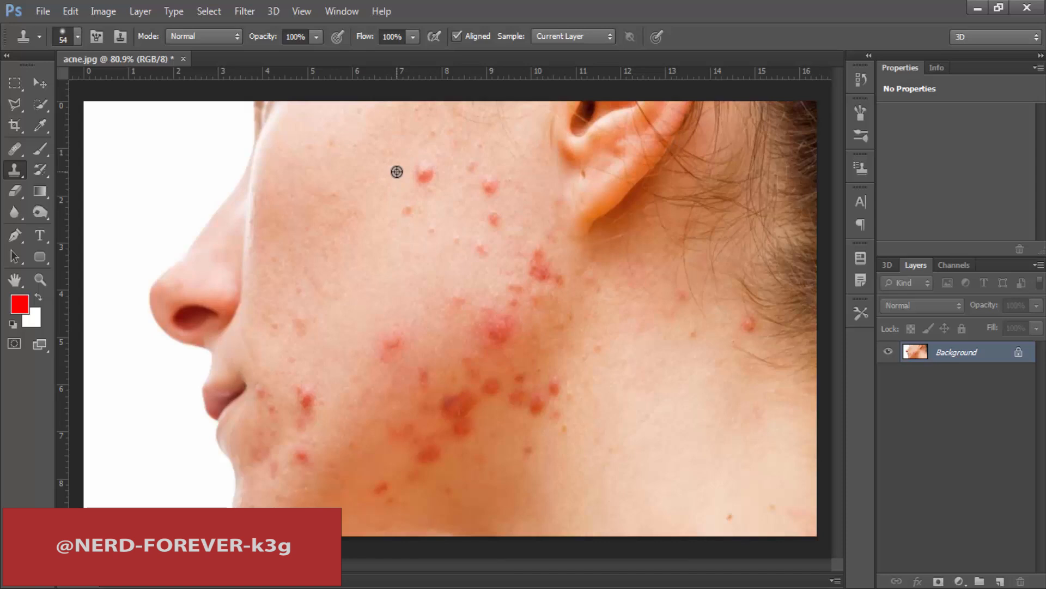
# Clone clean skin over the large upper-cheek blemish and the small one just below it
pyautogui.click(424, 173)
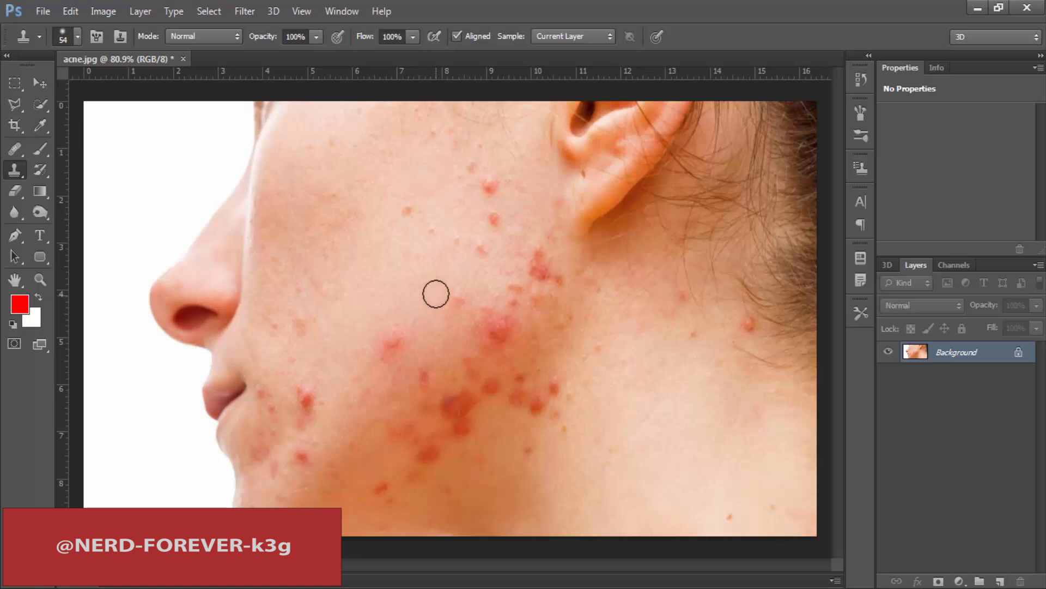
pyautogui.click(408, 210)
pyautogui.press('alt')
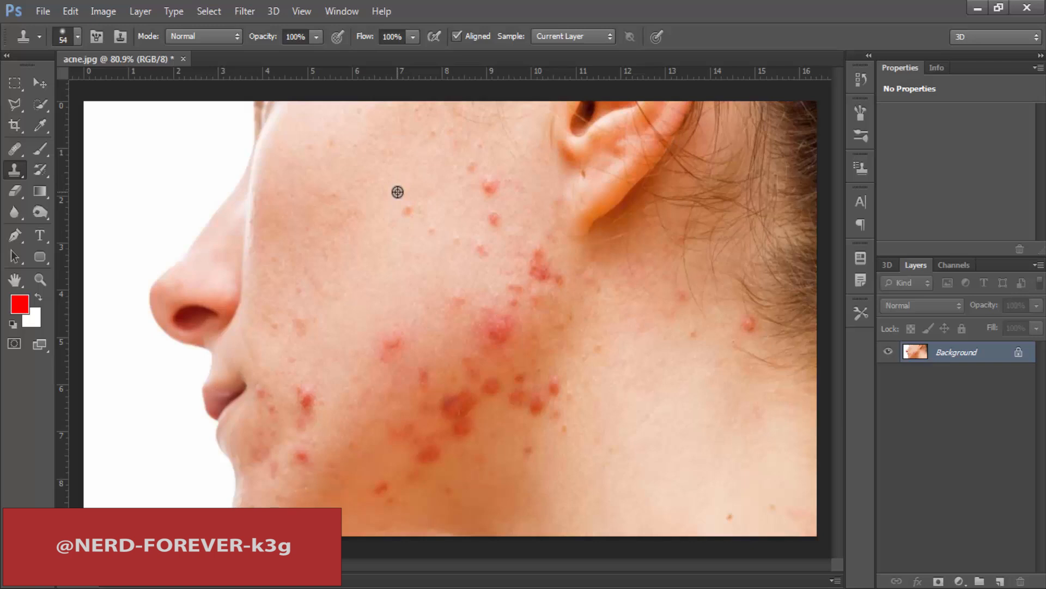
pyautogui.click(403, 210)
# Clone nearby clean skin over the remaining blemishes on the upper cheek in front of the ear, resampling for each spot
pyautogui.keyDown('alt'); pyautogui.click(470, 192); pyautogui.keyUp('alt')
pyautogui.click(489, 186)
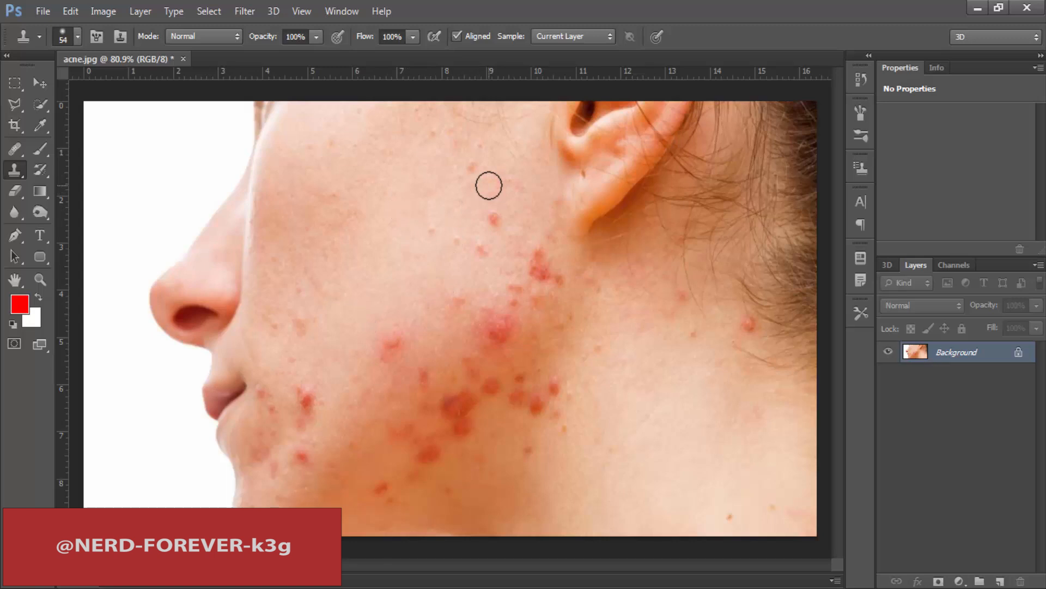
pyautogui.keyDown('alt'); pyautogui.click(465, 213); pyautogui.keyUp('alt')
pyautogui.click(493, 217)
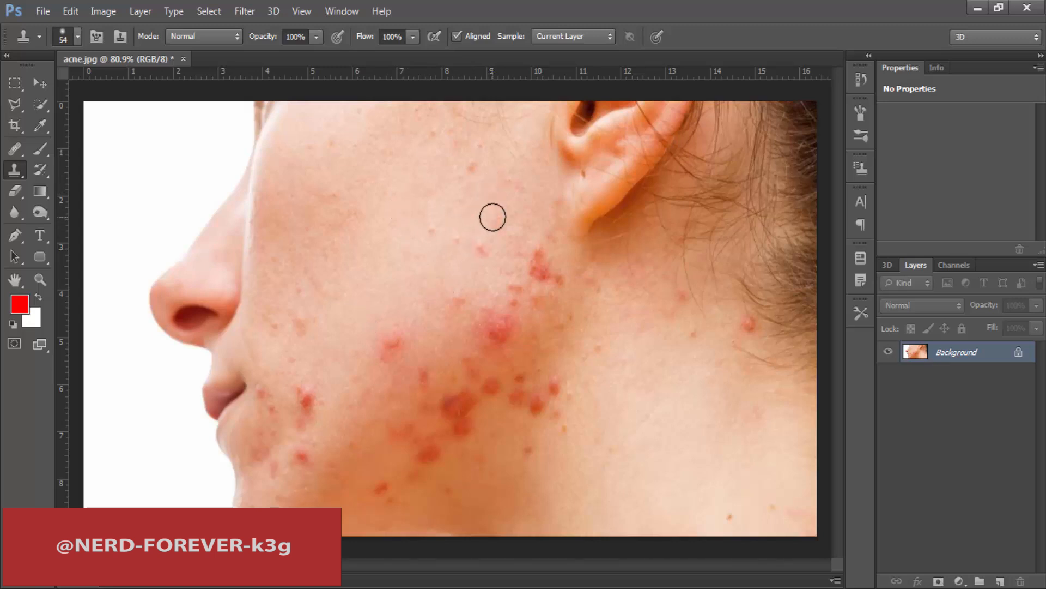
pyautogui.keyDown('alt'); pyautogui.click(422, 208); pyautogui.keyUp('alt')
pyautogui.click(433, 232)
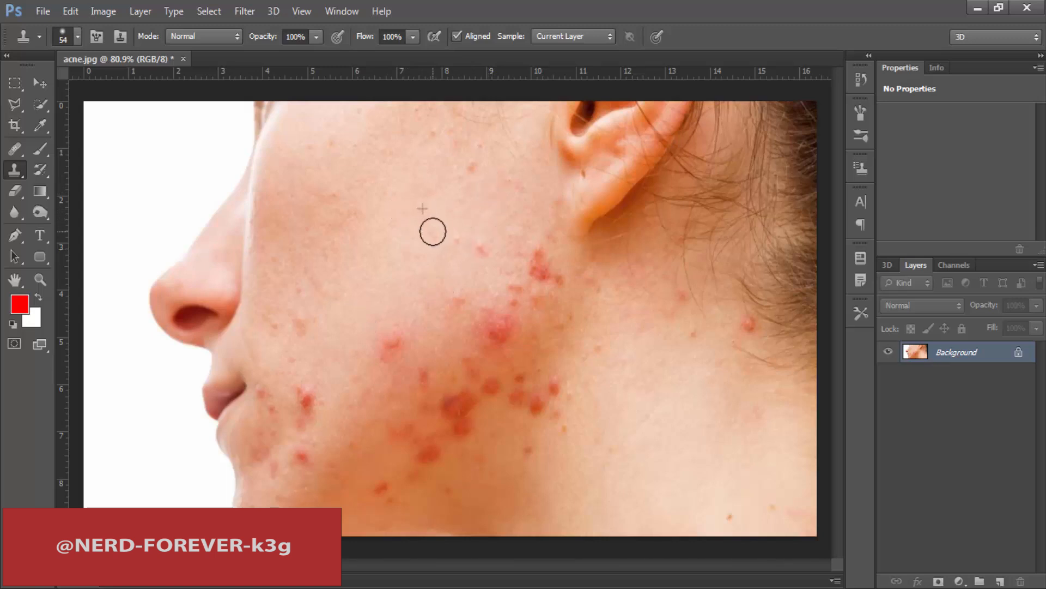
pyautogui.keyDown('alt'); pyautogui.click(450, 173); pyautogui.keyUp('alt')
pyautogui.keyDown('alt'); pyautogui.click(410, 163); pyautogui.keyUp('alt')
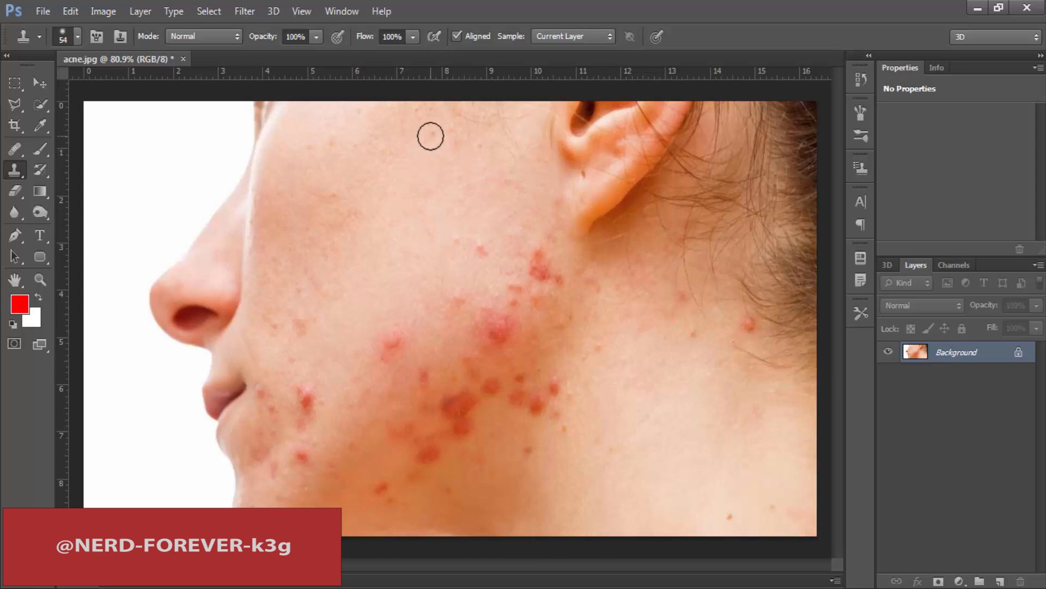
# Clone clean cheek skin over the bright red blemish near the corner of the mouth
pyautogui.keyDown('alt'); pyautogui.click(327, 347); pyautogui.keyUp('alt')
pyautogui.click(303, 399)
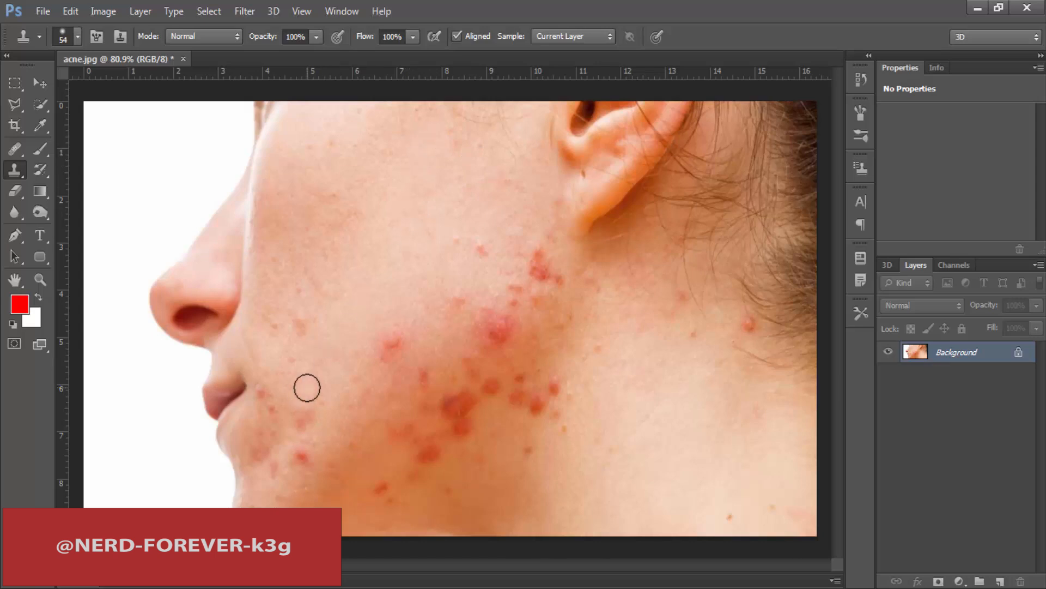
pyautogui.keyDown('alt'); pyautogui.click(310, 376); pyautogui.keyUp('alt')
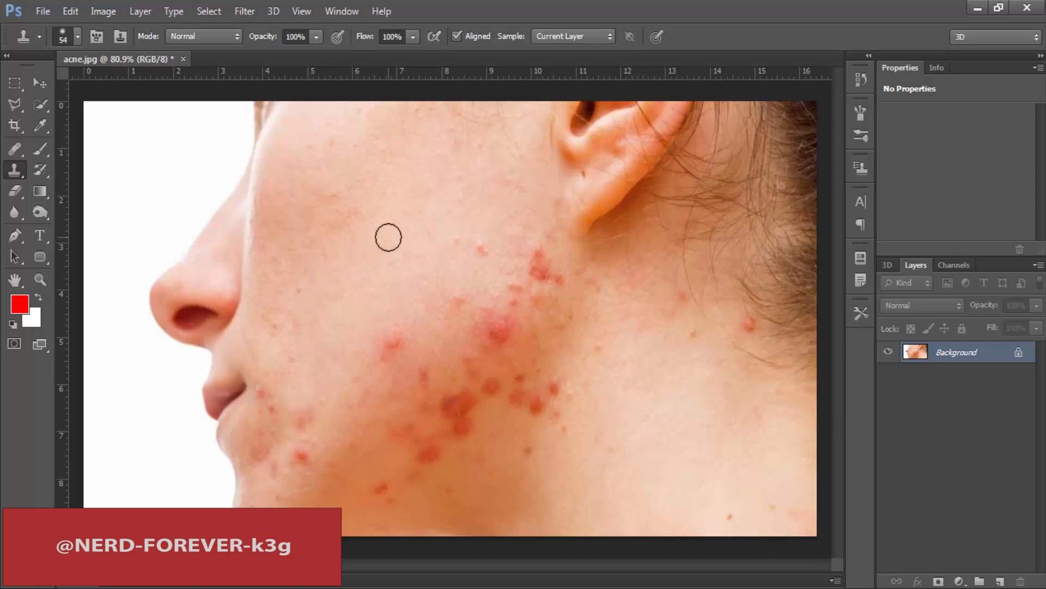
# Try stamping the current clone source at three spots around the central cheek blemishes
pyautogui.click(491, 285)
pyautogui.click(476, 329)
pyautogui.click(419, 332)
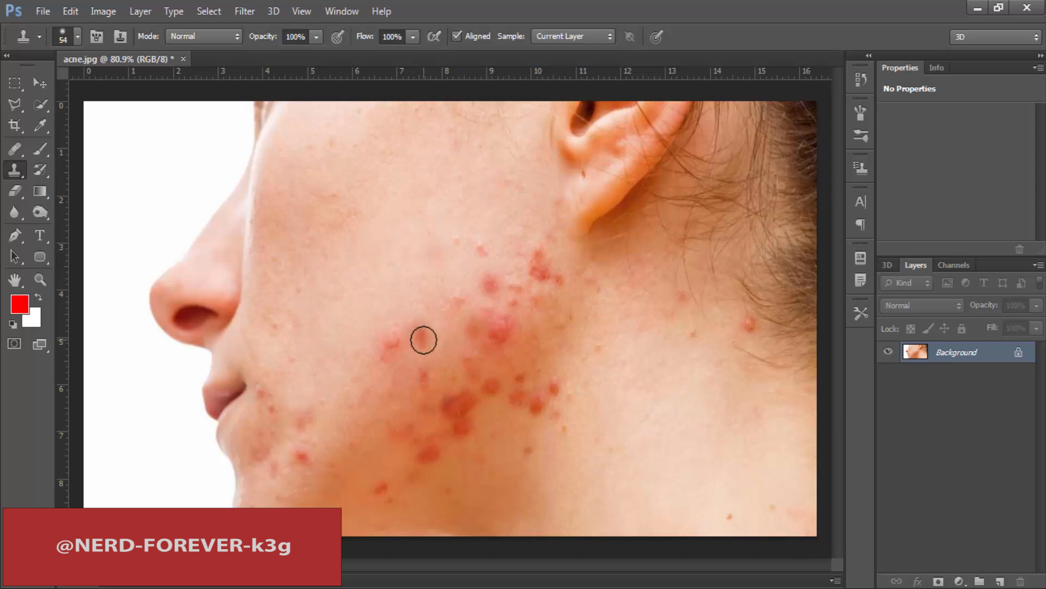
pyautogui.moveTo(14, 149)
pyautogui.mouseDown()
pyautogui.moveTo(37, 150)
pyautogui.moveTo(40, 175)
pyautogui.moveTo(65, 169)
pyautogui.mouseUp()
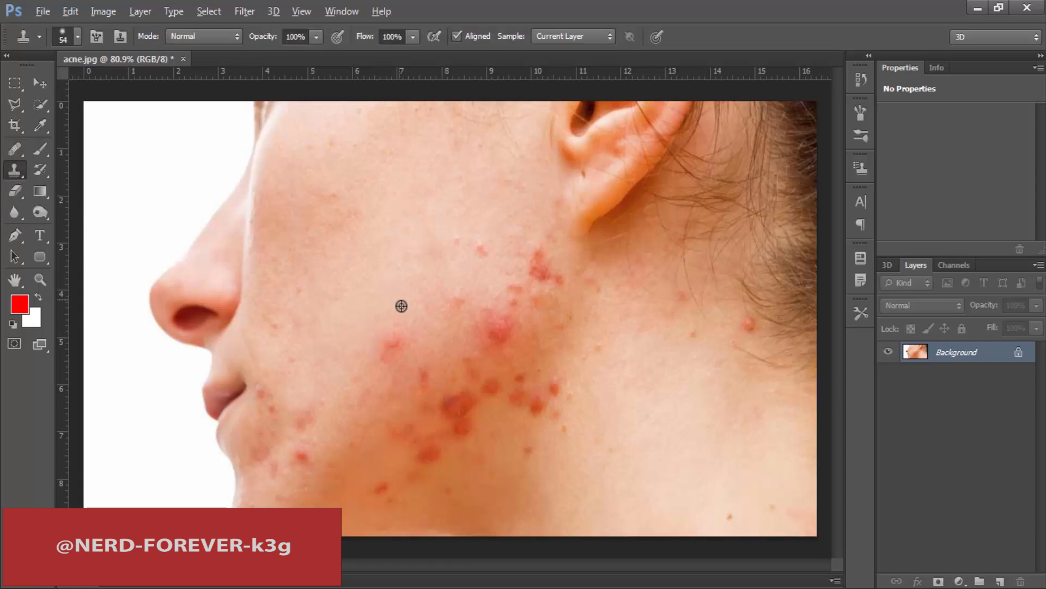
# Try cloning clean skin over the pink mid-cheek blemish and undo the stamping
pyautogui.click(402, 344)
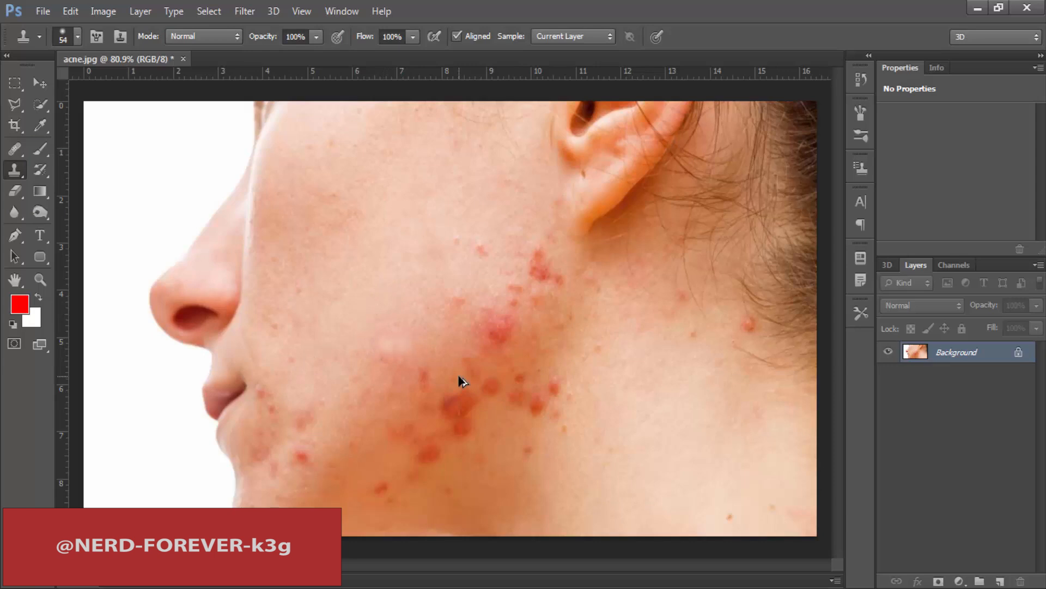
pyautogui.hotkey('ctrl', 'alt', 'z')
pyautogui.hotkey('ctrl', 'alt', 'z')
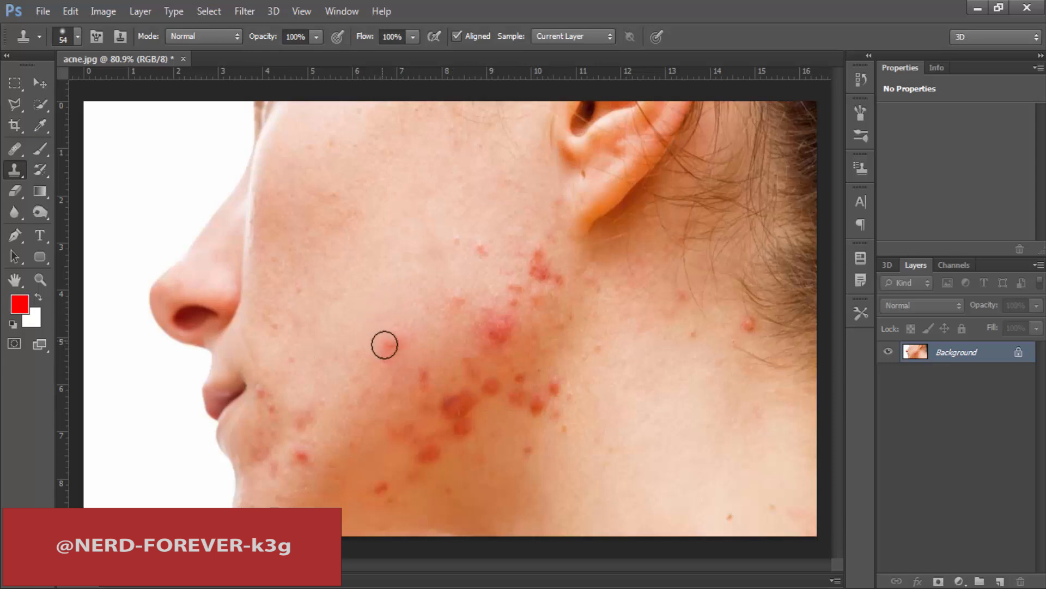
# Try cloning lighter skin across the mid-cheek blemish and darker skin over the jaw blemishes, and undo the strokes
pyautogui.click(385, 345)
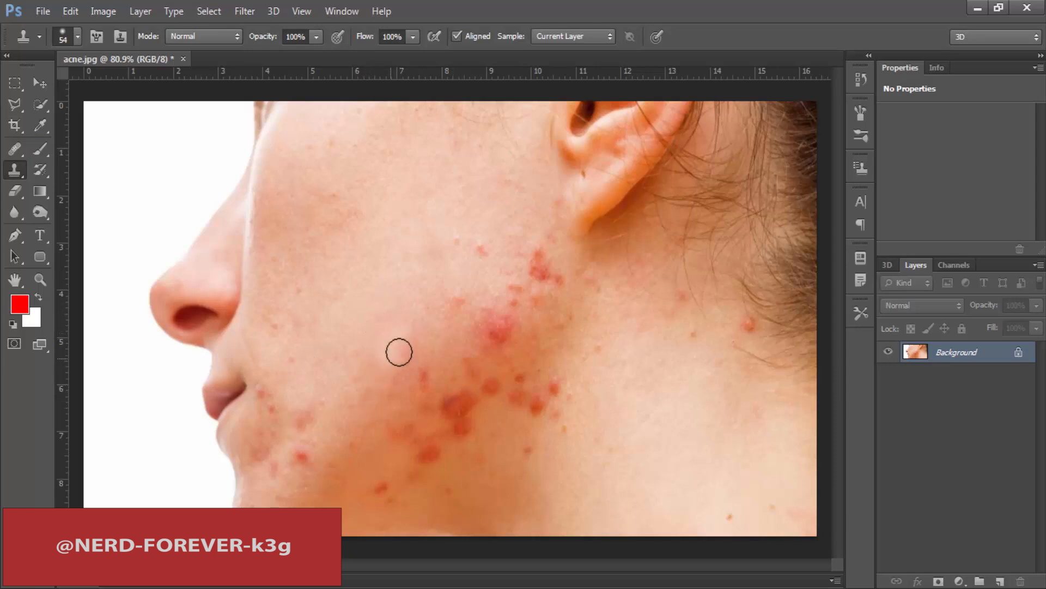
pyautogui.moveTo(399, 352); pyautogui.dragTo(431, 317)
pyautogui.keyDown('alt'); pyautogui.click(396, 436); pyautogui.keyUp('alt')
pyautogui.click(438, 406)
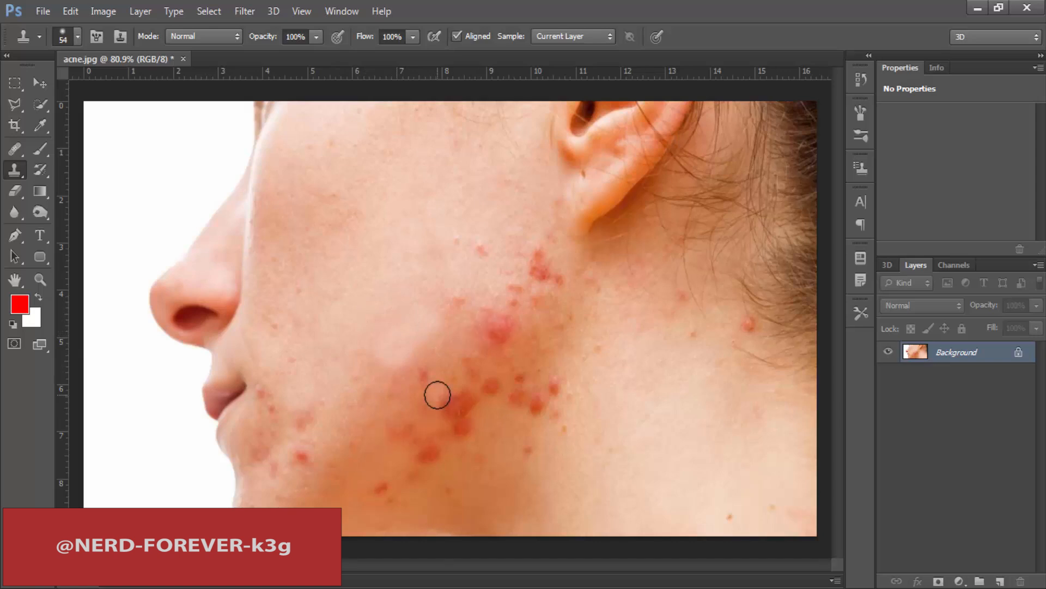
pyautogui.hotkey('ctrl', 'z')
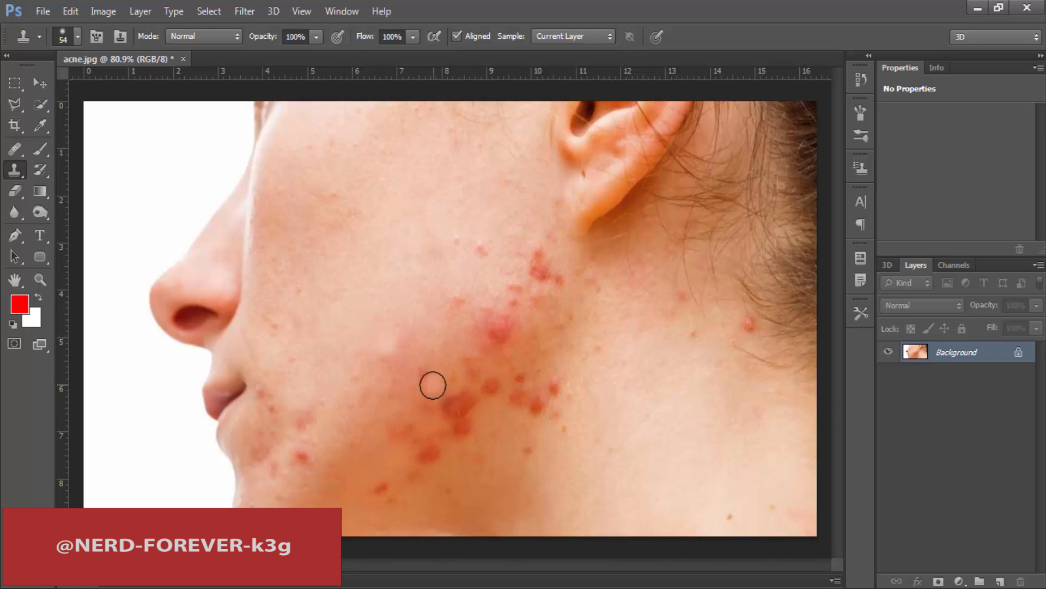
pyautogui.hotkey('ctrl', 'alt', 'z')
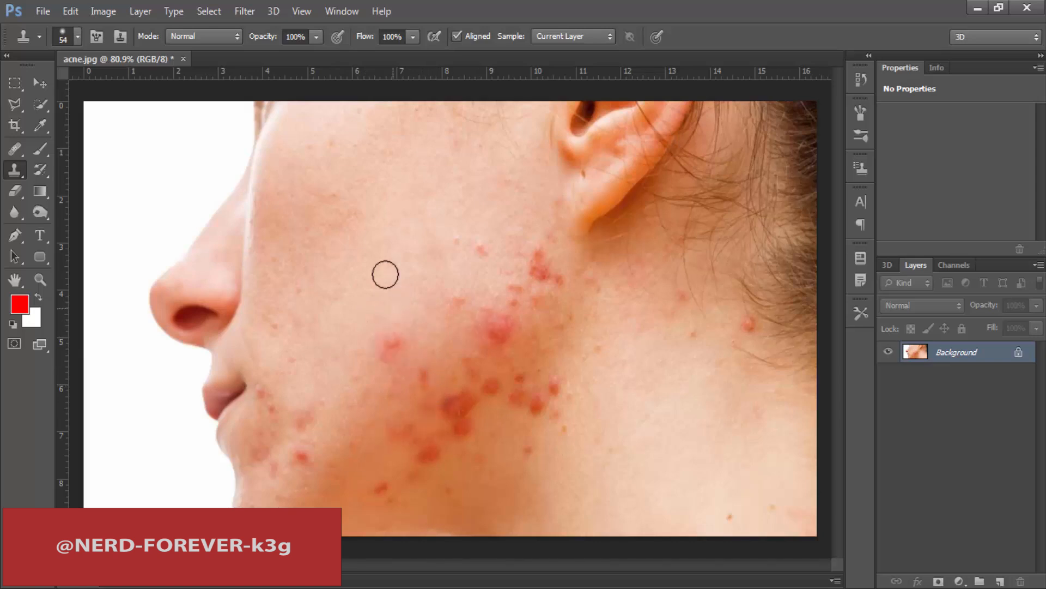
# Set the flow to 69% and the opacity to 68%, and clone adjacent clean skin over the pink mid-cheek blemish
pyautogui.click(412, 36)
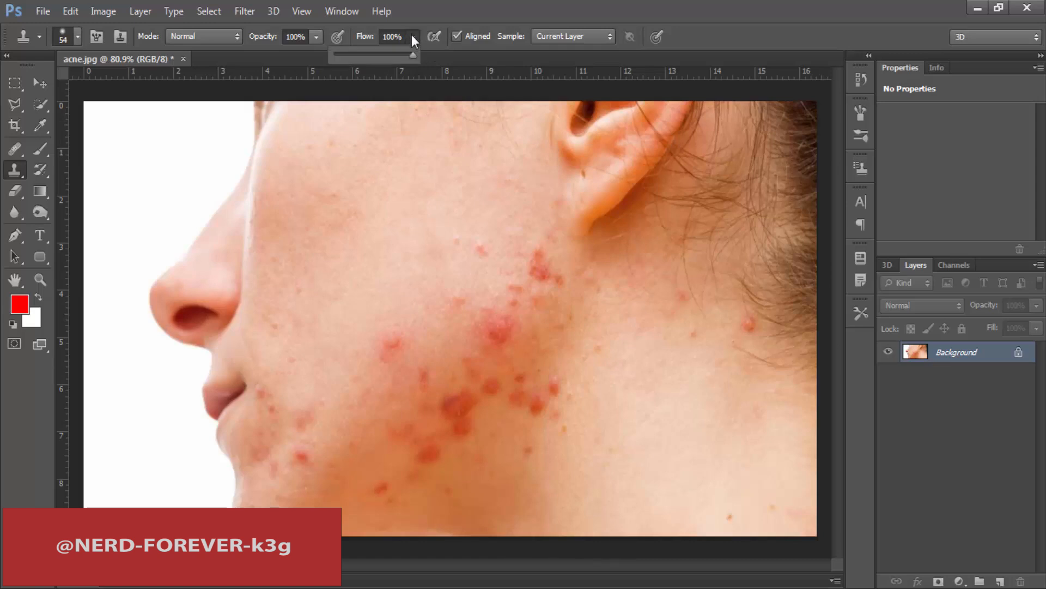
pyautogui.click(389, 54)
pyautogui.click(316, 37)
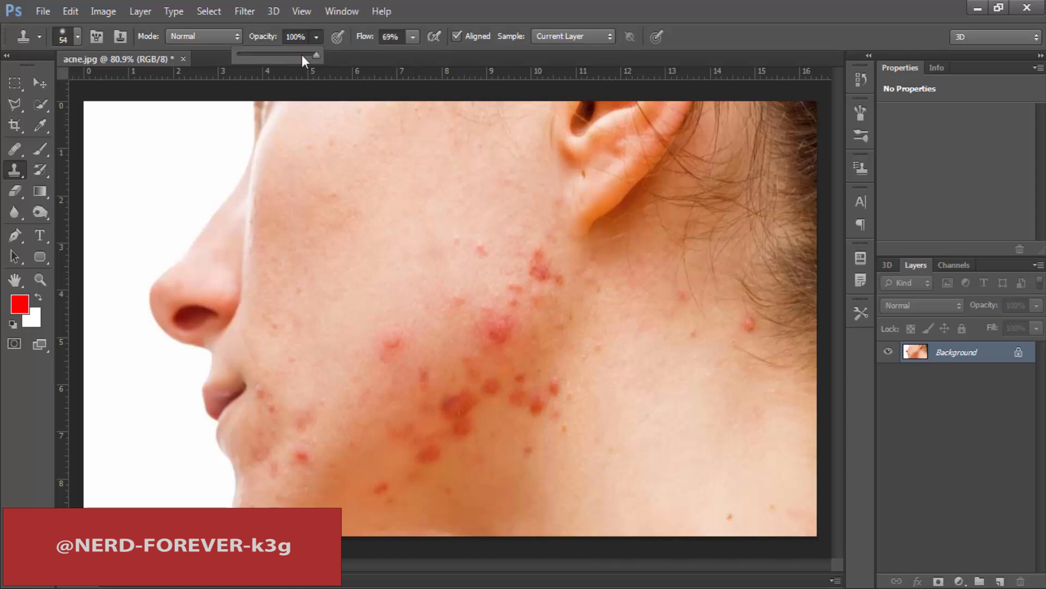
pyautogui.keyDown('alt'); pyautogui.click(372, 325); pyautogui.keyUp('alt')
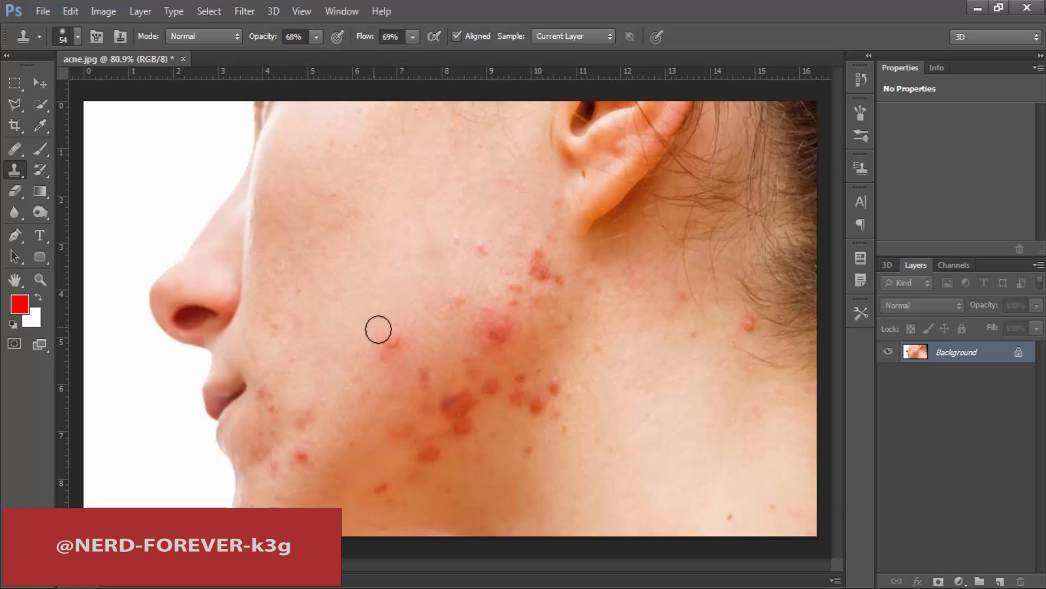
pyautogui.moveTo(392, 342)
pyautogui.mouseDown()
pyautogui.moveTo(367, 332)
pyautogui.moveTo(376, 318)
pyautogui.moveTo(395, 343)
pyautogui.moveTo(385, 355)
pyautogui.mouseUp()
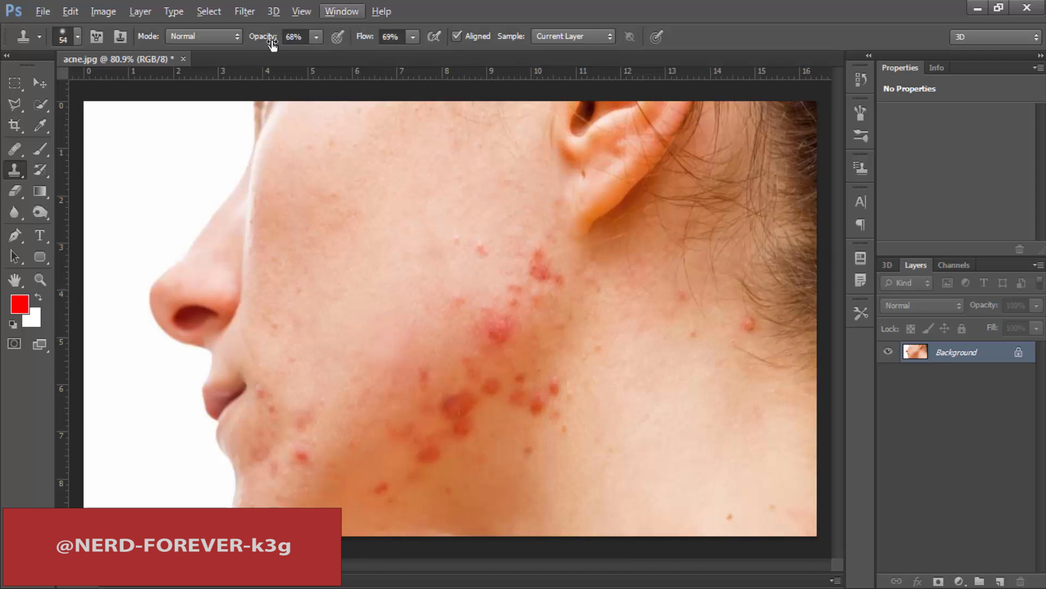
# Raise opacity and flow to 100%, try a clone stroke down the cheek toward the jaw, and undo it
pyautogui.moveTo(264, 36); pyautogui.dragTo(430, 43)
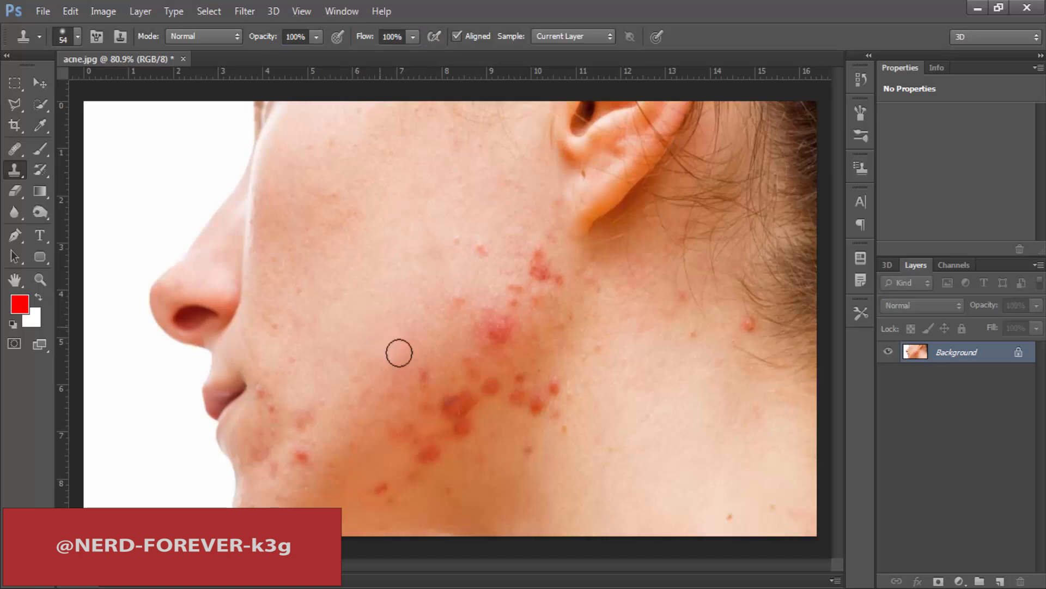
pyautogui.moveTo(397, 353)
pyautogui.mouseDown()
pyautogui.moveTo(389, 382)
pyautogui.moveTo(413, 413)
pyautogui.mouseUp()
pyautogui.hotkey('ctrl', 'z')
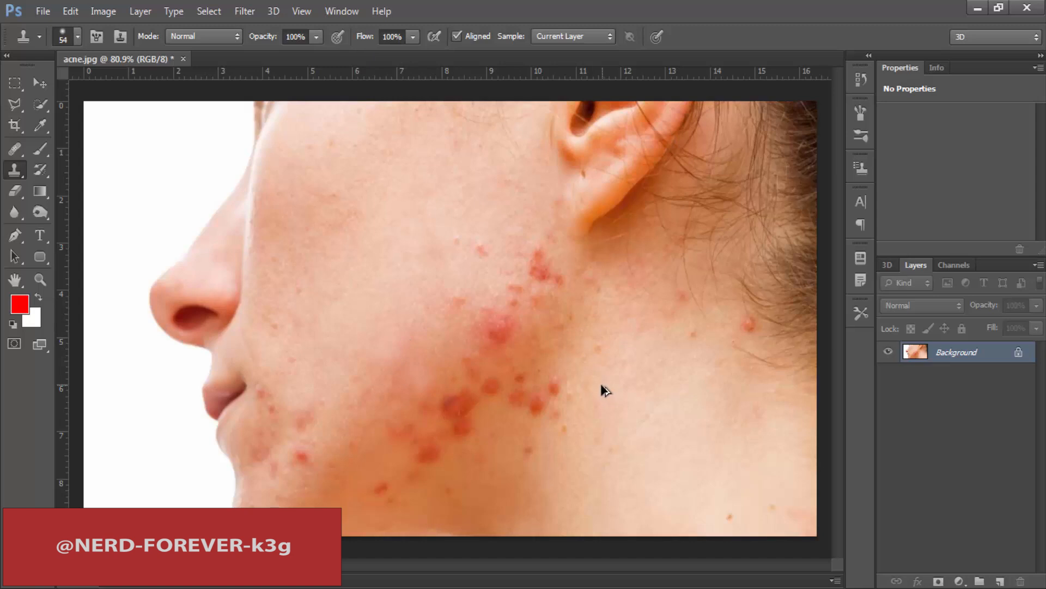
pyautogui.hotkey('ctrl', 'alt', 'z')
pyautogui.hotkey('ctrl', 'alt', 'z')
# Set the flow to 54% and the opacity to 30%, and clone nearby skin over the faint spot beside the large central blemish
pyautogui.moveTo(365, 37); pyautogui.dragTo(330, 41)
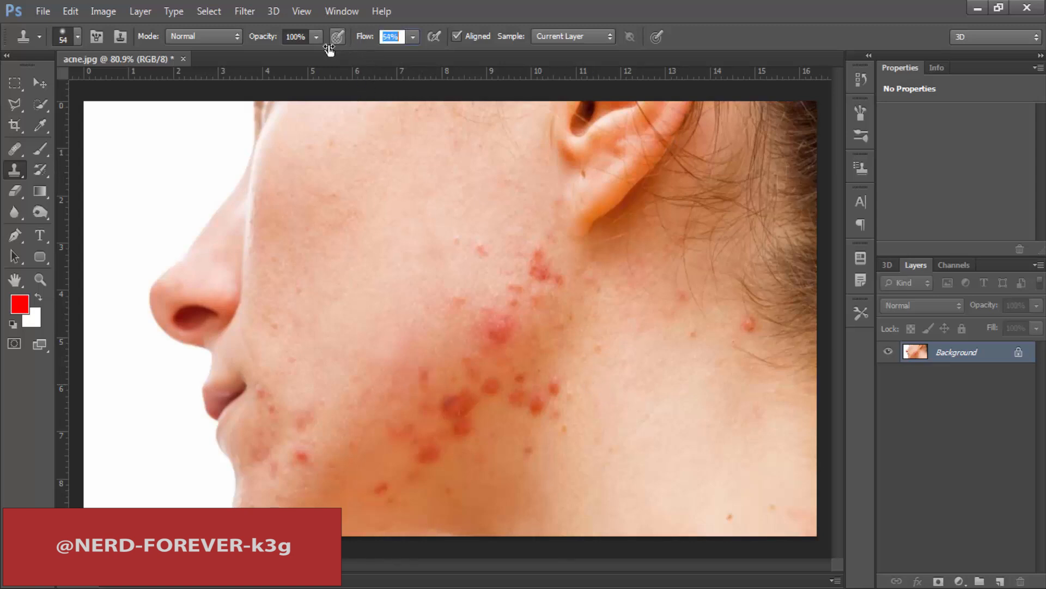
pyautogui.moveTo(202, 43); pyautogui.dragTo(208, 42)
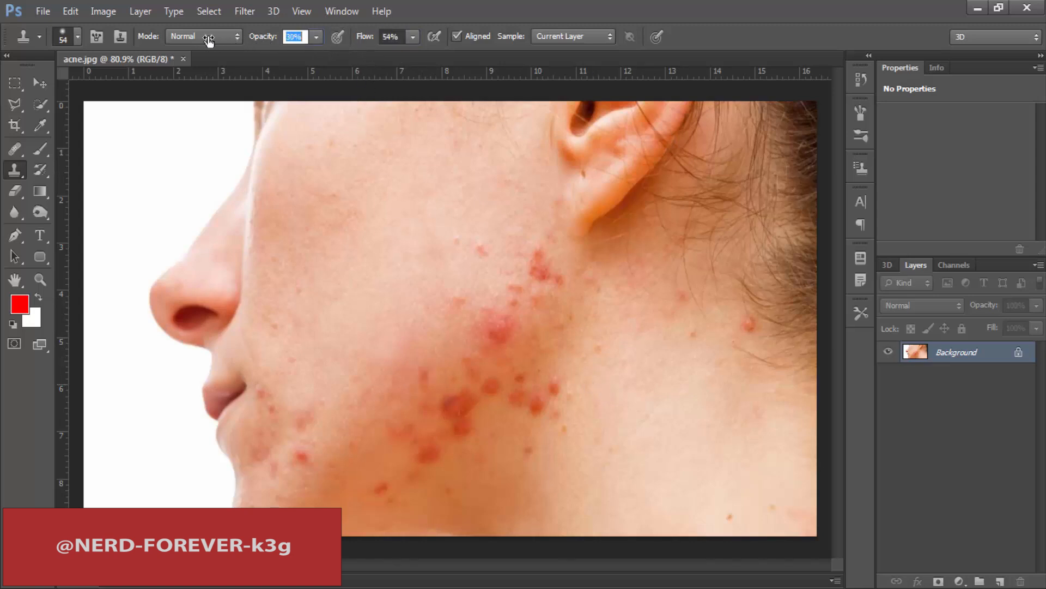
pyautogui.keyDown('alt'); pyautogui.click(440, 297); pyautogui.keyUp('alt')
pyautogui.click(458, 301)
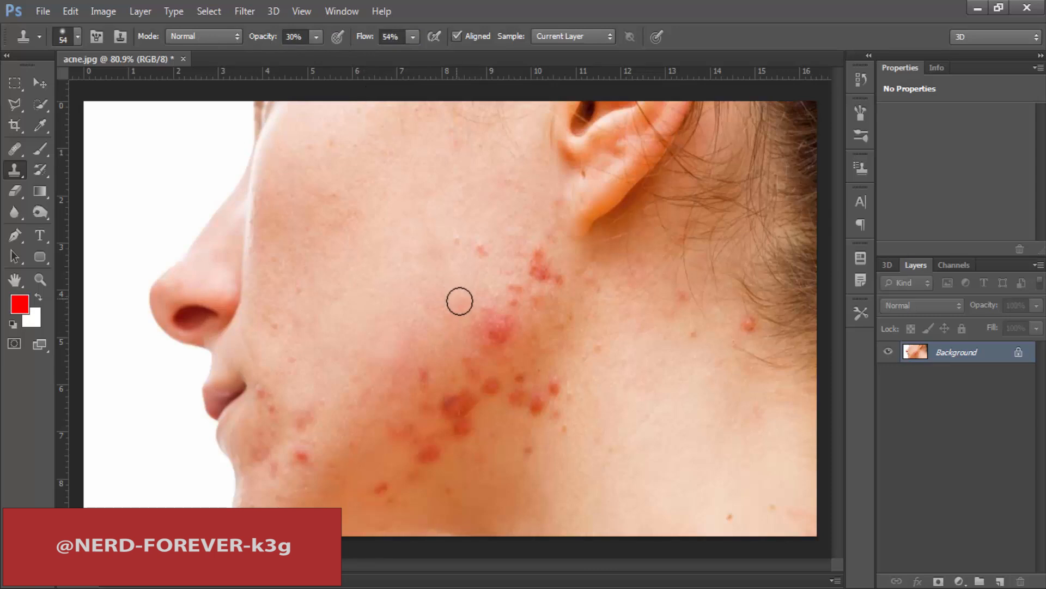
pyautogui.keyDown('alt'); pyautogui.click(439, 293); pyautogui.keyUp('alt')
pyautogui.click(459, 300)
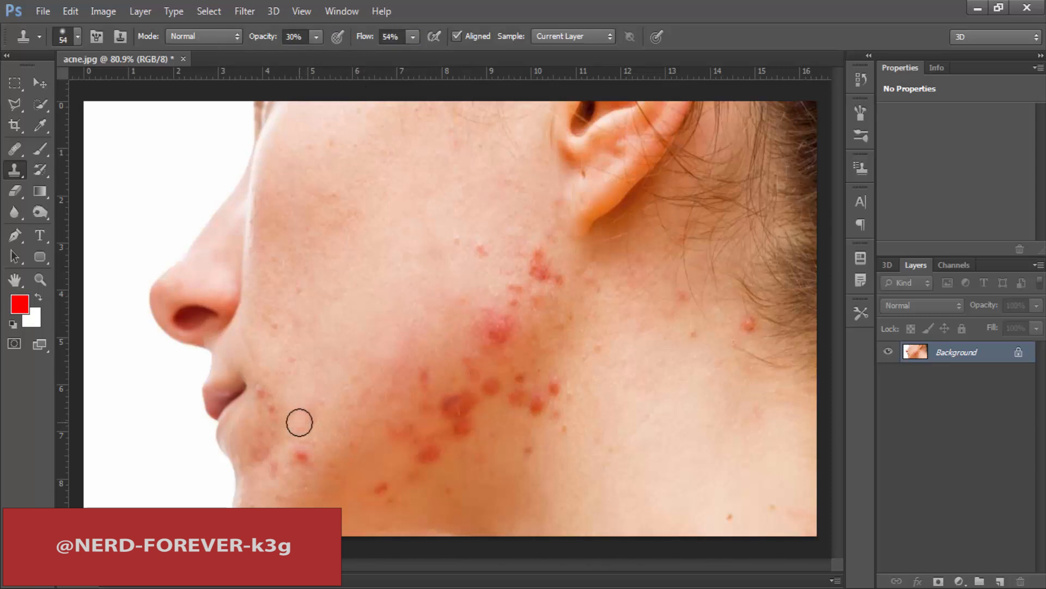
# Try cloning cheek skin over the large dark jaw blemish at the low opacity, and undo the stamping
pyautogui.keyDown('alt'); pyautogui.click(419, 398); pyautogui.keyUp('alt')
pyautogui.moveTo(458, 398)
pyautogui.mouseDown()
pyautogui.moveTo(448, 414)
pyautogui.moveTo(466, 415)
pyautogui.moveTo(465, 402)
pyautogui.mouseUp()
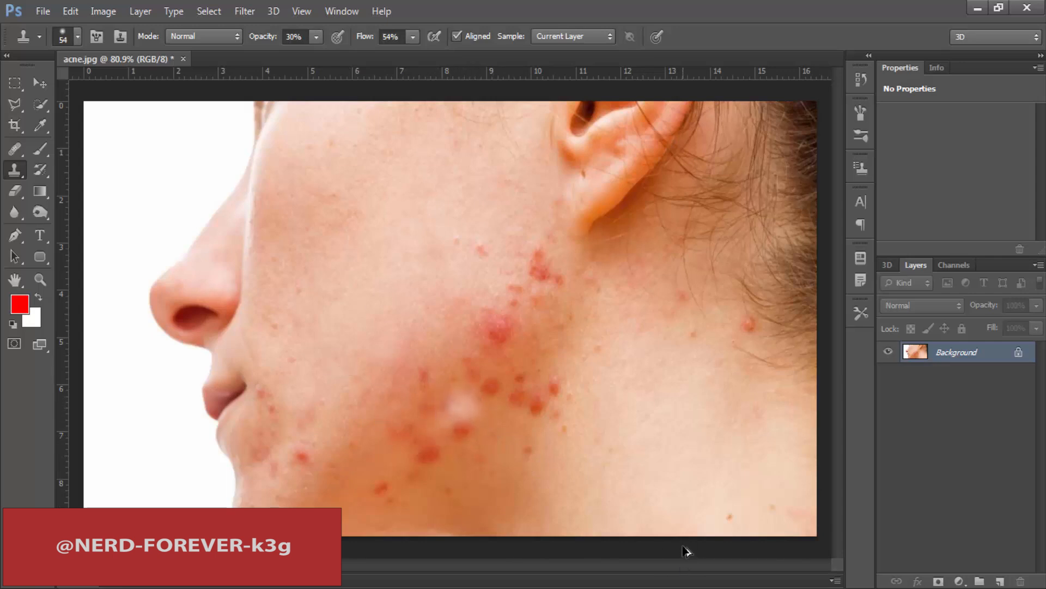
pyautogui.hotkey('ctrl', 'alt', 'z')
pyautogui.hotkey('ctrl', 'alt', 'z')
pyautogui.hotkey('ctrl', 'alt', 'z')
pyautogui.hotkey('ctrl', 'alt', 'z')
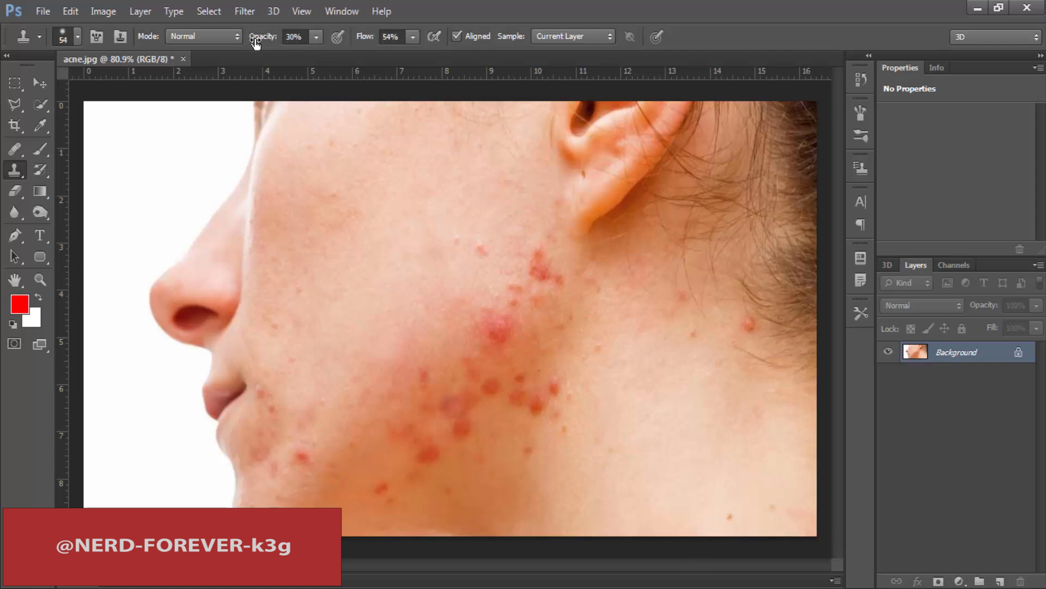
pyautogui.hotkey('ctrl', 'alt', 'z')
# Set the opacity to 62% and the flow to 70%, and clone adjacent darker skin over the large dark jaw blemish
pyautogui.moveTo(255, 42); pyautogui.dragTo(434, 42)
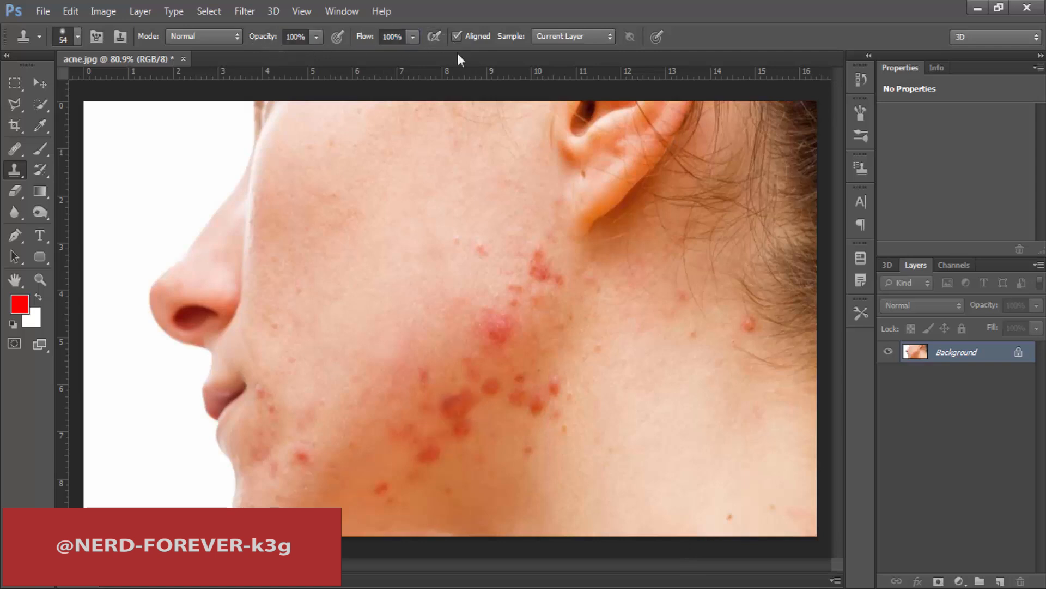
pyautogui.moveTo(369, 39); pyautogui.dragTo(245, 39)
pyautogui.click(489, 426)
pyautogui.keyDown('alt'); pyautogui.click(490, 420); pyautogui.keyUp('alt')
pyautogui.click(465, 405)
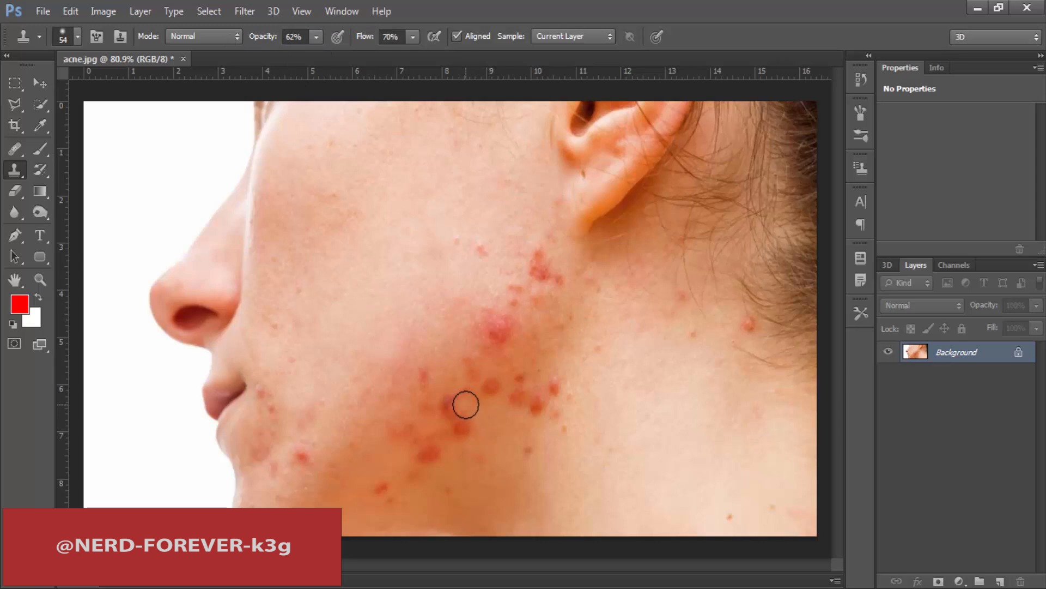
# Clone the shaded skin just below over the two jaw blemishes toward the neck from the large dark one
pyautogui.keyDown('alt'); pyautogui.click(495, 413); pyautogui.keyUp('alt')
pyautogui.click(493, 386)
pyautogui.click(492, 390)
pyautogui.keyDown('alt'); pyautogui.click(508, 427); pyautogui.keyUp('alt')
pyautogui.click(515, 394)
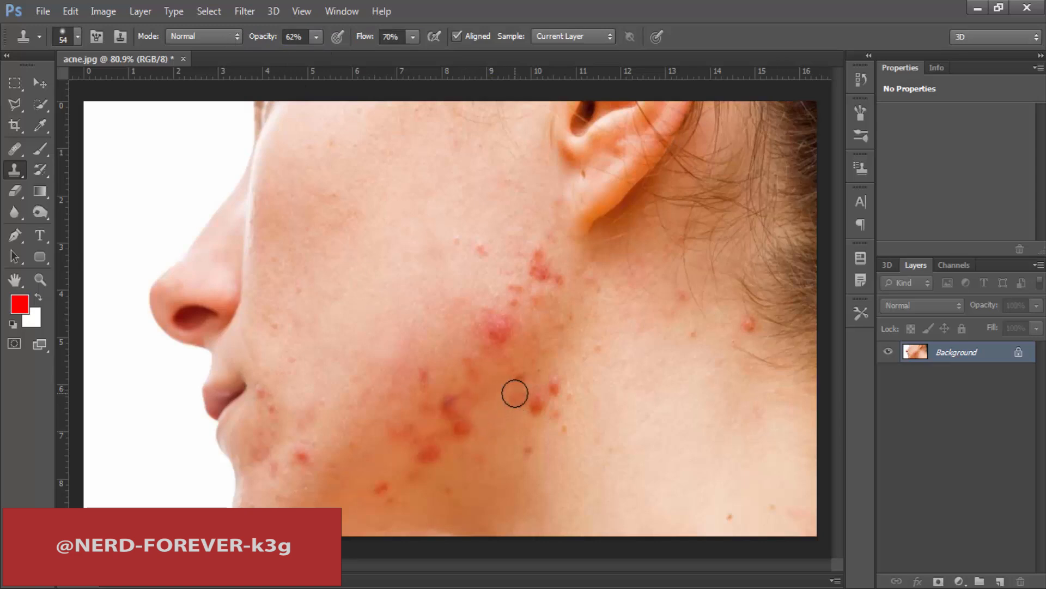
pyautogui.click(514, 406)
# Clone clean shaded skin over the red blemishes at the neck end of the jaw cluster, resampling for each spot
pyautogui.keyDown('alt'); pyautogui.click(522, 430); pyautogui.keyUp('alt')
pyautogui.click(534, 401)
pyautogui.click(535, 406)
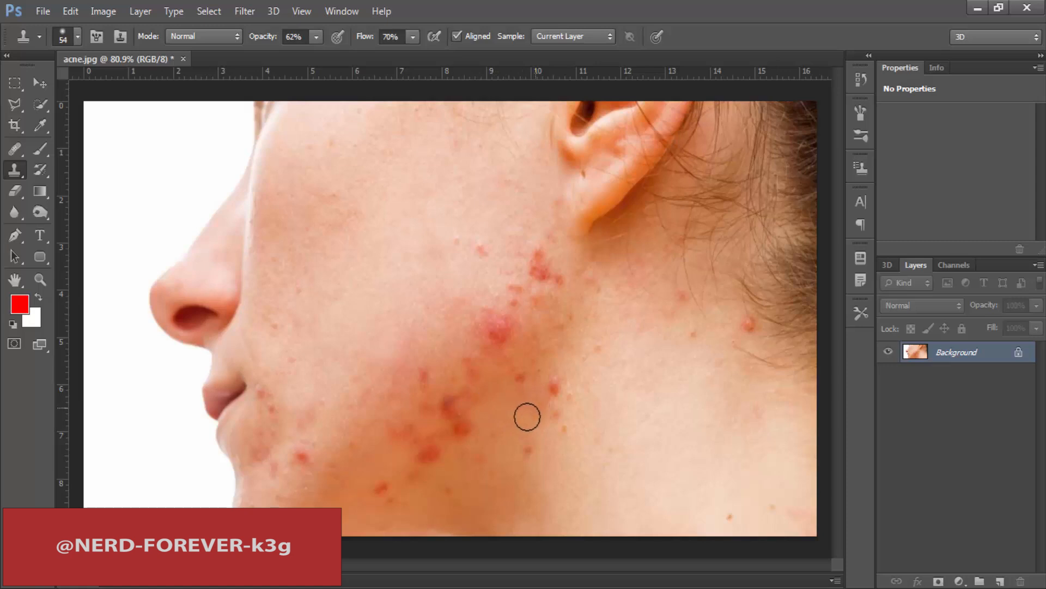
pyautogui.keyDown('alt'); pyautogui.click(524, 420); pyautogui.keyUp('alt')
pyautogui.click(545, 397)
pyautogui.keyDown('alt'); pyautogui.click(528, 414); pyautogui.keyUp('alt')
pyautogui.click(554, 378)
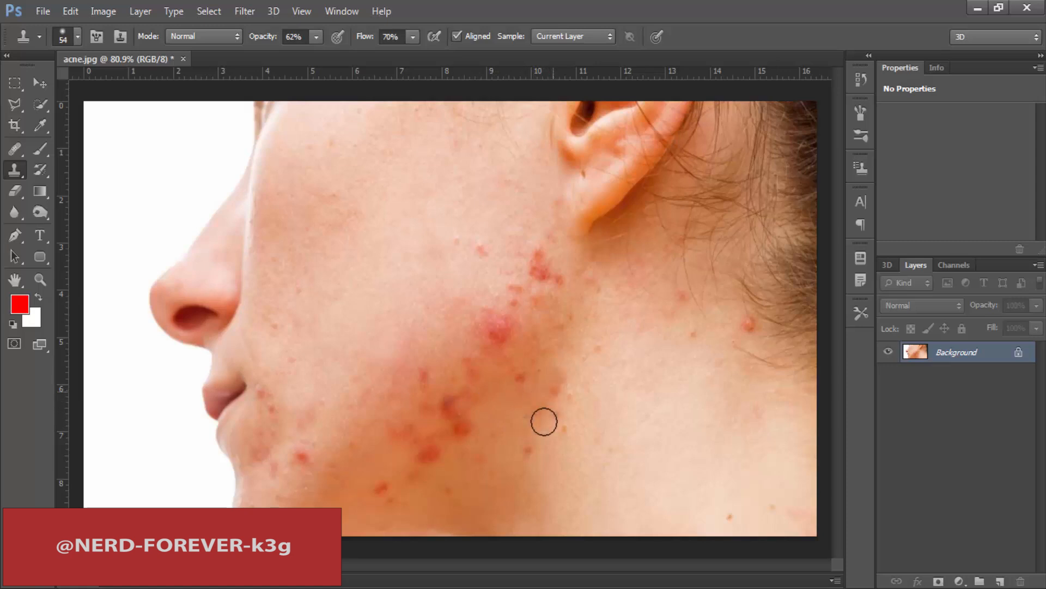
# Clone resampled shaded skin over the small spots along the upper edge of the jaw cluster
pyautogui.keyDown('alt'); pyautogui.click(533, 401); pyautogui.keyUp('alt')
pyautogui.click(522, 375)
pyautogui.keyDown('alt'); pyautogui.click(524, 412); pyautogui.keyUp('alt')
pyautogui.click(488, 373)
pyautogui.keyDown('alt'); pyautogui.click(517, 386); pyautogui.keyUp('alt')
pyautogui.click(507, 367)
pyautogui.click(457, 372)
# Sample clean mid-cheek skin and clone it over the small blemish above the jaw cluster
pyautogui.keyDown('alt'); pyautogui.click(391, 351); pyautogui.keyUp('alt')
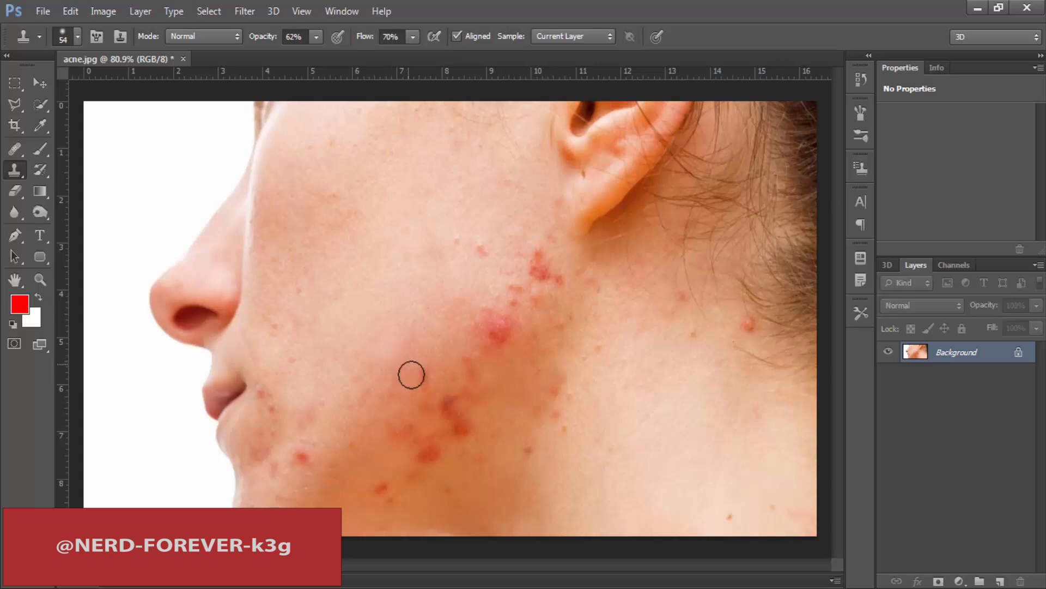
pyautogui.click(433, 382)
pyautogui.moveTo(480, 331); pyautogui.dragTo(503, 317)
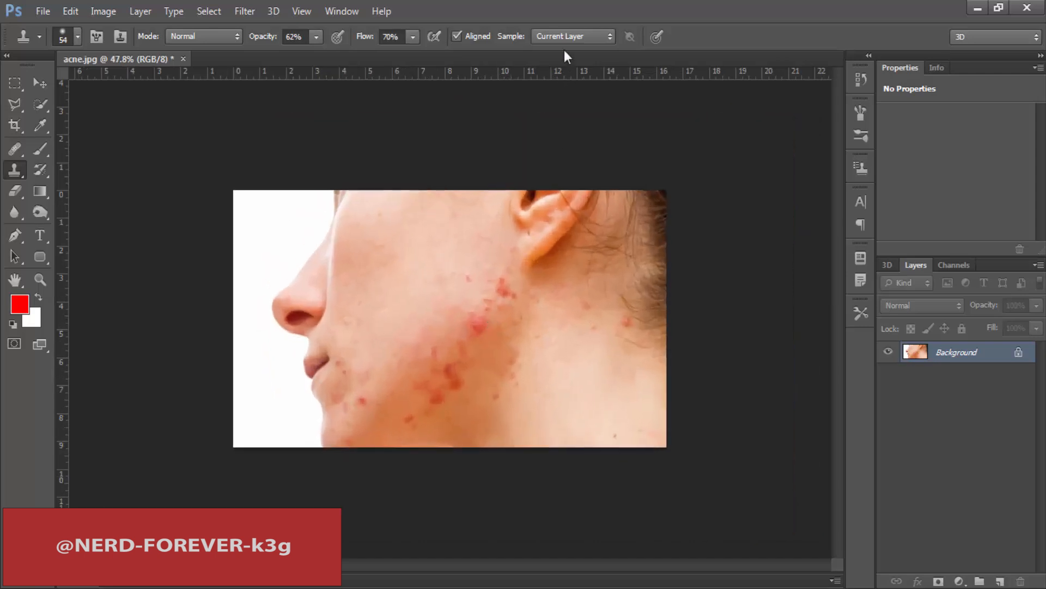
# Set the Clone Stamp's opacity and flow to 100% and its brush size to 94 px
pyautogui.moveTo(364, 39); pyautogui.dragTo(481, 41)
pyautogui.moveTo(364, 37); pyautogui.dragTo(368, 37)
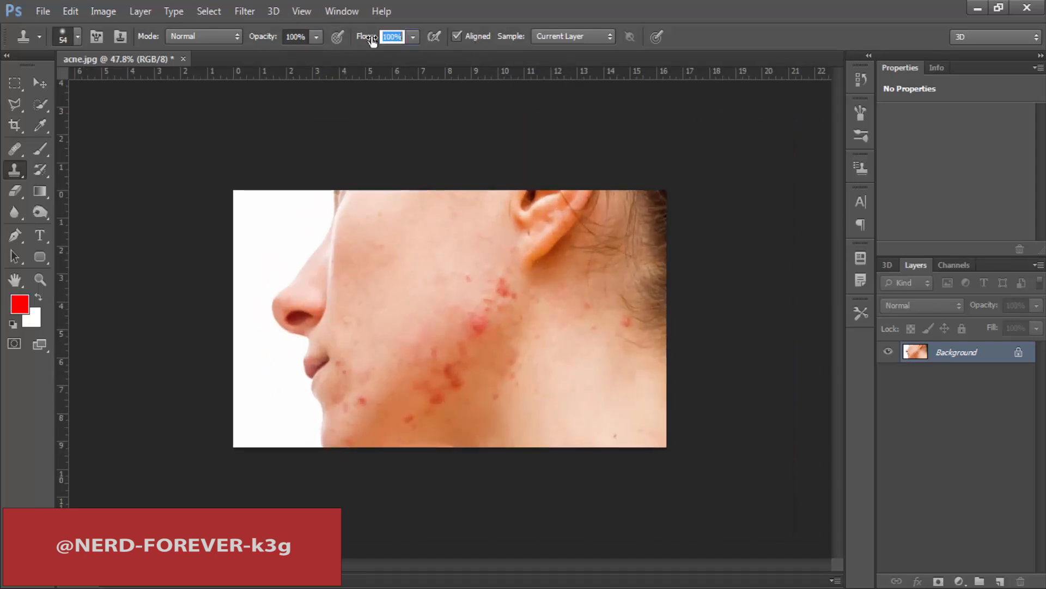
pyautogui.rightClick(479, 250)
pyautogui.moveTo(510, 280); pyautogui.dragTo(531, 280)
pyautogui.press('Return')
# Open the lion photo pix.jpeg and enlarge the Clone Stamp brush to 473 px
pyautogui.hotkey('ctrl', 'o')
pyautogui.doubleClick(770, 276)
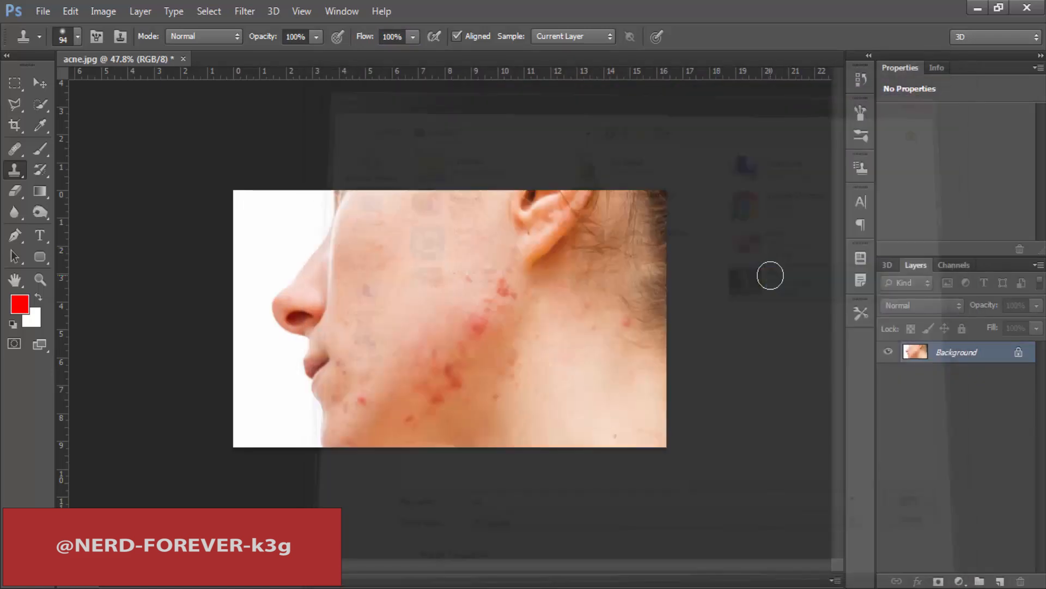
pyautogui.rightClick(453, 287)
pyautogui.click(574, 324)
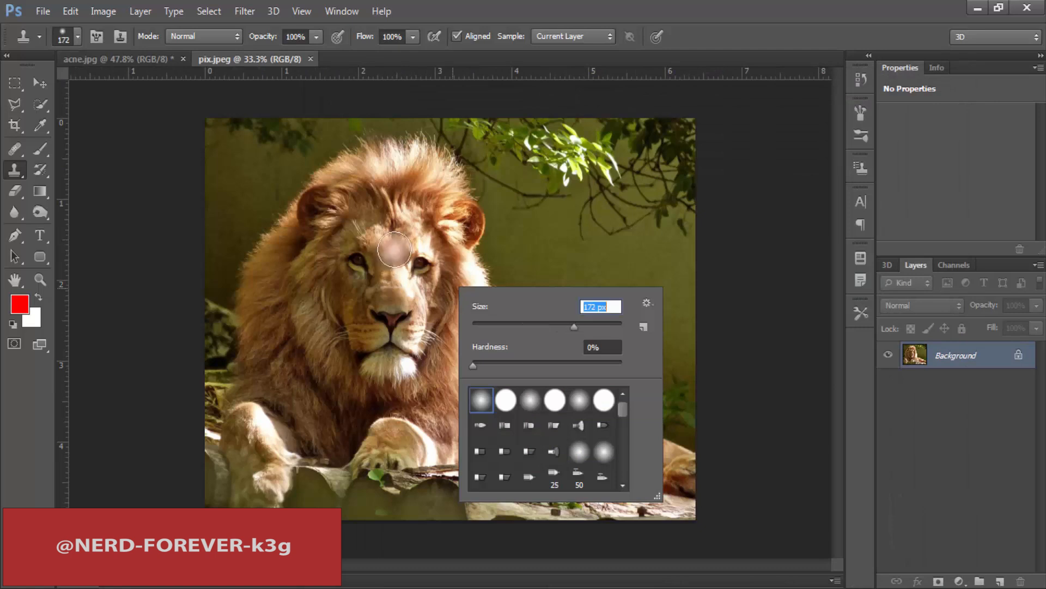
pyautogui.moveTo(573, 326); pyautogui.dragTo(605, 327)
pyautogui.press('Return')
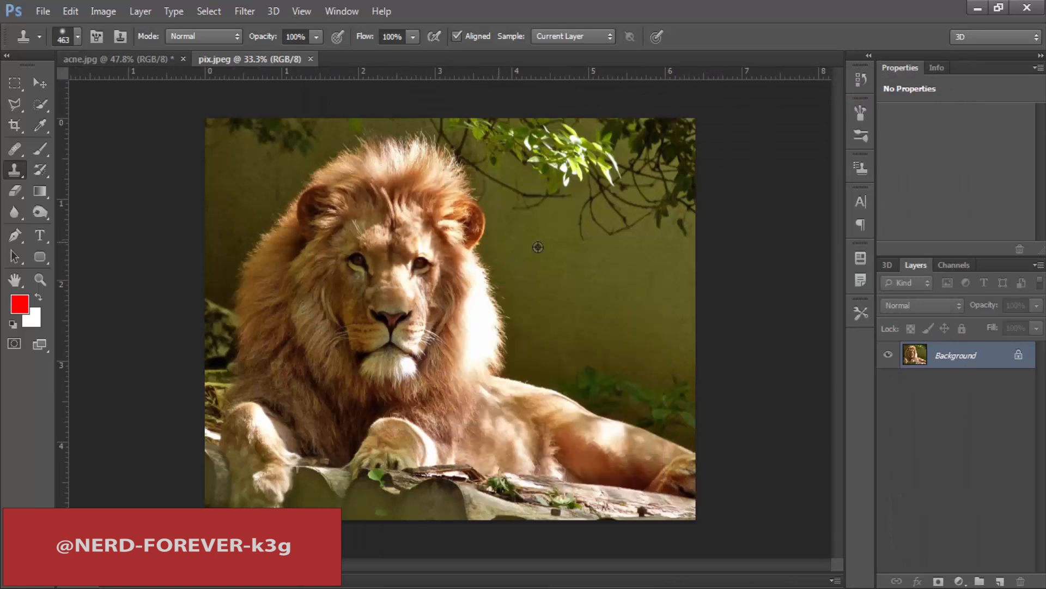
pyautogui.rightClick(537, 256)
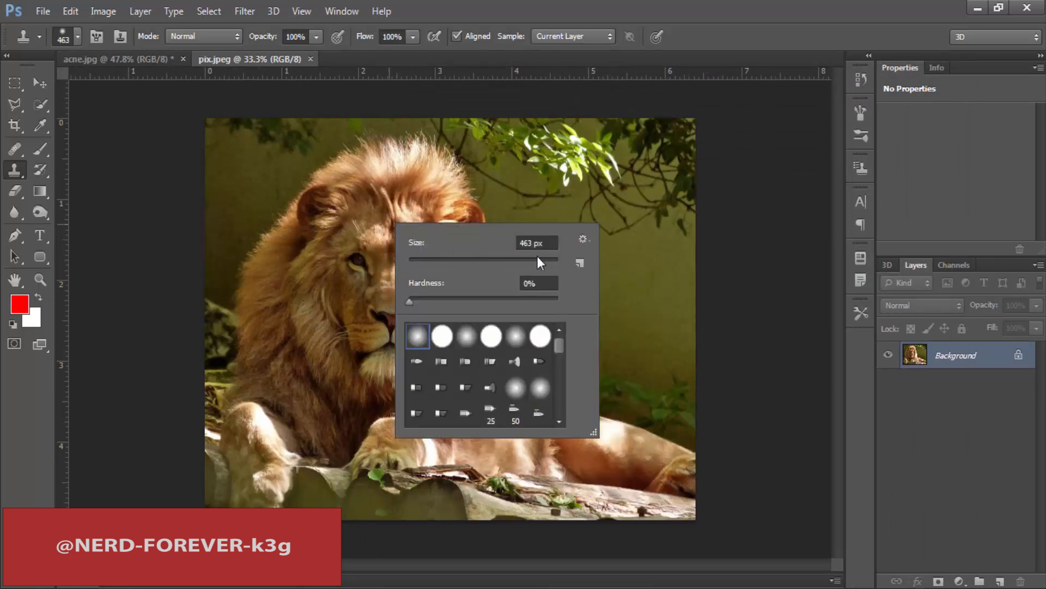
pyautogui.click(547, 260)
pyautogui.moveTo(528, 267); pyautogui.dragTo(541, 270)
pyautogui.click(532, 6)
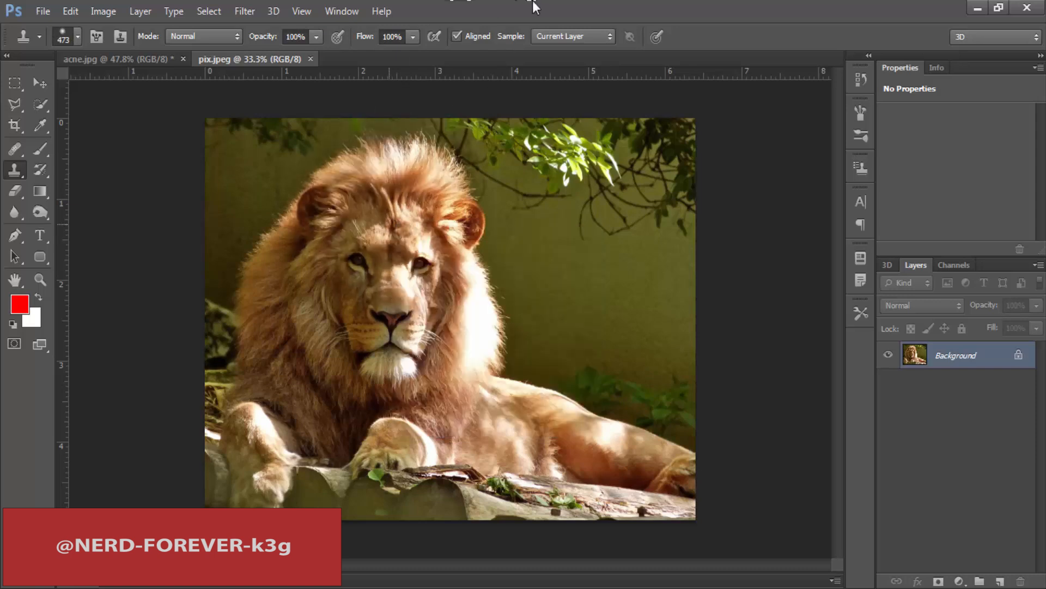
# Sample the lion's face, clone its head onto the wall beside it, and stamp over the edge of the original face
pyautogui.keyDown('alt'); pyautogui.click(380, 258); pyautogui.keyUp('alt')
pyautogui.moveTo(615, 244)
pyautogui.mouseDown()
pyautogui.moveTo(614, 227)
pyautogui.moveTo(598, 230)
pyautogui.moveTo(600, 267)
pyautogui.moveTo(621, 304)
pyautogui.moveTo(648, 239)
pyautogui.moveTo(640, 180)
pyautogui.moveTo(594, 169)
pyautogui.moveTo(565, 282)
pyautogui.moveTo(589, 334)
pyautogui.moveTo(619, 350)
pyautogui.moveTo(648, 452)
pyautogui.mouseUp()
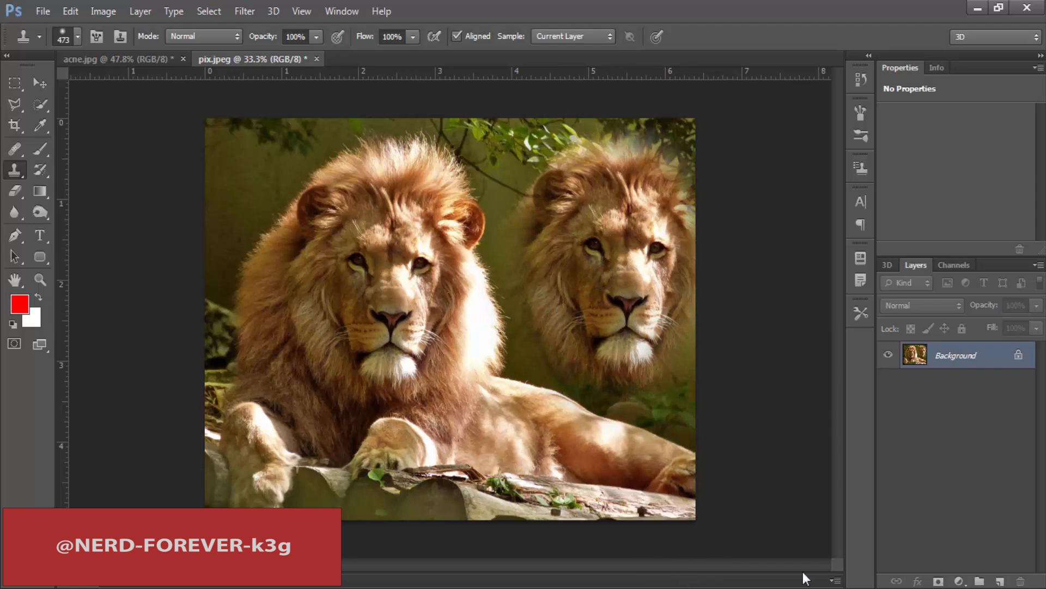
pyautogui.moveTo(389, 262); pyautogui.dragTo(434, 258)
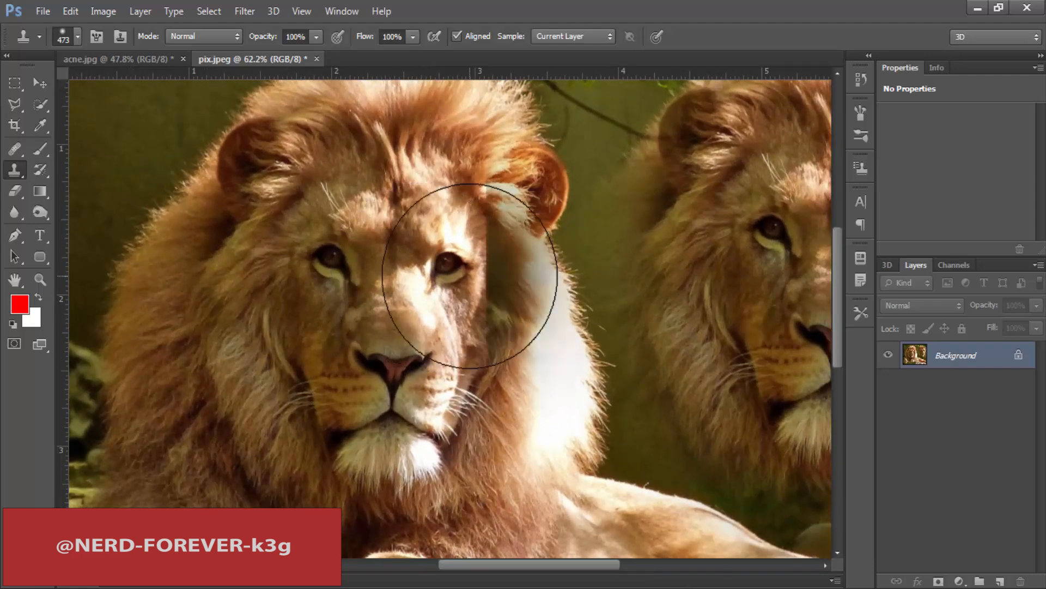
# Undo the stamp over the edge of the original lion's face, toggling it to compare before and after
pyautogui.hotkey('ctrl', 'z')
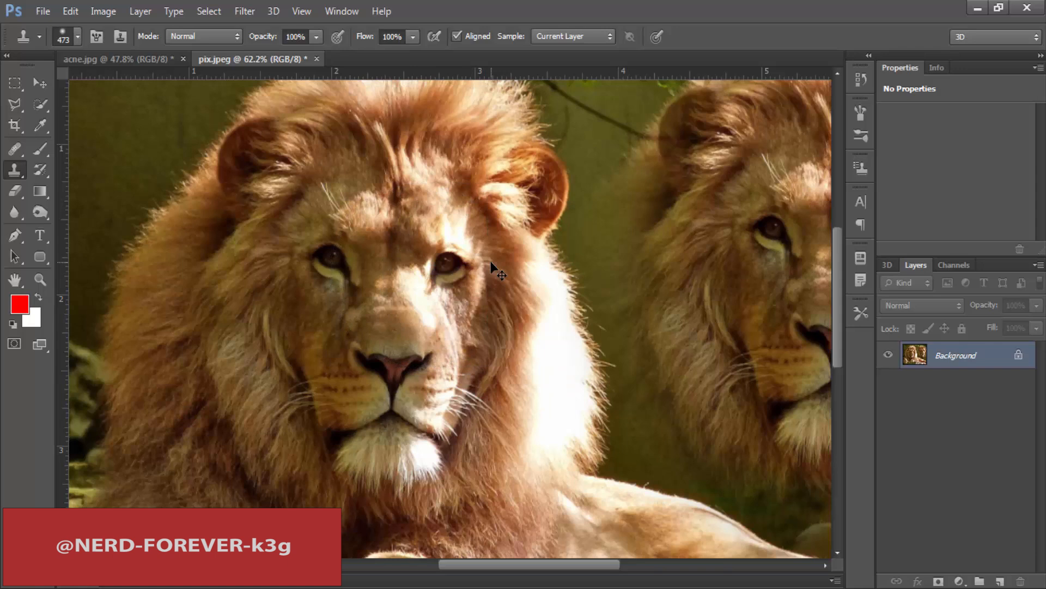
pyautogui.hotkey('ctrl', 'z')
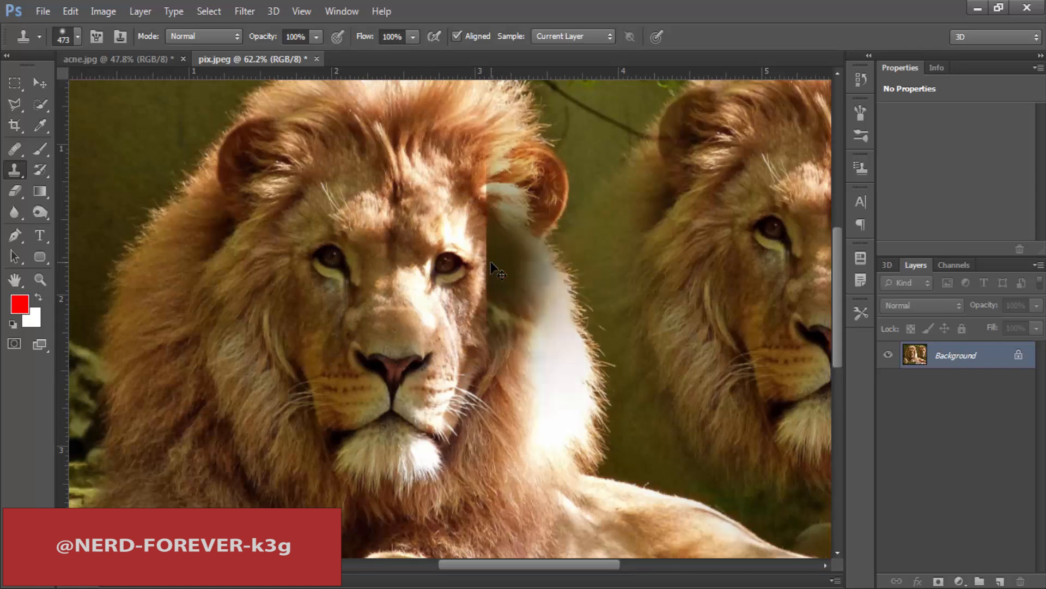
pyautogui.hotkey('ctrl', 'z')
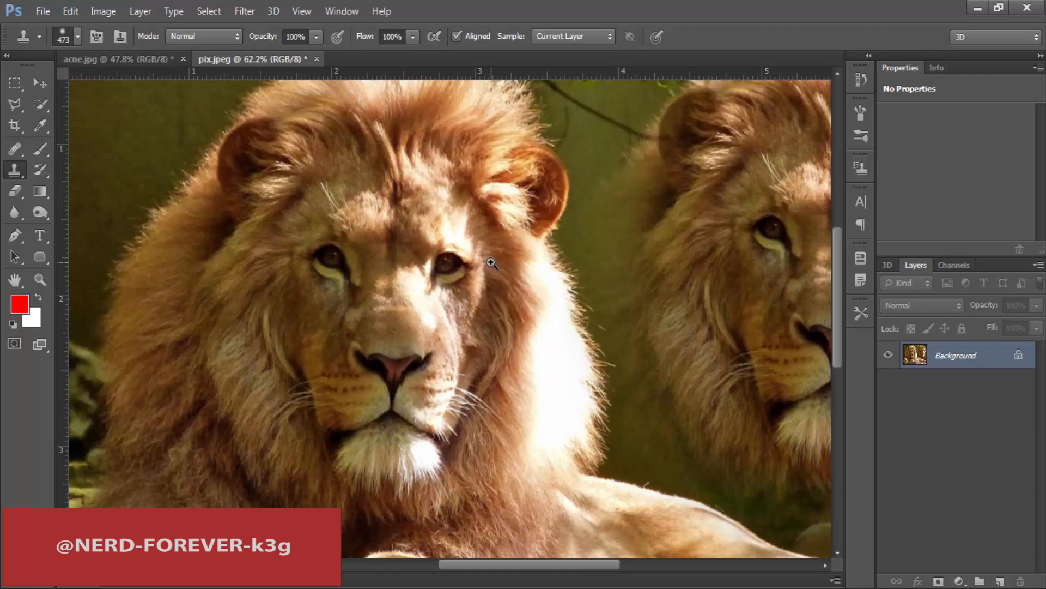
# Set the Clone Stamp's brush size to 48 px and sample the lion's eye
pyautogui.moveTo(490, 262); pyautogui.dragTo(570, 282)
pyautogui.moveTo(629, 296)
pyautogui.mouseDown()
pyautogui.moveTo(476, 269)
pyautogui.moveTo(595, 269)
pyautogui.moveTo(467, 280)
pyautogui.moveTo(577, 284)
pyautogui.mouseUp()
pyautogui.rightClick(567, 276)
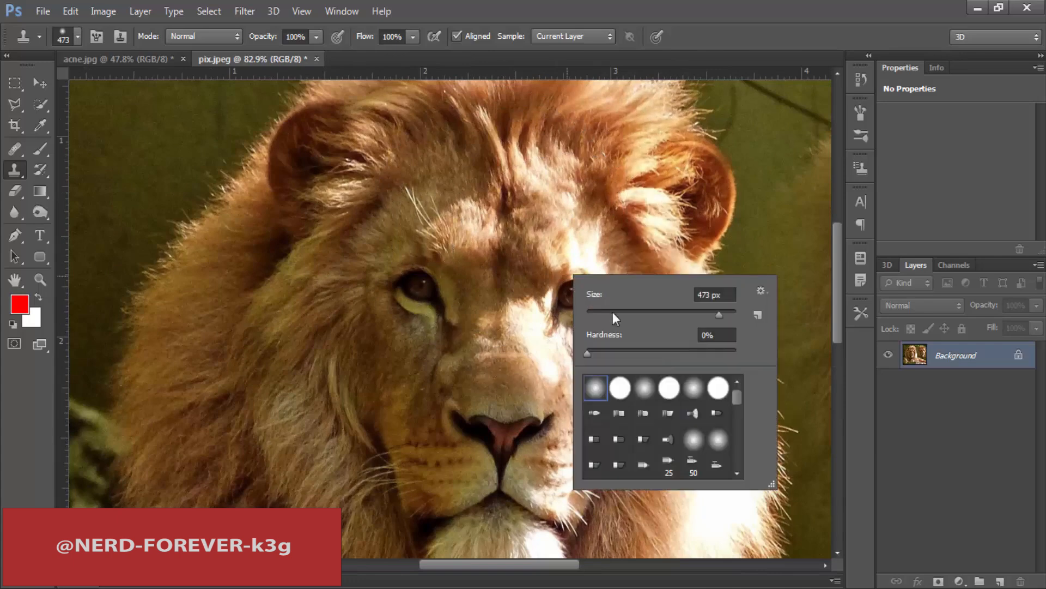
pyautogui.click(622, 313)
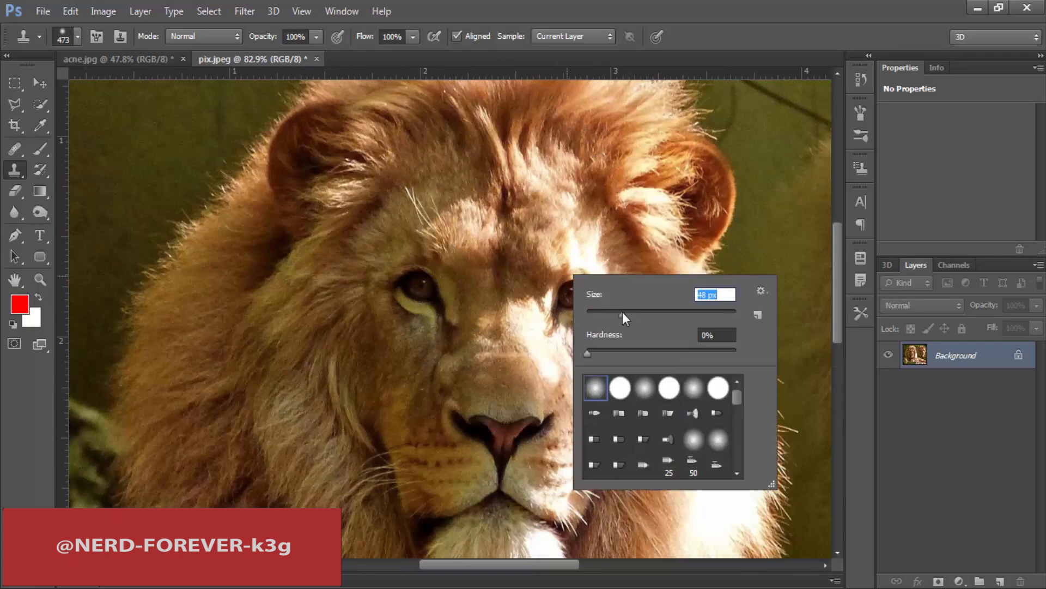
pyautogui.keyDown('alt'); pyautogui.click(423, 285); pyautogui.keyUp('alt')
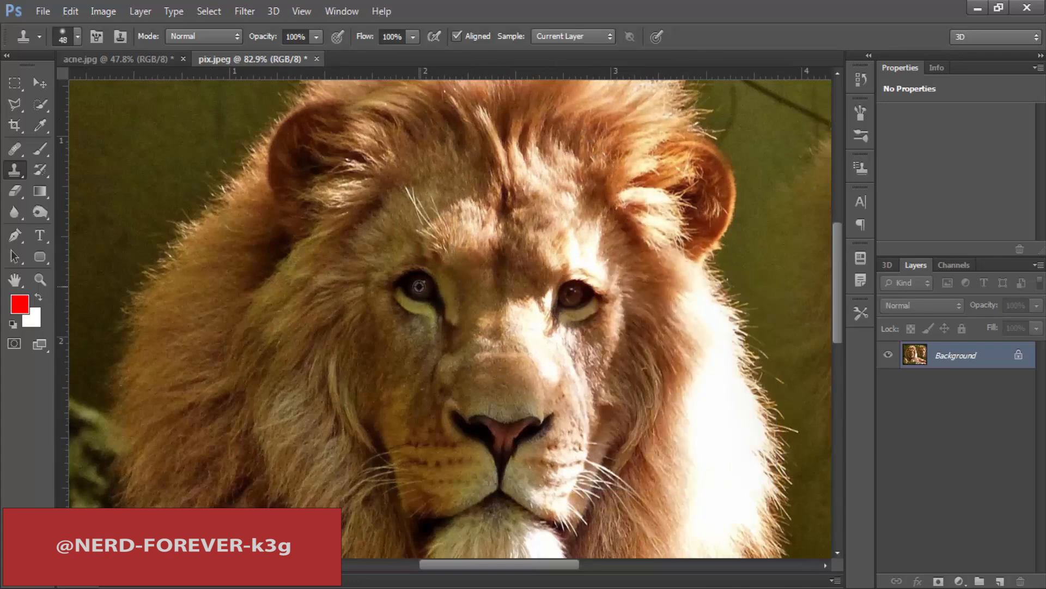
pyautogui.keyDown('alt'); pyautogui.click(418, 286); pyautogui.keyUp('alt')
pyautogui.moveTo(501, 223)
pyautogui.mouseDown()
pyautogui.moveTo(474, 217)
pyautogui.moveTo(501, 203)
pyautogui.moveTo(520, 214)
pyautogui.moveTo(505, 226)
pyautogui.moveTo(469, 211)
pyautogui.moveTo(467, 221)
pyautogui.moveTo(501, 204)
pyautogui.mouseUp()
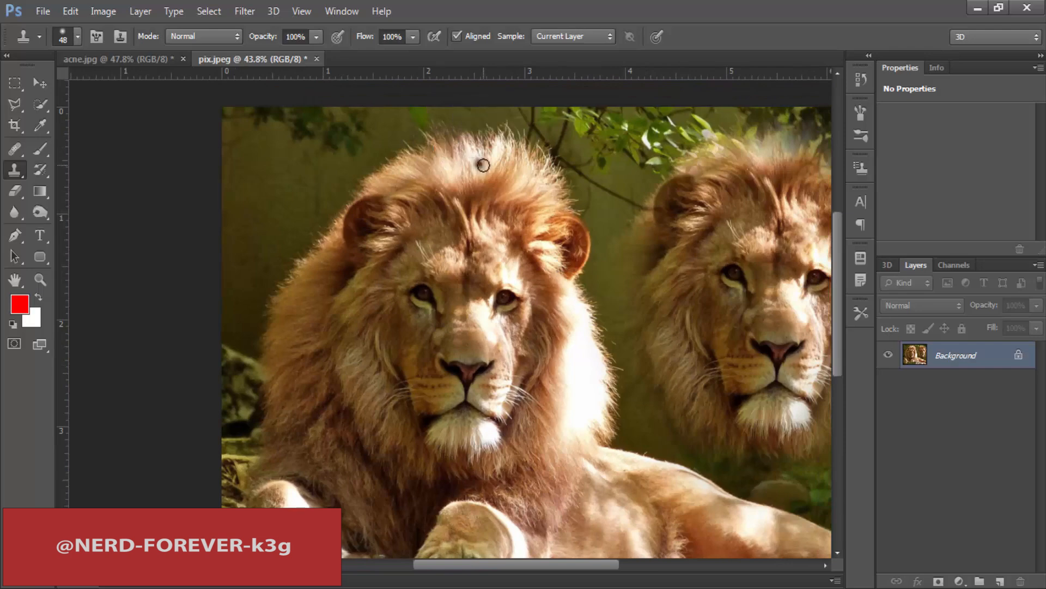
# Set the brush size to 66 px, sample the mane on top of the original lion's head, and clone it along the upper edge
pyautogui.rightClick(473, 157)
pyautogui.moveTo(526, 192); pyautogui.dragTo(534, 195)
pyautogui.click(413, 145)
pyautogui.keyDown('alt'); pyautogui.click(410, 164); pyautogui.keyUp('alt')
pyautogui.moveTo(386, 163); pyautogui.dragTo(431, 136)
pyautogui.keyDown('alt'); pyautogui.click(429, 170); pyautogui.keyUp('alt')
# Set the brush size to 92 px and clone sampled mane fur upward above the original lion's head
pyautogui.rightClick(414, 145)
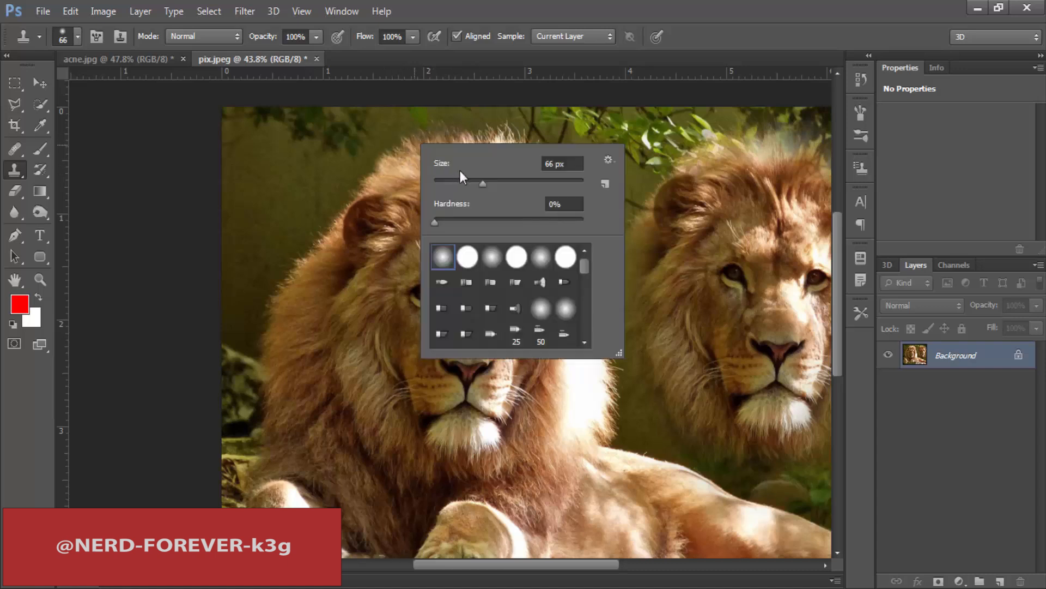
pyautogui.moveTo(459, 170); pyautogui.dragTo(502, 185)
pyautogui.press('Return')
pyautogui.keyDown('alt'); pyautogui.click(394, 162); pyautogui.keyUp('alt')
pyautogui.moveTo(389, 154)
pyautogui.mouseDown()
pyautogui.moveTo(451, 124)
pyautogui.moveTo(504, 134)
pyautogui.moveTo(539, 153)
pyautogui.moveTo(554, 178)
pyautogui.moveTo(517, 138)
pyautogui.moveTo(463, 128)
pyautogui.moveTo(478, 135)
pyautogui.moveTo(463, 117)
pyautogui.moveTo(425, 119)
pyautogui.moveTo(389, 135)
pyautogui.moveTo(419, 138)
pyautogui.moveTo(400, 134)
pyautogui.moveTo(372, 174)
pyautogui.moveTo(406, 166)
pyautogui.moveTo(394, 191)
pyautogui.mouseUp()
pyautogui.keyDown('alt'); pyautogui.click(437, 162); pyautogui.keyUp('alt')
pyautogui.hotkey('ctrl', 'z')
pyautogui.keyDown('alt'); pyautogui.click(545, 173); pyautogui.keyUp('alt')
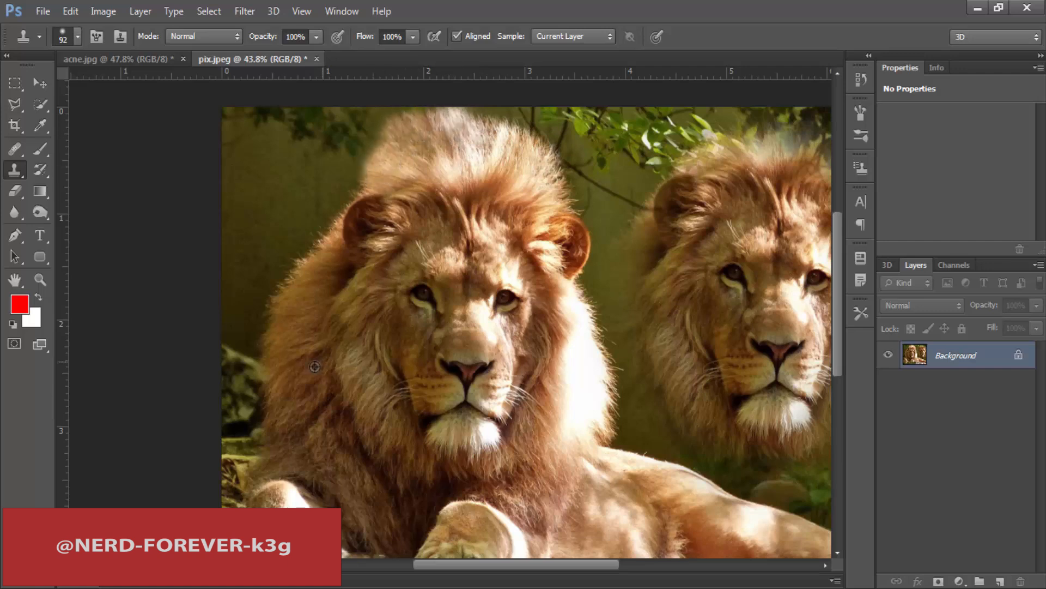
# Clone mane fur outward along both sides of the original lion to widen its mane
pyautogui.moveTo(270, 420)
pyautogui.mouseDown()
pyautogui.moveTo(261, 388)
pyautogui.moveTo(293, 373)
pyautogui.mouseUp()
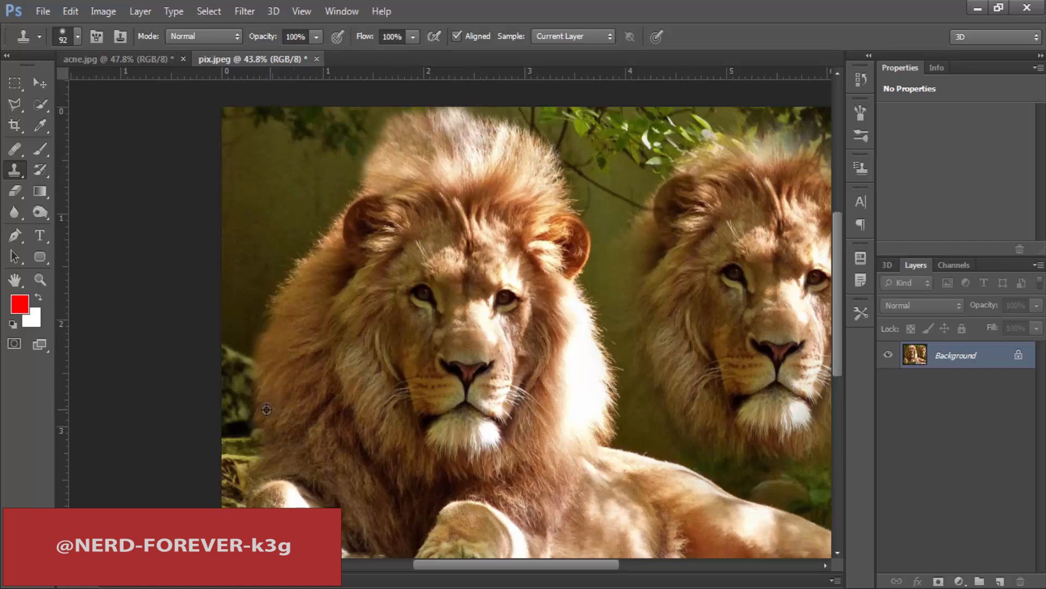
pyautogui.moveTo(267, 409)
pyautogui.mouseDown()
pyautogui.moveTo(257, 369)
pyautogui.moveTo(282, 296)
pyautogui.moveTo(331, 223)
pyautogui.moveTo(285, 273)
pyautogui.moveTo(248, 400)
pyautogui.moveTo(255, 436)
pyautogui.mouseUp()
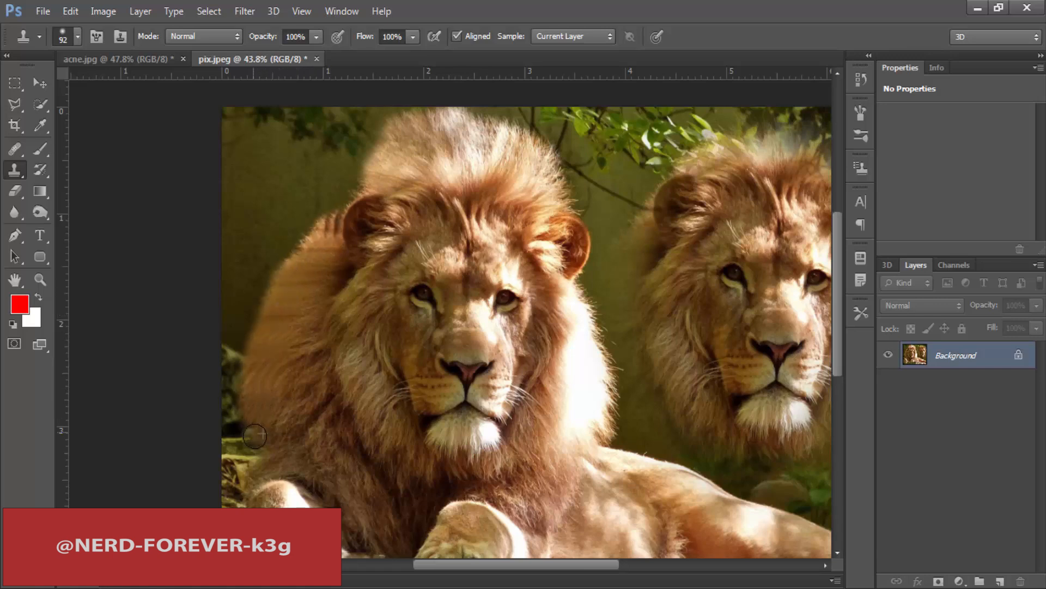
pyautogui.keyDown('alt'); pyautogui.click(607, 427); pyautogui.keyUp('alt')
pyautogui.moveTo(613, 426)
pyautogui.mouseDown()
pyautogui.moveTo(616, 367)
pyautogui.moveTo(582, 290)
pyautogui.moveTo(608, 326)
pyautogui.mouseUp()
pyautogui.click(581, 215)
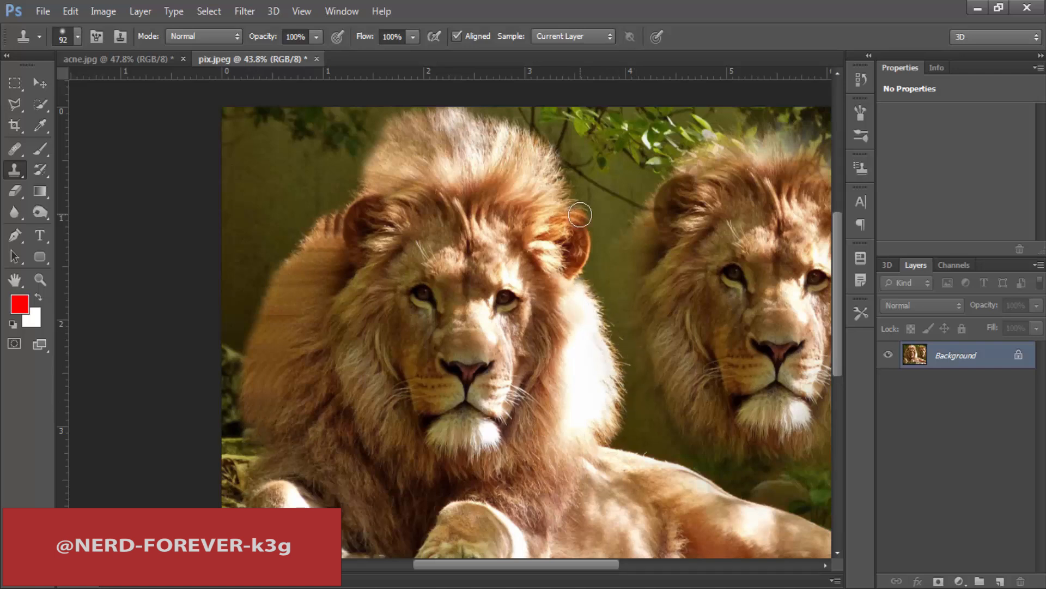
# Close pix.jpeg and acne.jpg without saving the changes
pyautogui.hotkey('ctrl', 'w')
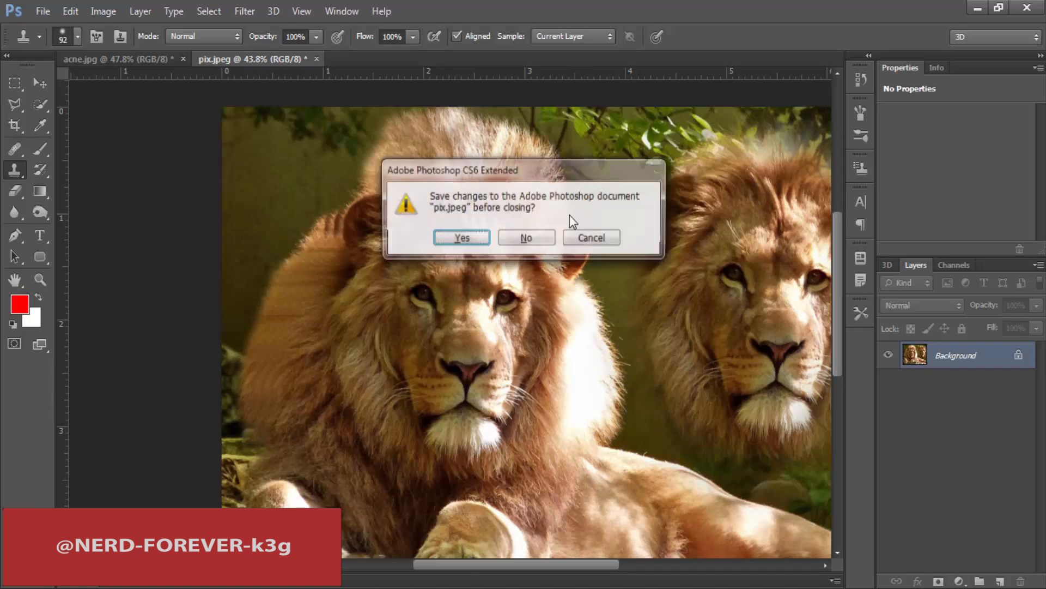
pyautogui.click(536, 237)
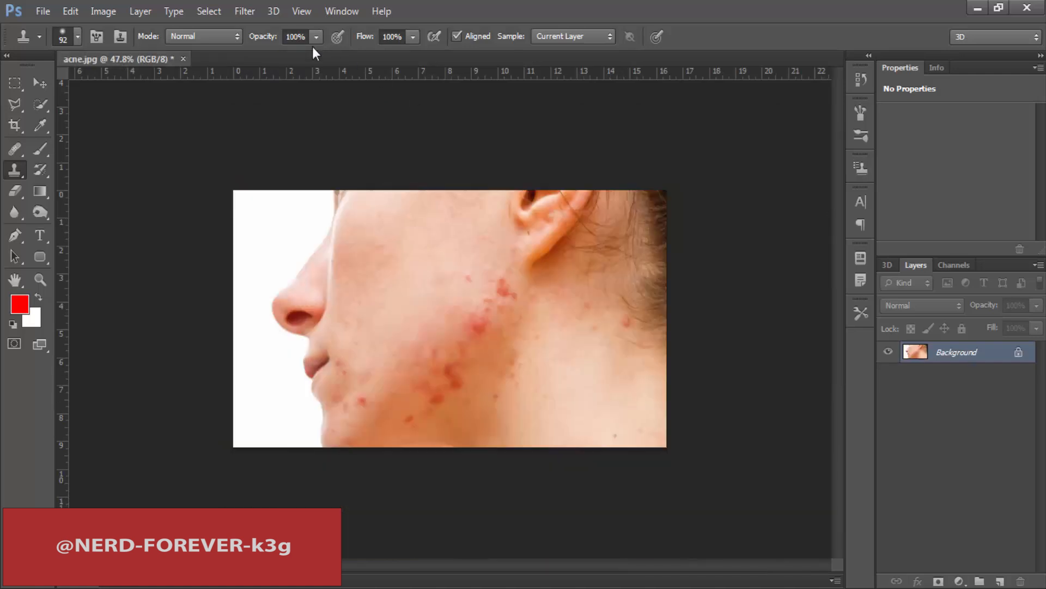
pyautogui.click(182, 59)
pyautogui.click(531, 237)
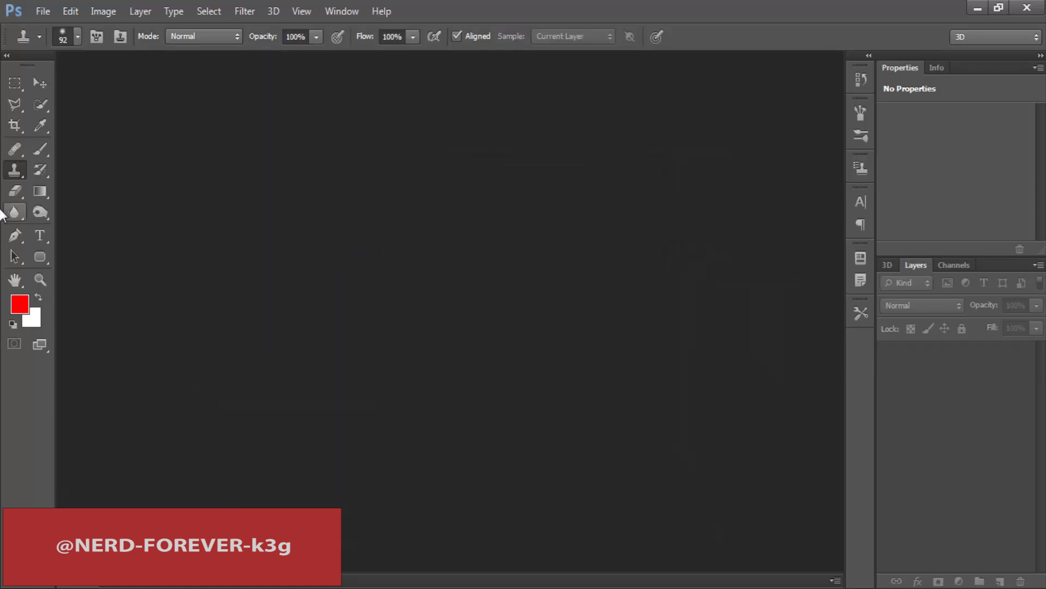
# Open the bridge photo pic.jpg from the desktop and switch to the Pattern Stamp tool
pyautogui.rightClick(17, 171)
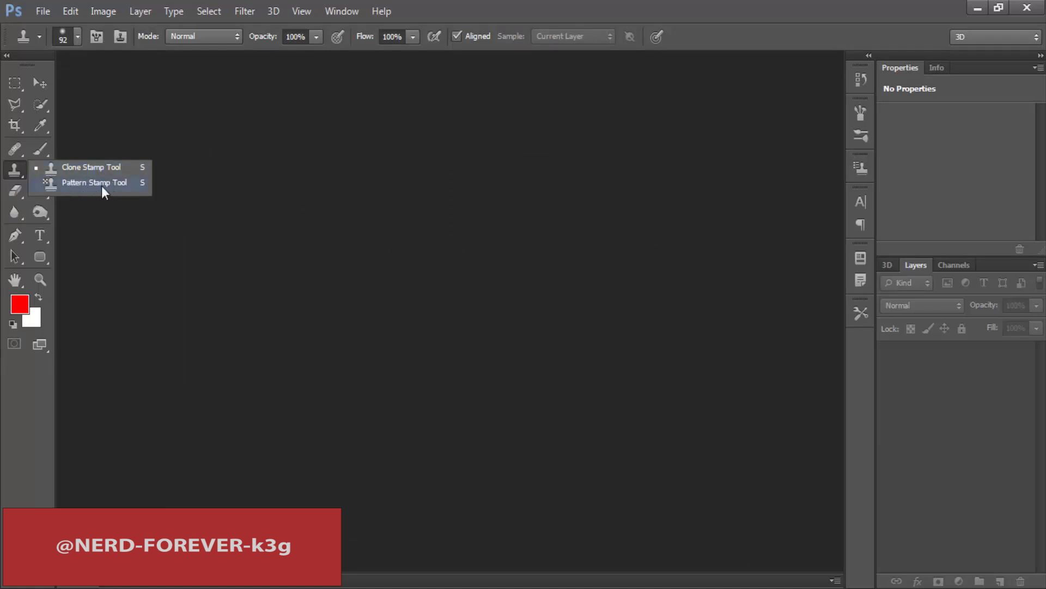
pyautogui.hotkey('ctrl', 'o')
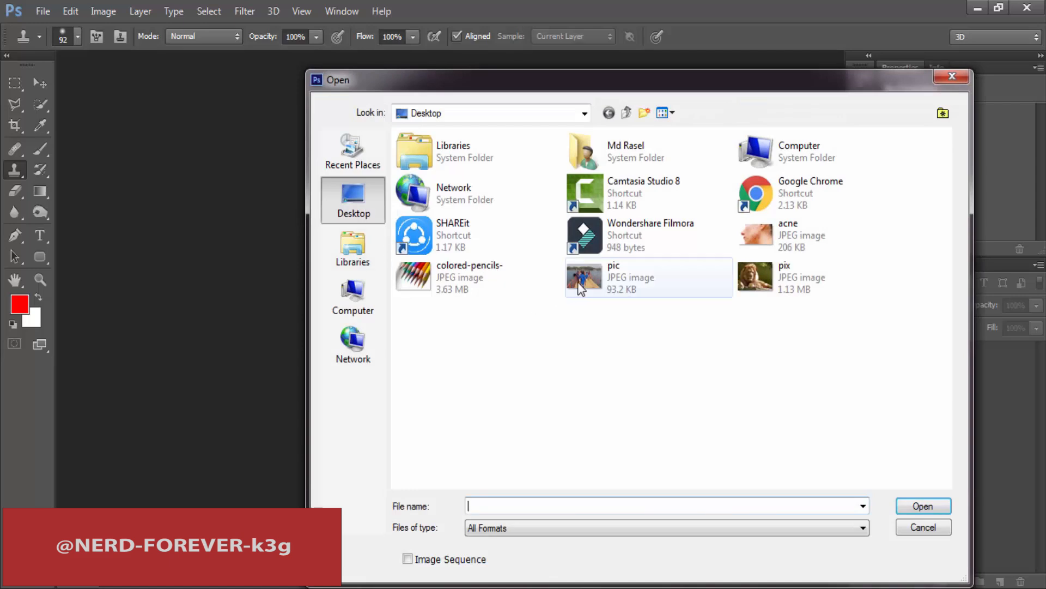
pyautogui.doubleClick(581, 288)
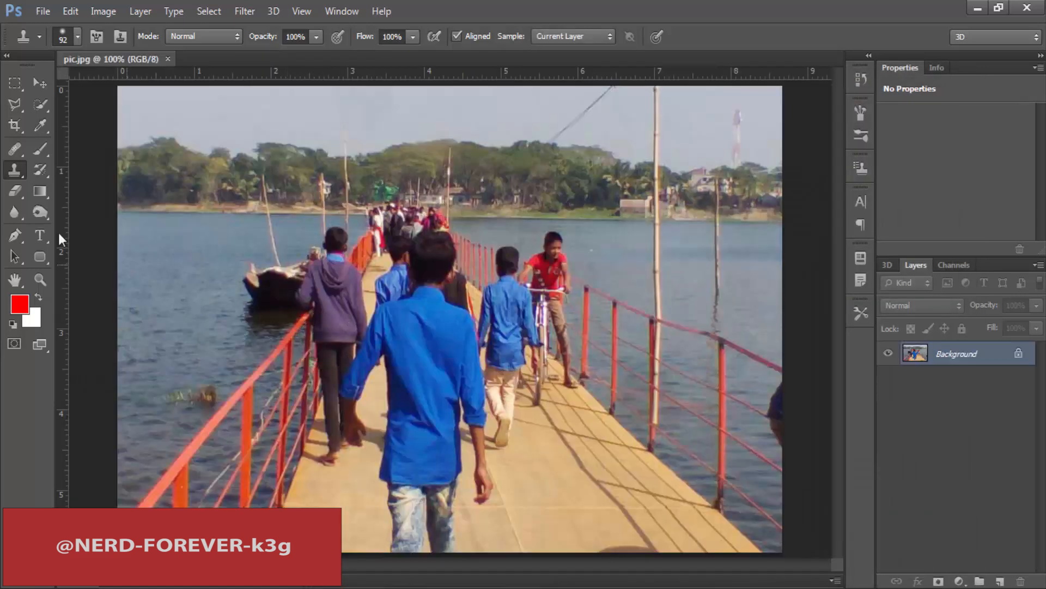
pyautogui.rightClick(12, 171)
pyautogui.click(73, 184)
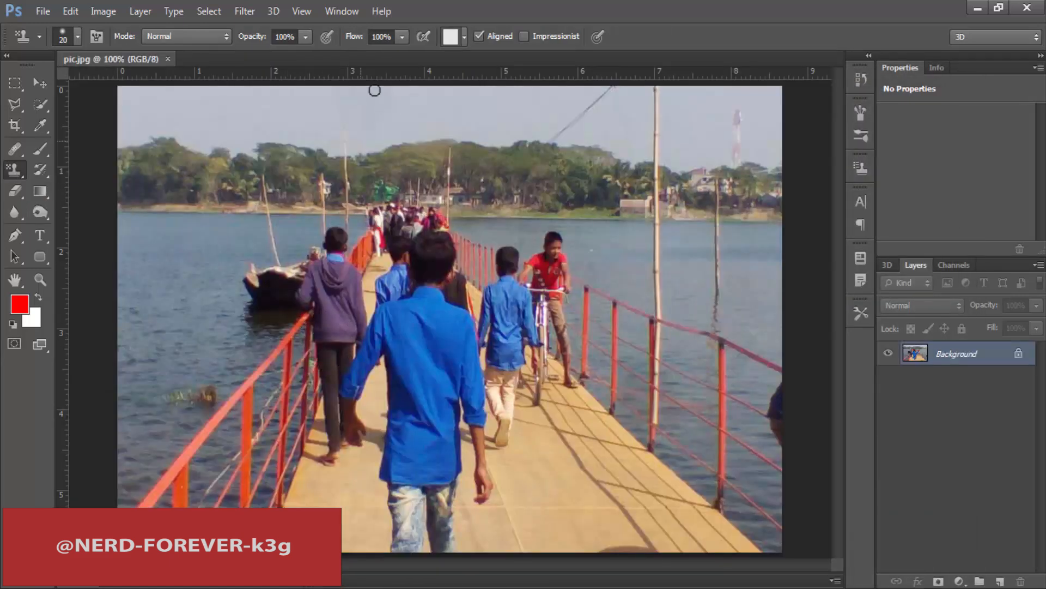
# Try several patterns for the Pattern Stamp, including the green circles, blue arches, brown ornament and light blue ones
pyautogui.click(465, 38)
pyautogui.moveTo(521, 82); pyautogui.dragTo(523, 60)
pyautogui.click(478, 124)
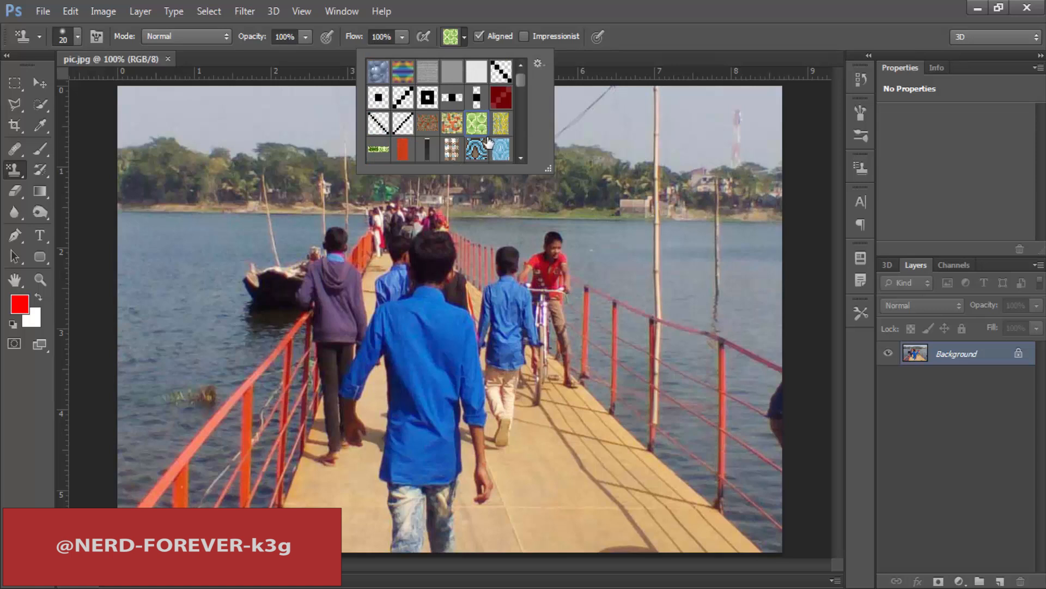
pyautogui.click(510, 129)
pyautogui.click(477, 155)
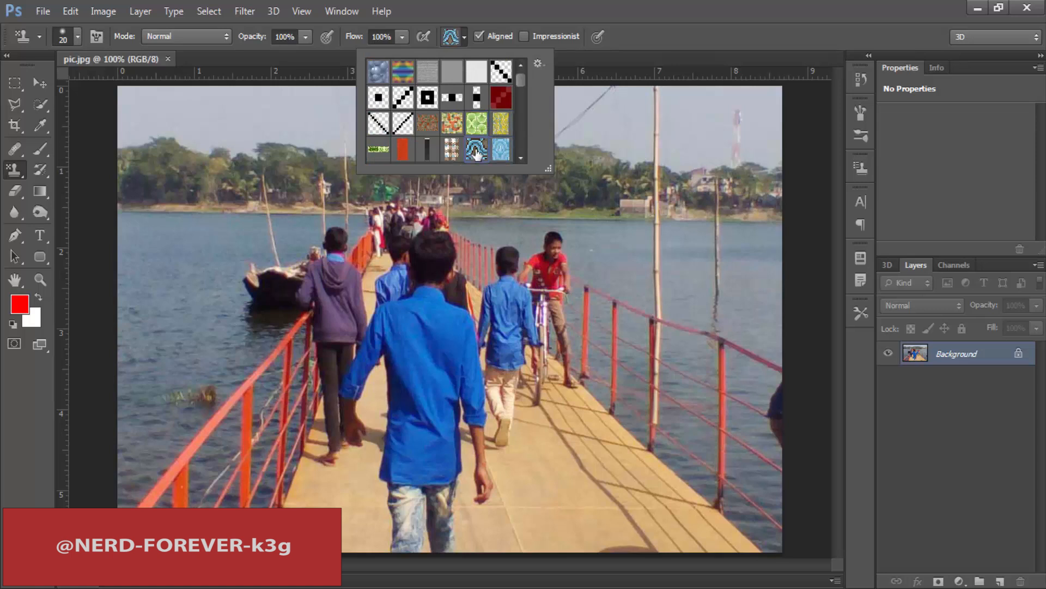
pyautogui.scroll(-2, 453, 148)
pyautogui.click(428, 137)
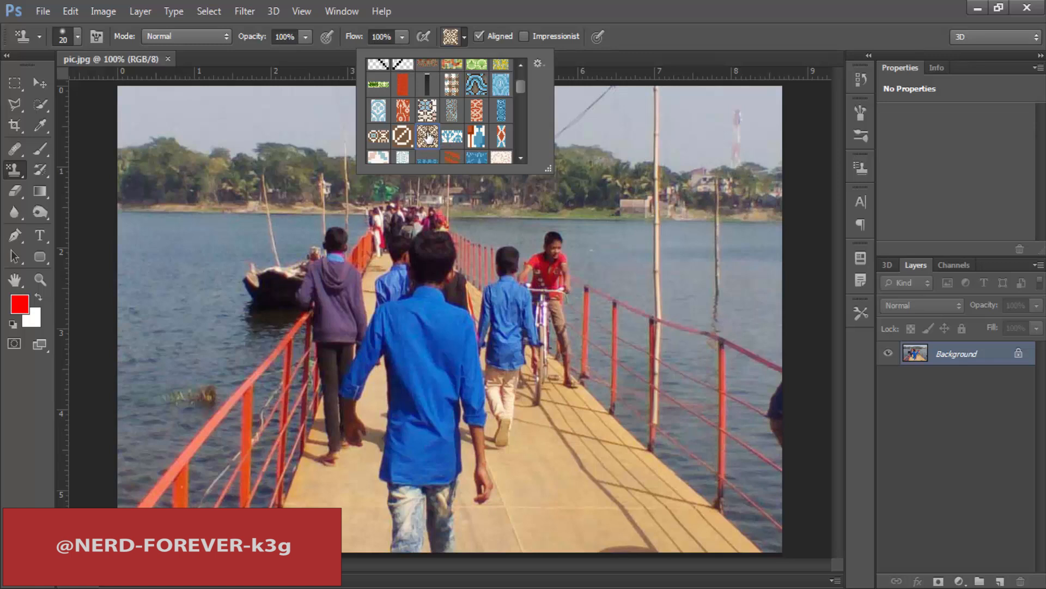
pyautogui.click(493, 94)
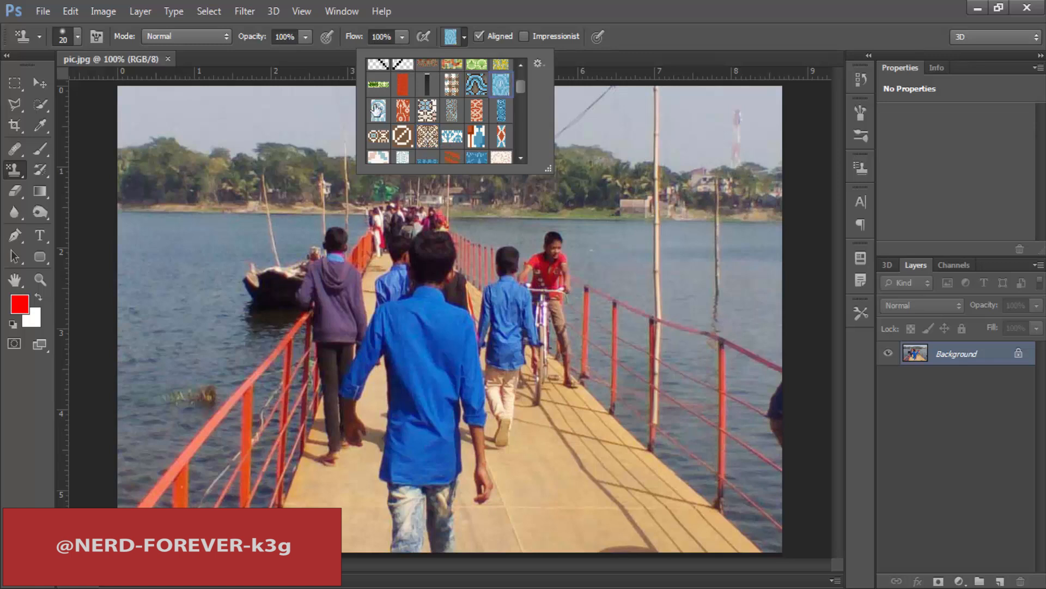
pyautogui.rightClick(15, 169)
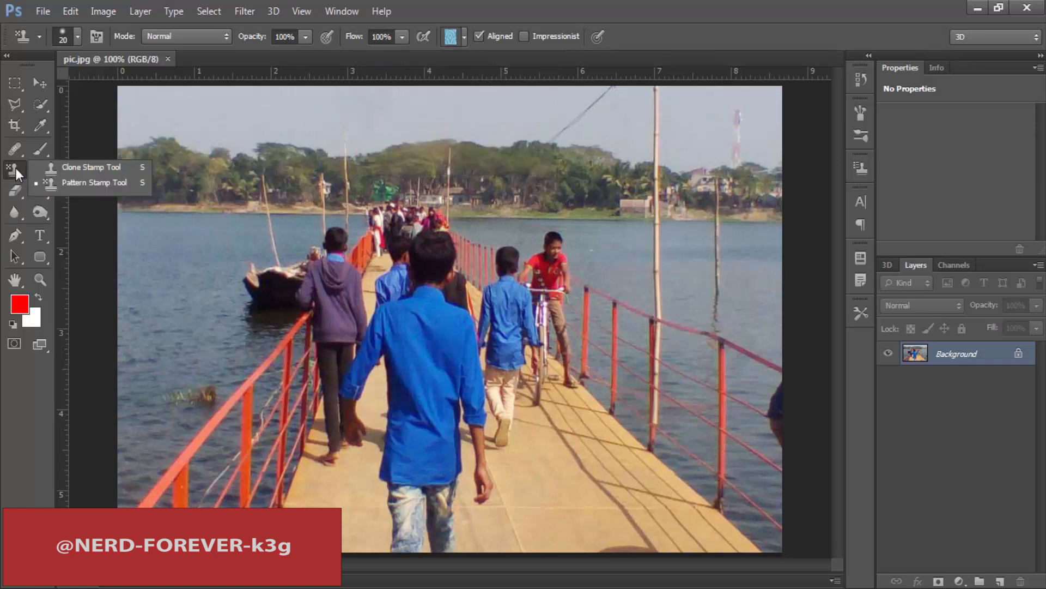
pyautogui.click(109, 185)
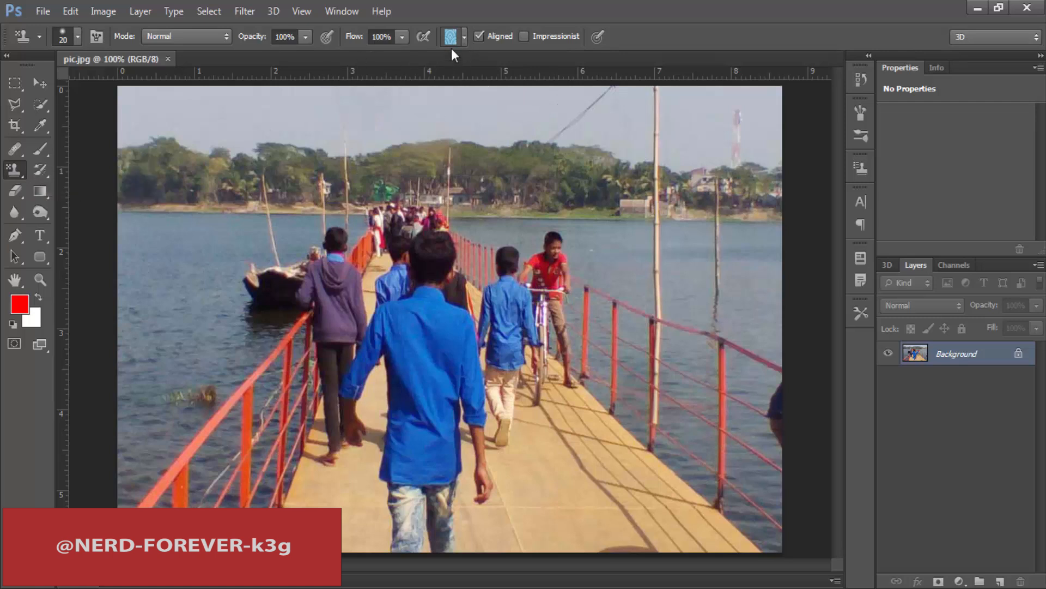
# Choose the green circle pattern for the Pattern Stamp
pyautogui.click(463, 36)
pyautogui.moveTo(519, 101)
pyautogui.mouseDown()
pyautogui.moveTo(518, 142)
pyautogui.moveTo(524, 64)
pyautogui.moveTo(525, 132)
pyautogui.moveTo(527, 86)
pyautogui.mouseUp()
pyautogui.click(478, 64)
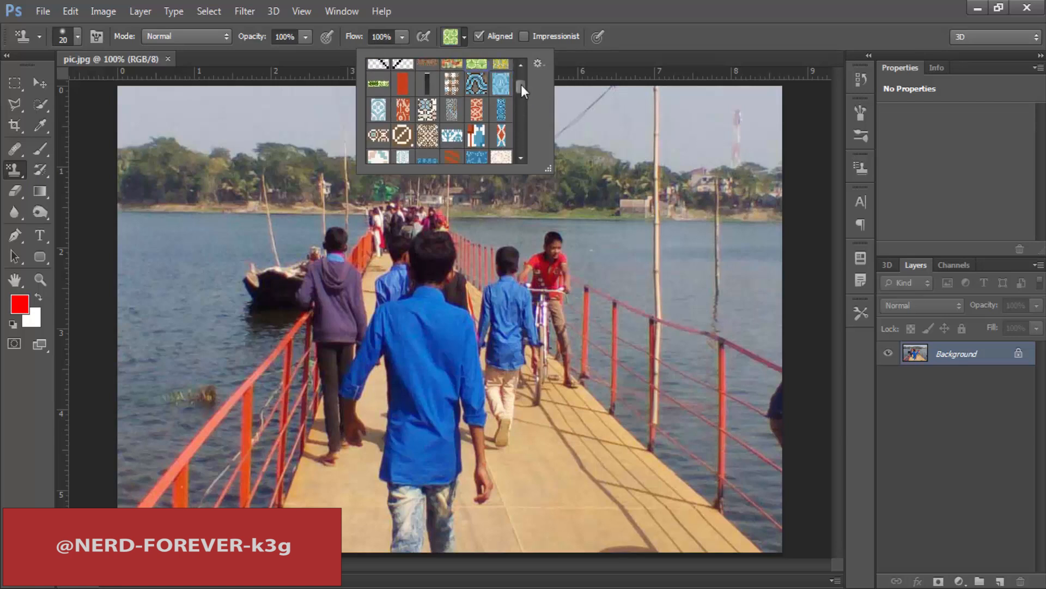
pyautogui.scroll(2, 519, 87)
# Set the Pattern Stamp's brush size to 89 px and paint a green patterned frame around the photo's edges
pyautogui.rightClick(246, 176)
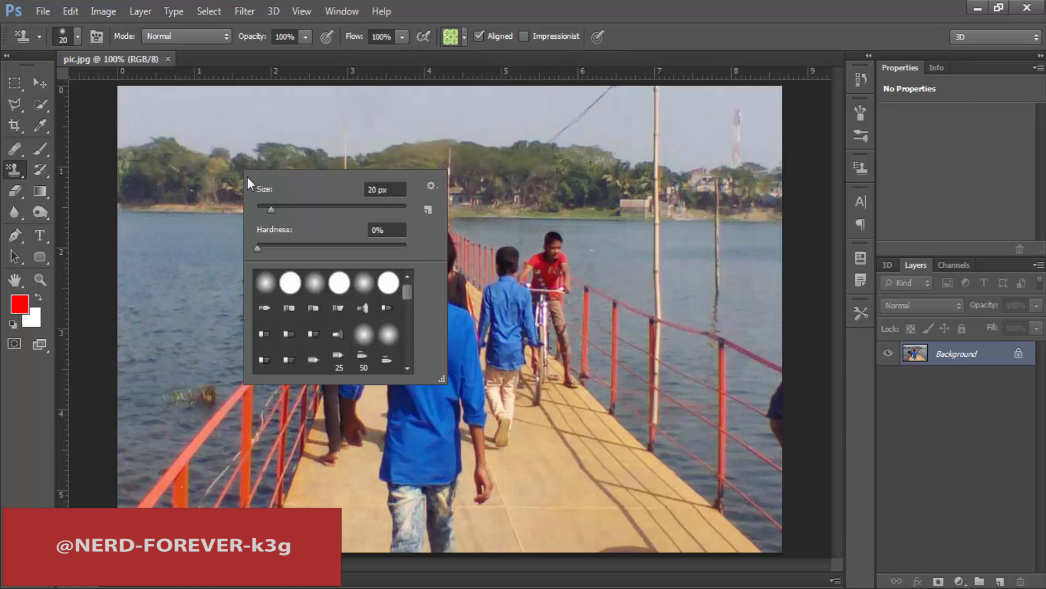
pyautogui.click(322, 208)
pyautogui.click(206, 157)
pyautogui.moveTo(206, 157)
pyautogui.mouseDown()
pyautogui.moveTo(330, 134)
pyautogui.moveTo(769, 128)
pyautogui.moveTo(720, 101)
pyautogui.moveTo(107, 98)
pyautogui.moveTo(86, 114)
pyautogui.moveTo(117, 113)
pyautogui.moveTo(151, 251)
pyautogui.moveTo(142, 520)
pyautogui.moveTo(840, 526)
pyautogui.moveTo(786, 520)
pyautogui.moveTo(745, 177)
pyautogui.moveTo(749, 97)
pyautogui.moveTo(778, 562)
pyautogui.moveTo(748, 310)
pyautogui.moveTo(754, 112)
pyautogui.moveTo(746, 267)
pyautogui.mouseUp()
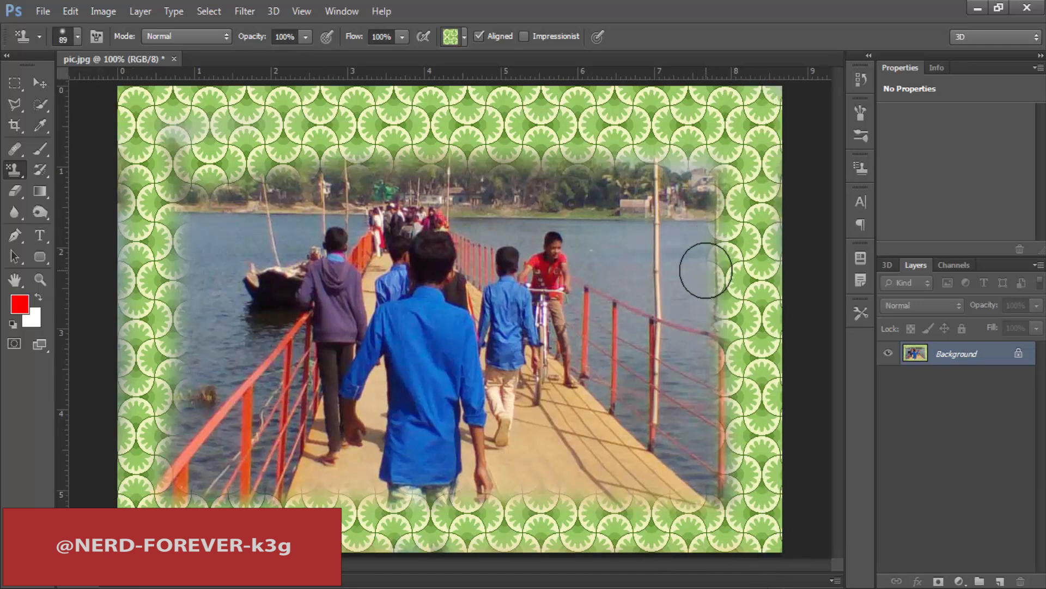
# Undo all the green pattern strokes painted on the bridge photo
pyautogui.hotkey('ctrl', 'alt', 'z')
pyautogui.hotkey('ctrl', 'alt', 'z')
pyautogui.hotkey('ctrl', 'alt', 'z')
pyautogui.hotkey('ctrl', 'alt', 'z')
pyautogui.hotkey('ctrl', 'alt', 'z')
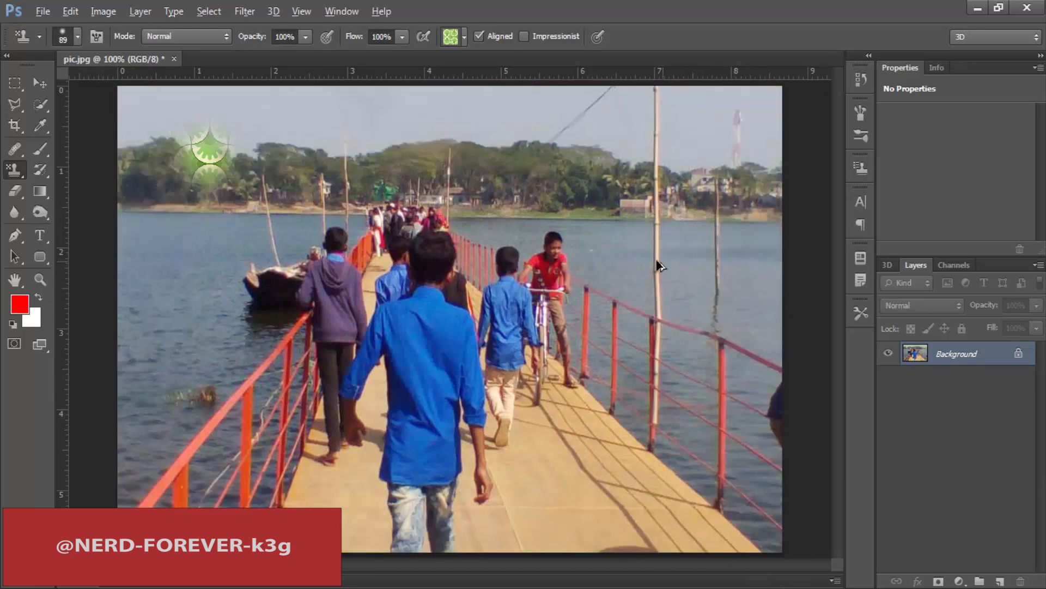
pyautogui.hotkey('ctrl', 'alt', 'z')
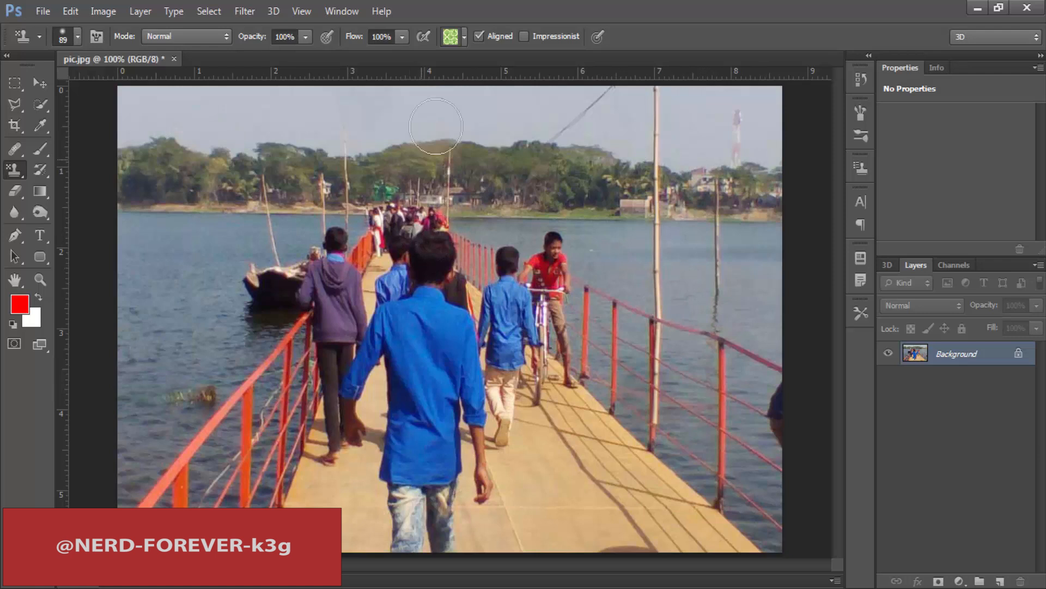
# Choose the plain off-white pattern for the Pattern Stamp
pyautogui.click(465, 37)
pyautogui.click(476, 73)
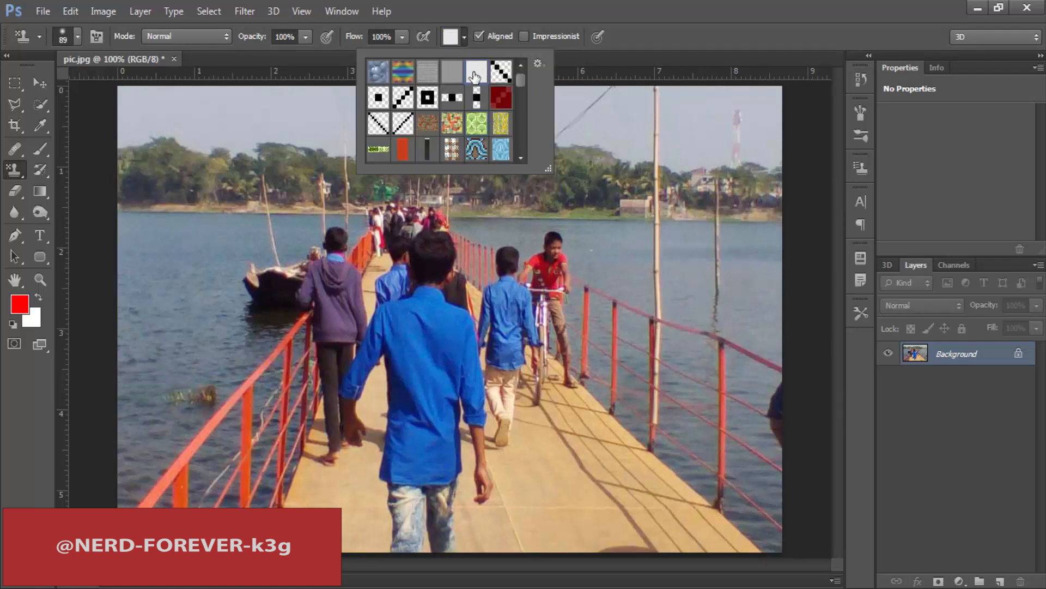
pyautogui.click(642, 6)
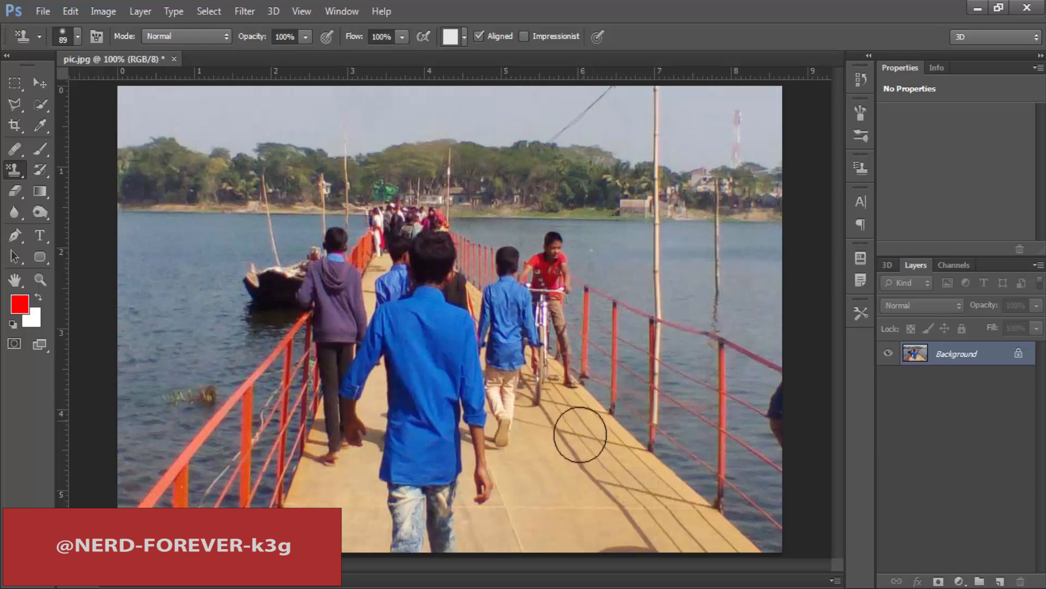
pyautogui.hotkey('ctrl', 'space')
pyautogui.hotkey('ctrl', 'space')
pyautogui.press('space')
pyautogui.moveTo(565, 404)
pyautogui.mouseDown()
pyautogui.moveTo(594, 434)
pyautogui.moveTo(584, 318)
pyautogui.mouseUp()
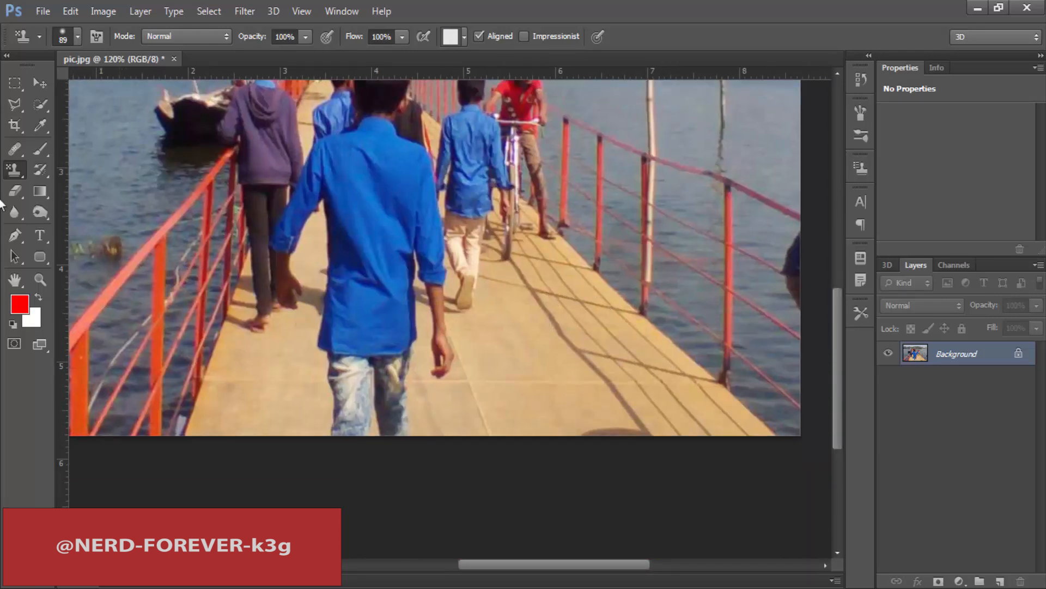
# Paint the off-white pattern with the Pattern Stamp over the bridge deck to the right of the man in front
pyautogui.rightClick(12, 169)
pyautogui.click(84, 184)
pyautogui.rightClick(20, 170)
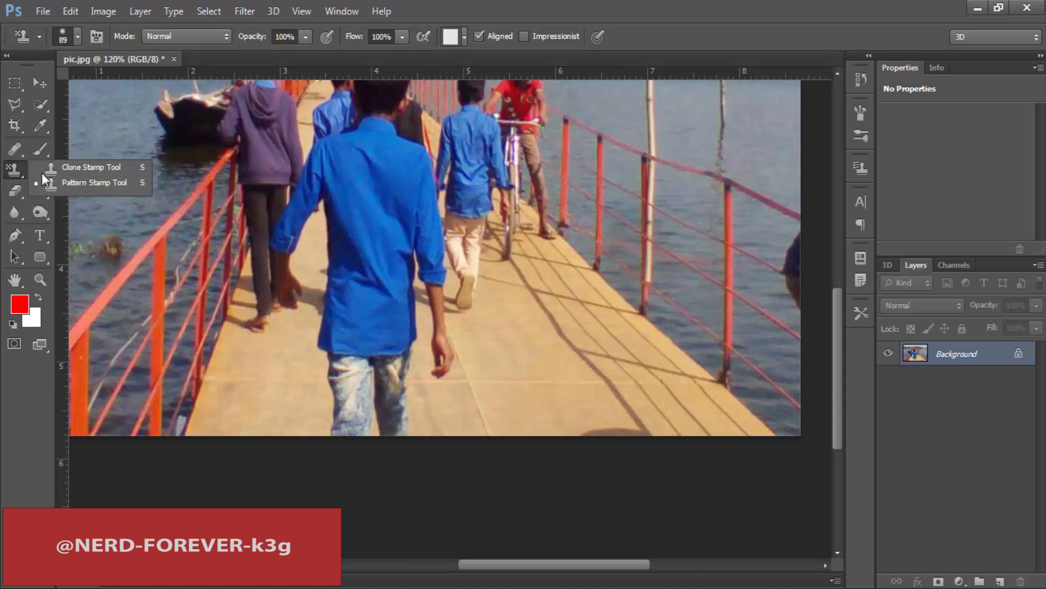
pyautogui.click(100, 186)
pyautogui.click(463, 37)
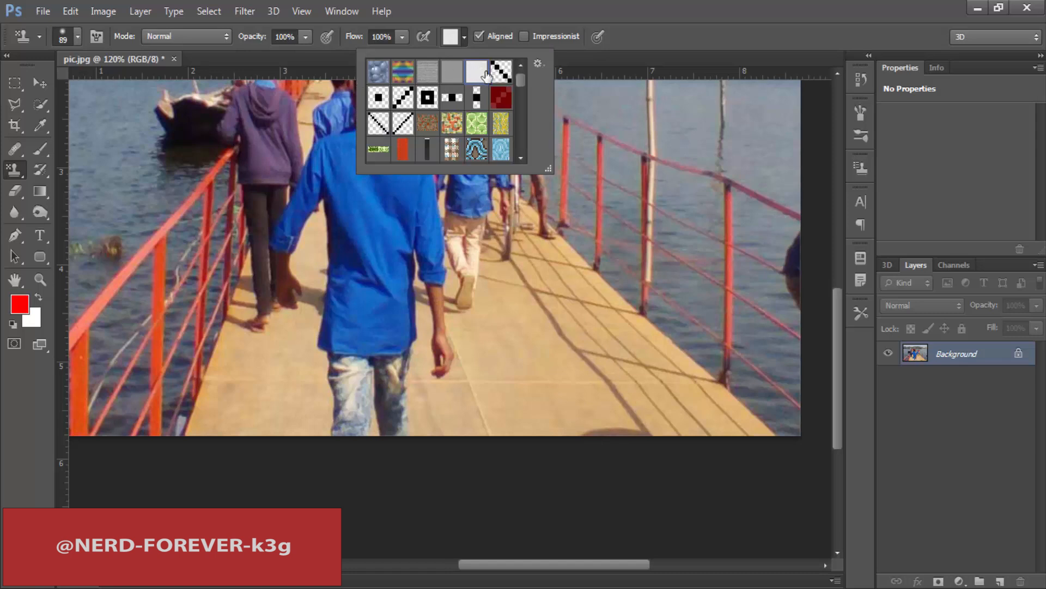
pyautogui.click(603, 136)
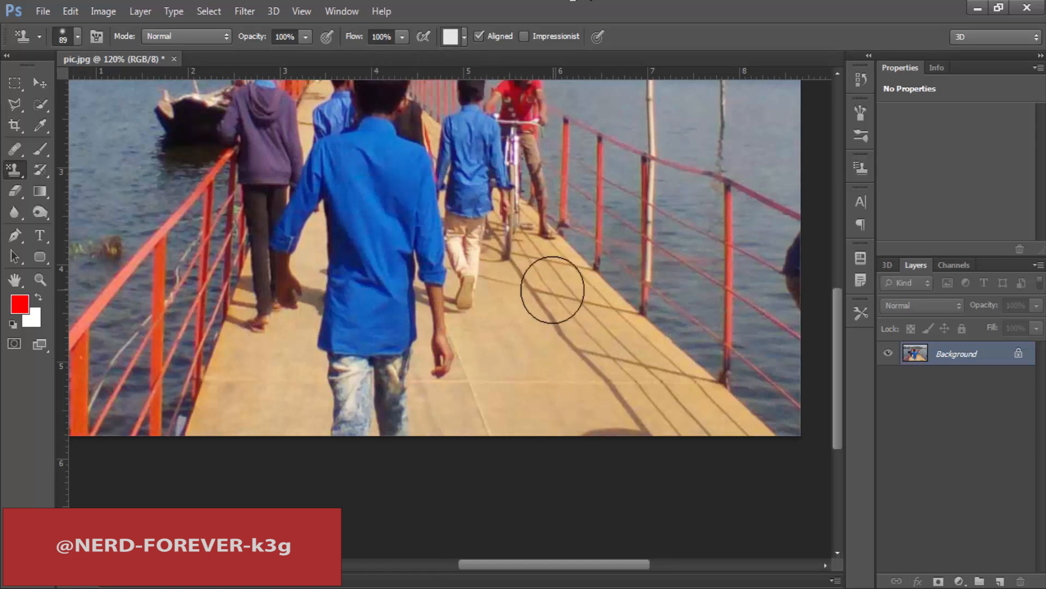
pyautogui.moveTo(551, 287)
pyautogui.mouseDown()
pyautogui.moveTo(627, 402)
pyautogui.moveTo(699, 459)
pyautogui.moveTo(580, 309)
pyautogui.moveTo(561, 302)
pyautogui.moveTo(610, 338)
pyautogui.moveTo(525, 468)
pyautogui.moveTo(542, 348)
pyautogui.moveTo(531, 303)
pyautogui.moveTo(597, 491)
pyautogui.moveTo(678, 437)
pyautogui.moveTo(759, 441)
pyautogui.moveTo(548, 249)
pyautogui.moveTo(503, 280)
pyautogui.moveTo(485, 323)
pyautogui.moveTo(472, 379)
pyautogui.moveTo(473, 458)
pyautogui.moveTo(491, 345)
pyautogui.moveTo(483, 475)
pyautogui.moveTo(503, 295)
pyautogui.moveTo(481, 384)
pyautogui.moveTo(424, 392)
pyautogui.moveTo(433, 442)
pyautogui.moveTo(458, 412)
pyautogui.moveTo(450, 431)
pyautogui.mouseUp()
# Set the brush size to 39 px and paint the off-white pattern over the near deck left of the man in front
pyautogui.rightClick(562, 300)
pyautogui.click(610, 342)
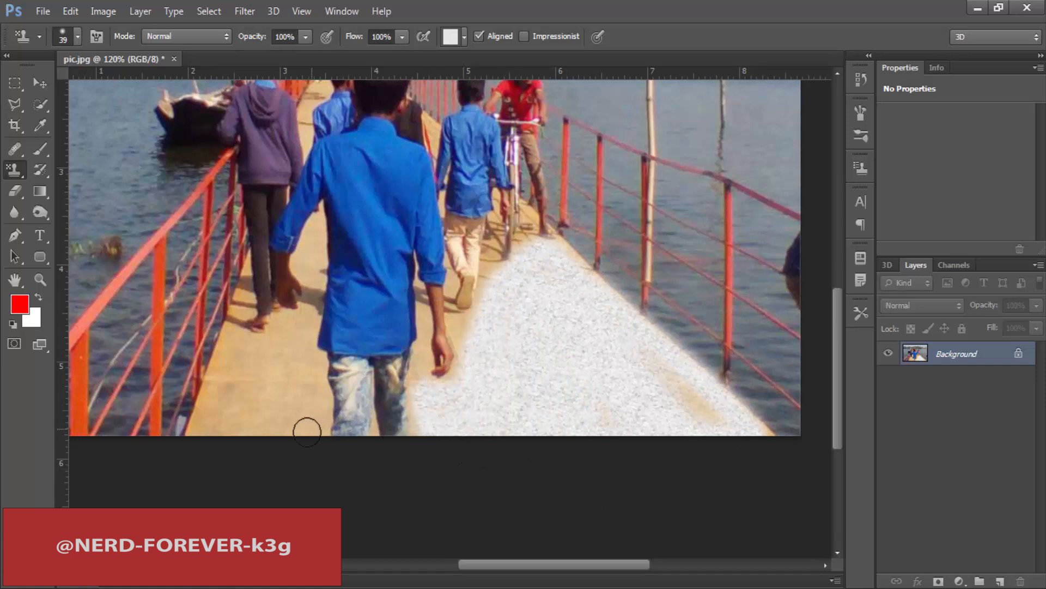
pyautogui.moveTo(307, 432)
pyautogui.mouseDown()
pyautogui.moveTo(311, 360)
pyautogui.moveTo(298, 352)
pyautogui.moveTo(303, 315)
pyautogui.moveTo(277, 345)
pyautogui.moveTo(235, 356)
pyautogui.moveTo(205, 435)
pyautogui.moveTo(239, 338)
pyautogui.moveTo(262, 397)
pyautogui.moveTo(281, 381)
pyautogui.moveTo(290, 428)
pyautogui.moveTo(241, 424)
pyautogui.moveTo(231, 407)
pyautogui.moveTo(260, 386)
pyautogui.mouseUp()
# Set the brush size to 9 px and paint the pattern along the edges of the gap between the man's arm and shirt
pyautogui.rightClick(299, 290)
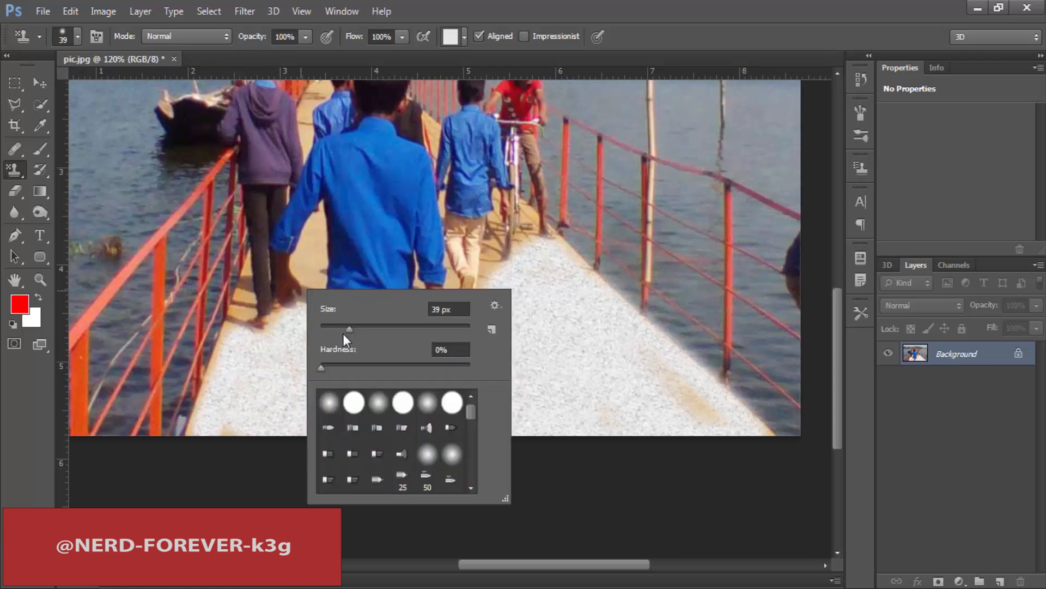
pyautogui.moveTo(347, 330); pyautogui.dragTo(327, 327)
pyautogui.moveTo(319, 224); pyautogui.dragTo(318, 278)
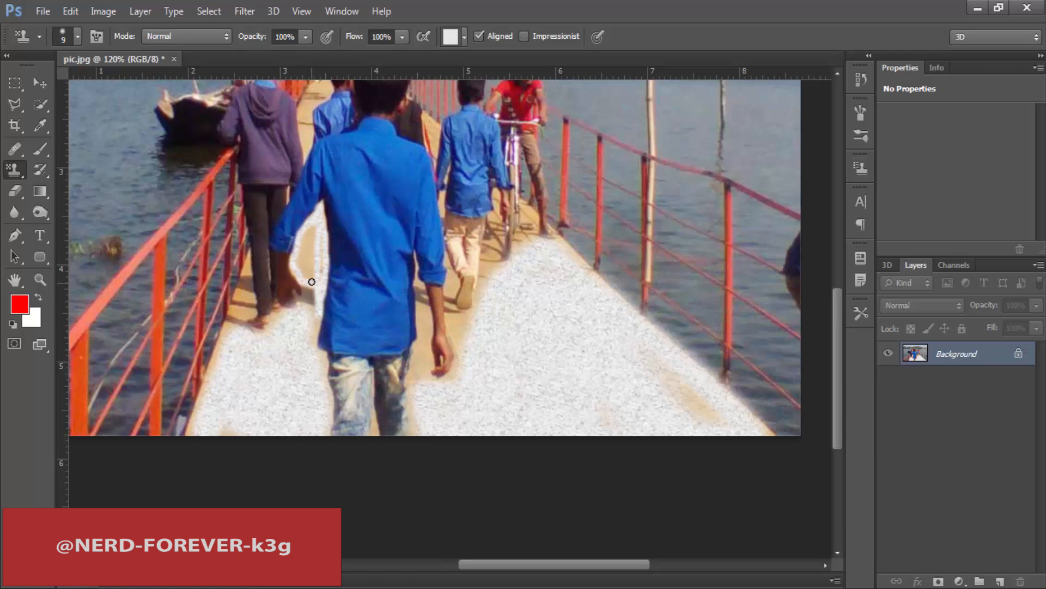
# Set the brush size to 17 px and fill the arm gap and the deck around the purple-hoodie walker's legs
pyautogui.rightClick(311, 233)
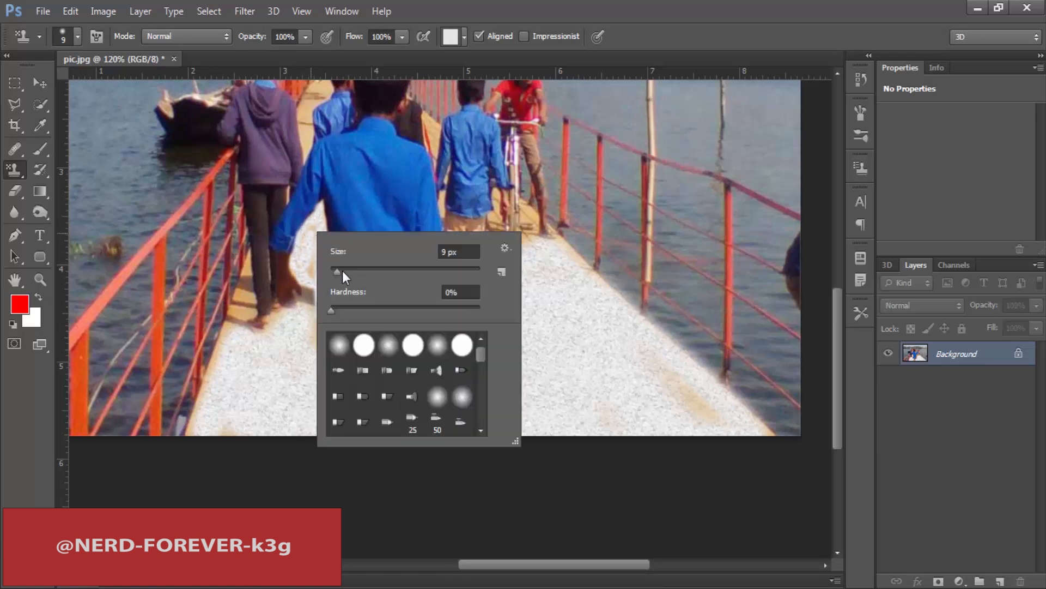
pyautogui.write('17')
pyautogui.press('Return')
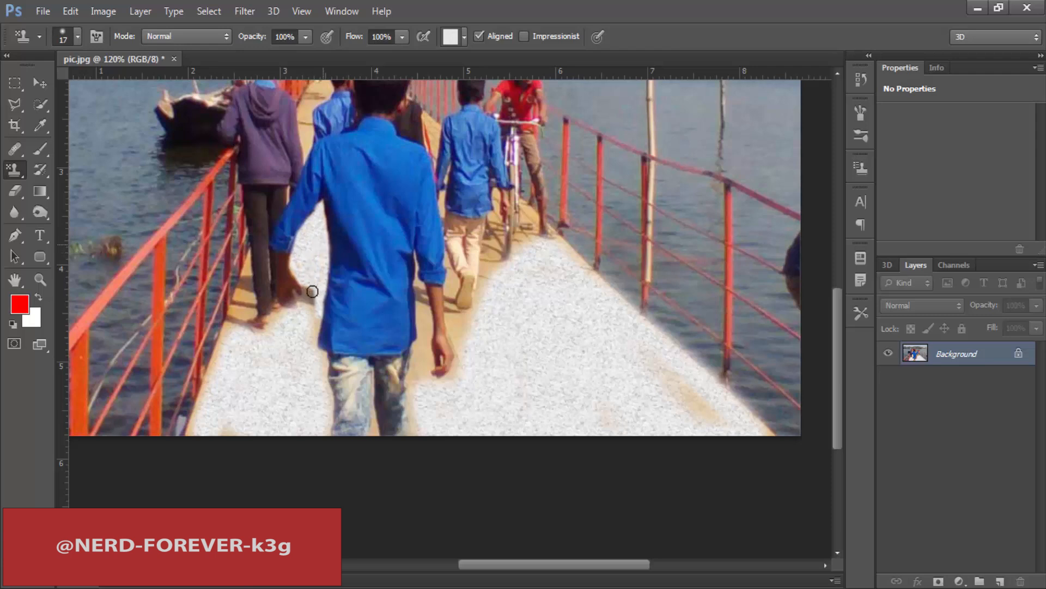
pyautogui.moveTo(247, 284)
pyautogui.mouseDown()
pyautogui.moveTo(240, 323)
pyautogui.moveTo(245, 289)
pyautogui.mouseUp()
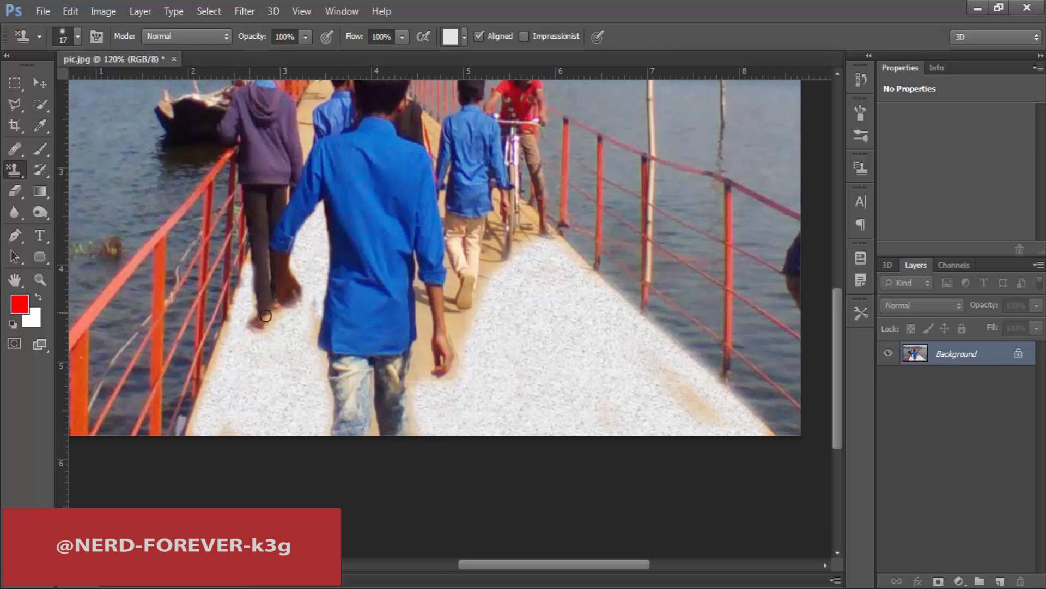
# Paint the off-white pattern over the distant deck and the remaining bare areas around the walkers and the bicycle
pyautogui.scroll(5, 354, 273)
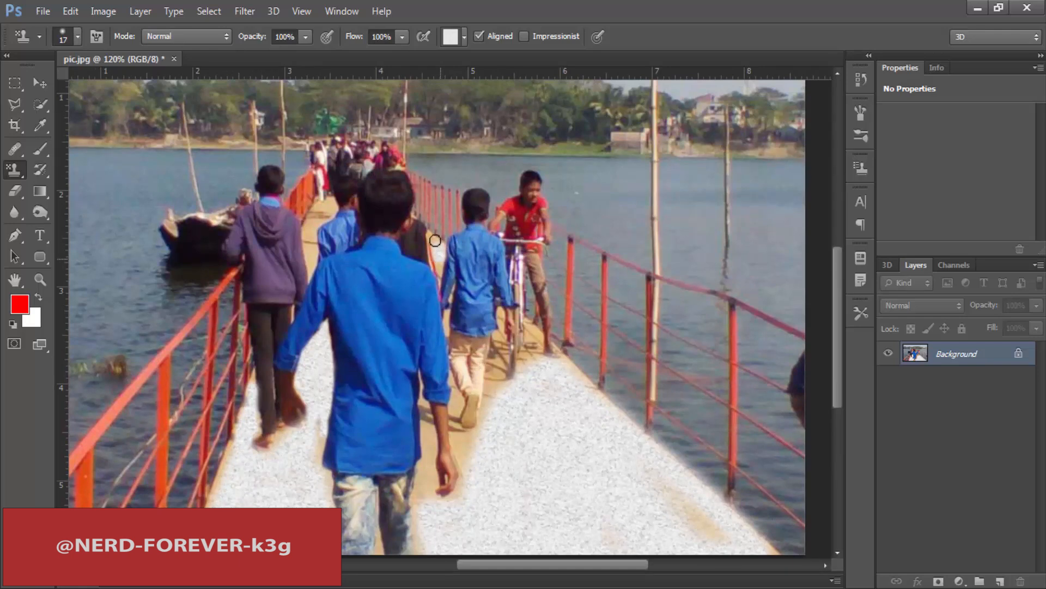
pyautogui.moveTo(317, 210)
pyautogui.mouseDown()
pyautogui.moveTo(310, 265)
pyautogui.moveTo(321, 223)
pyautogui.mouseUp()
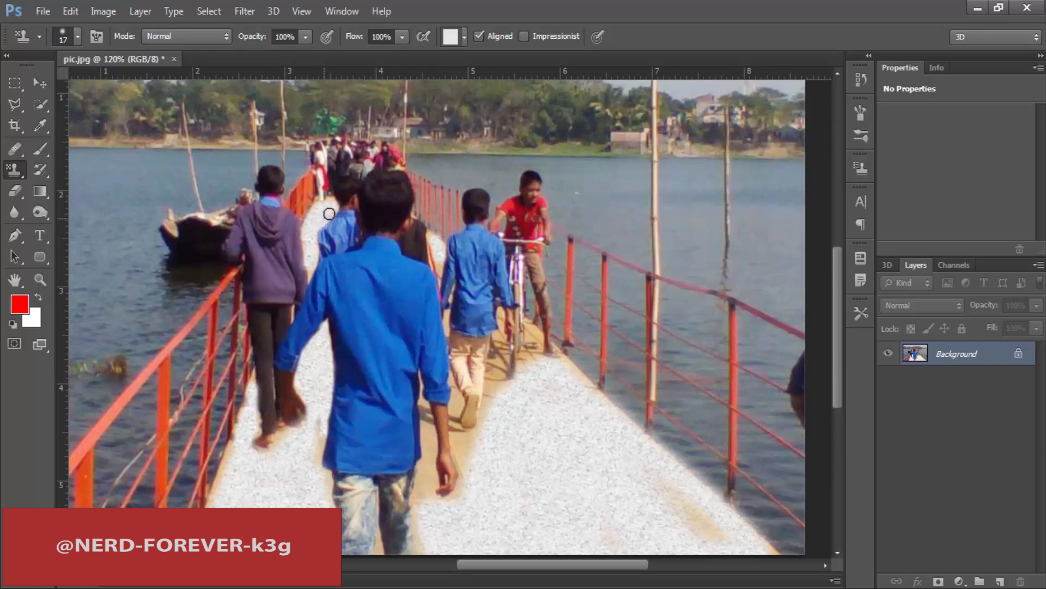
pyautogui.moveTo(504, 365)
pyautogui.mouseDown()
pyautogui.moveTo(476, 439)
pyautogui.moveTo(457, 424)
pyautogui.moveTo(459, 516)
pyautogui.mouseUp()
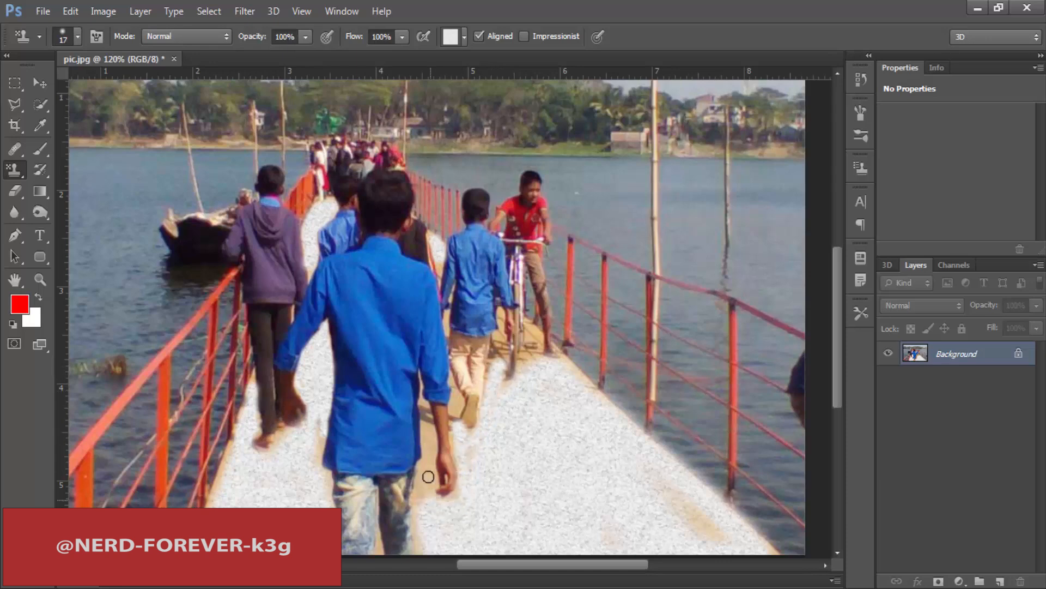
pyautogui.moveTo(428, 476); pyautogui.dragTo(423, 421)
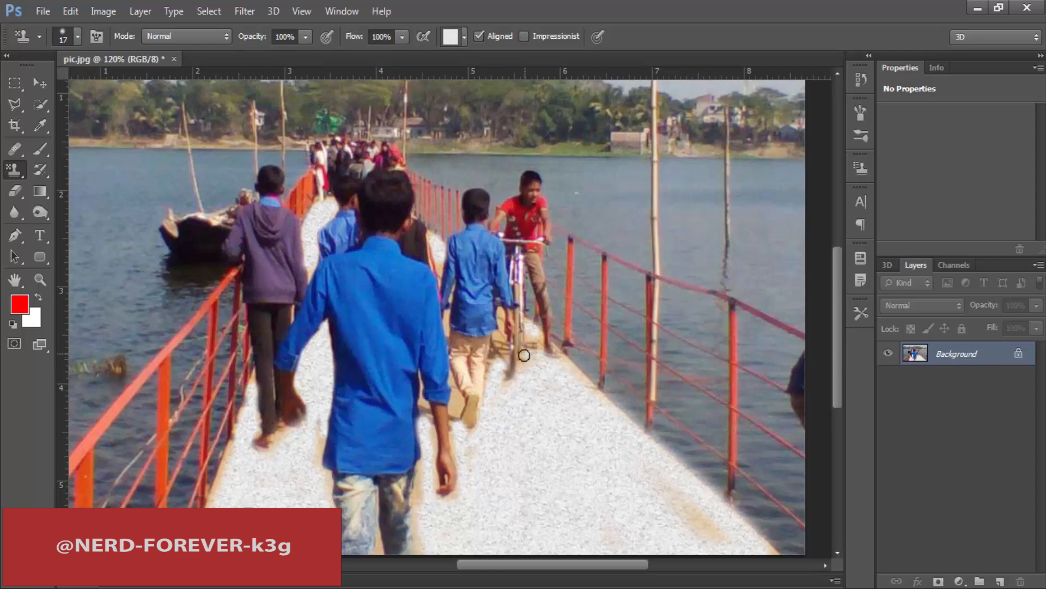
pyautogui.moveTo(504, 331); pyautogui.dragTo(497, 342)
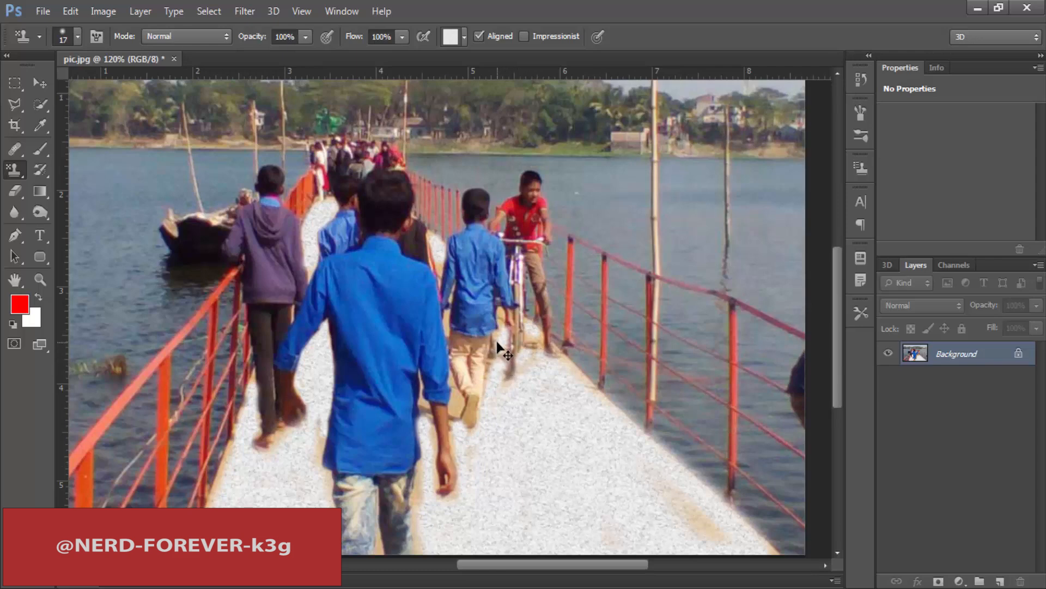
pyautogui.moveTo(458, 414); pyautogui.dragTo(457, 388)
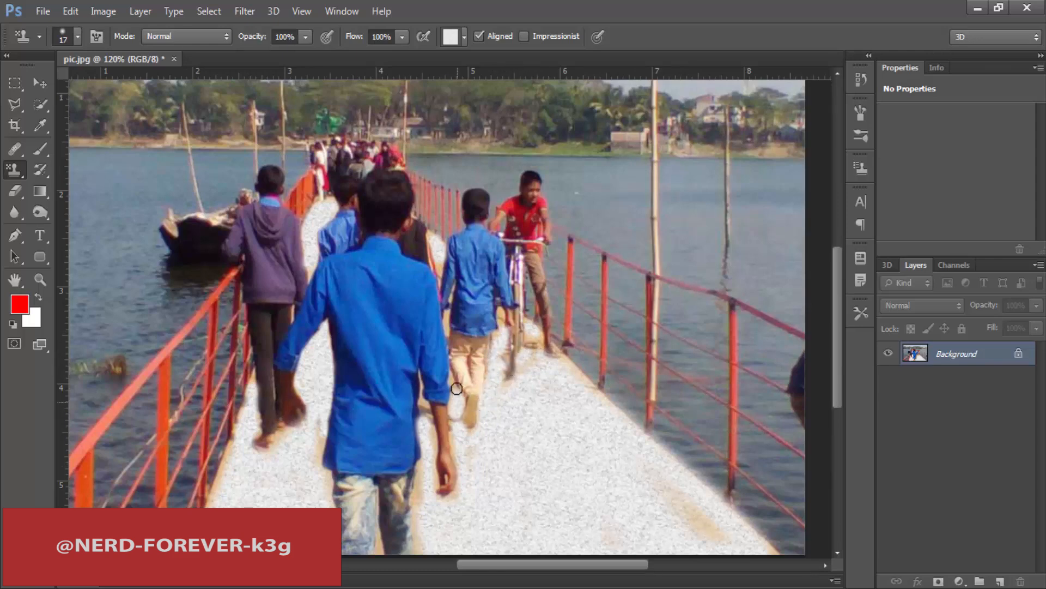
pyautogui.moveTo(590, 422); pyautogui.dragTo(560, 420)
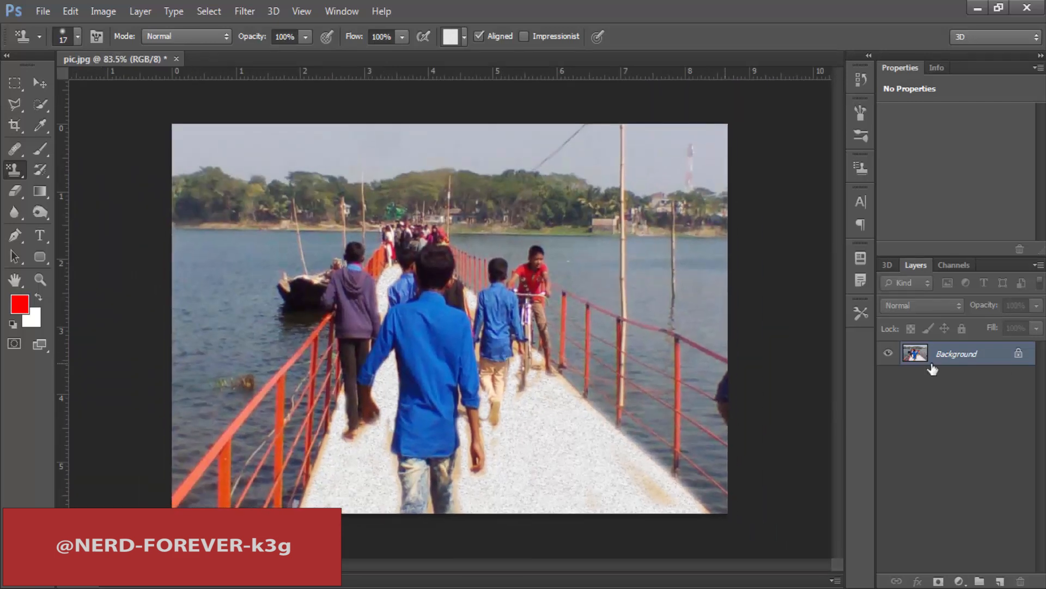
# Compare the original pic.jpg with the pattern-painted deck by switching between the first and last history states
pyautogui.click(864, 77)
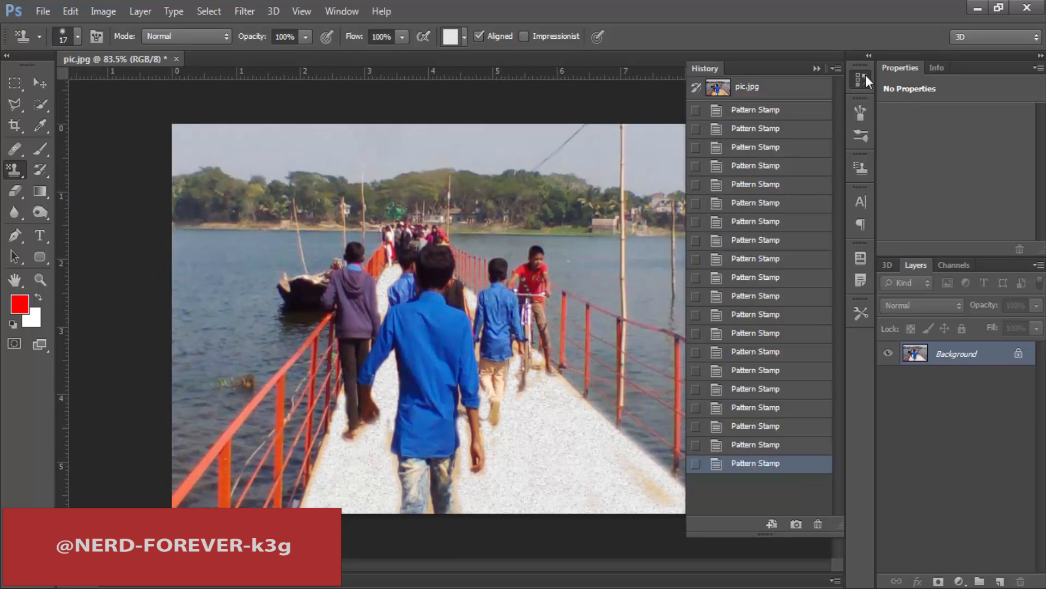
pyautogui.click(753, 90)
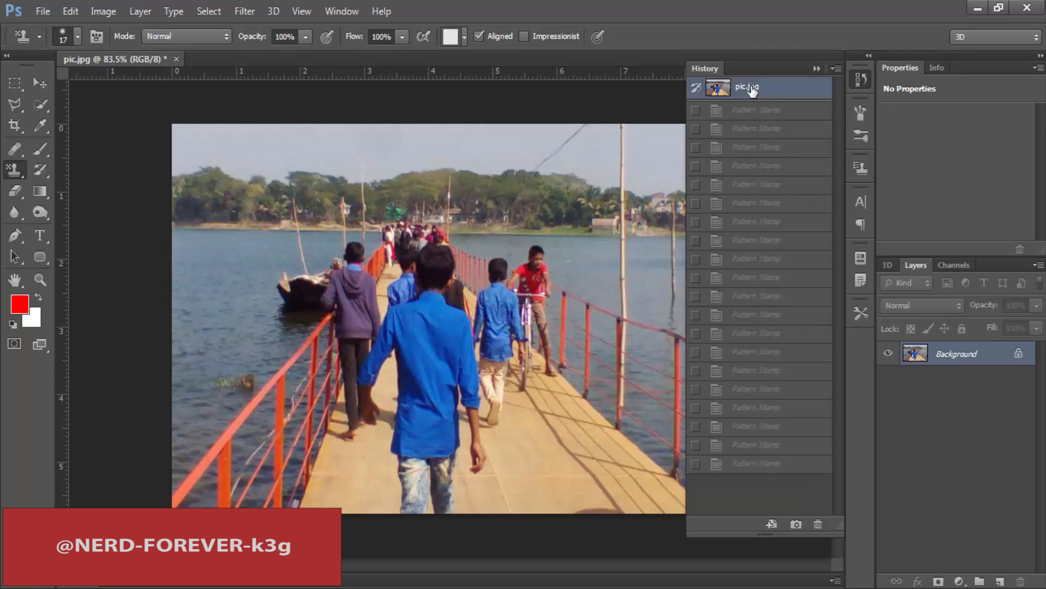
pyautogui.click(752, 464)
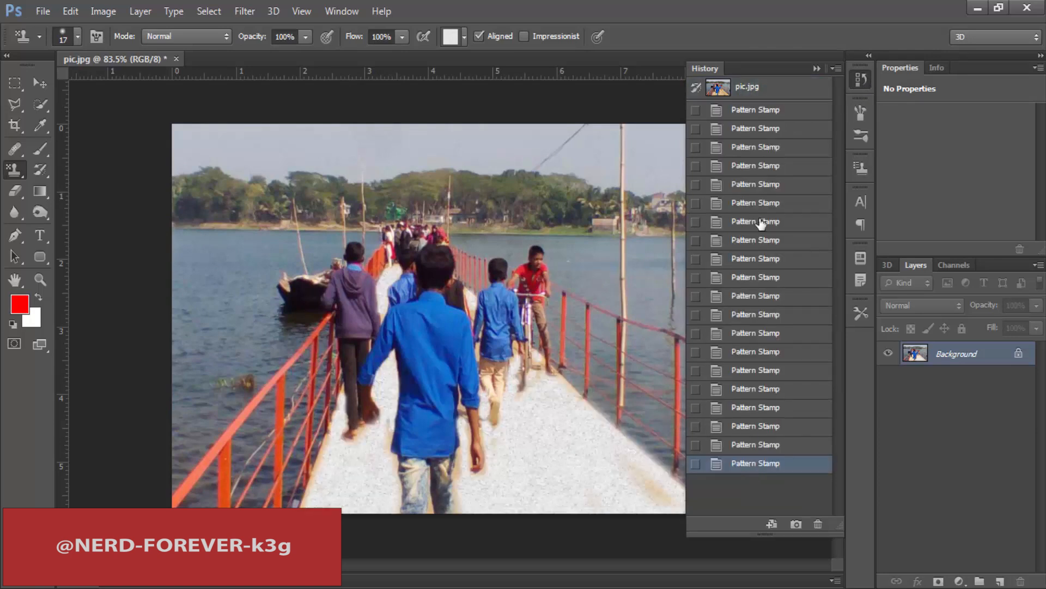
pyautogui.click(763, 91)
pyautogui.hotkey('ctrl', 'z')
pyautogui.hotkey('ctrl', 'z')
pyautogui.hotkey('ctrl', 'z')
pyautogui.click(763, 90)
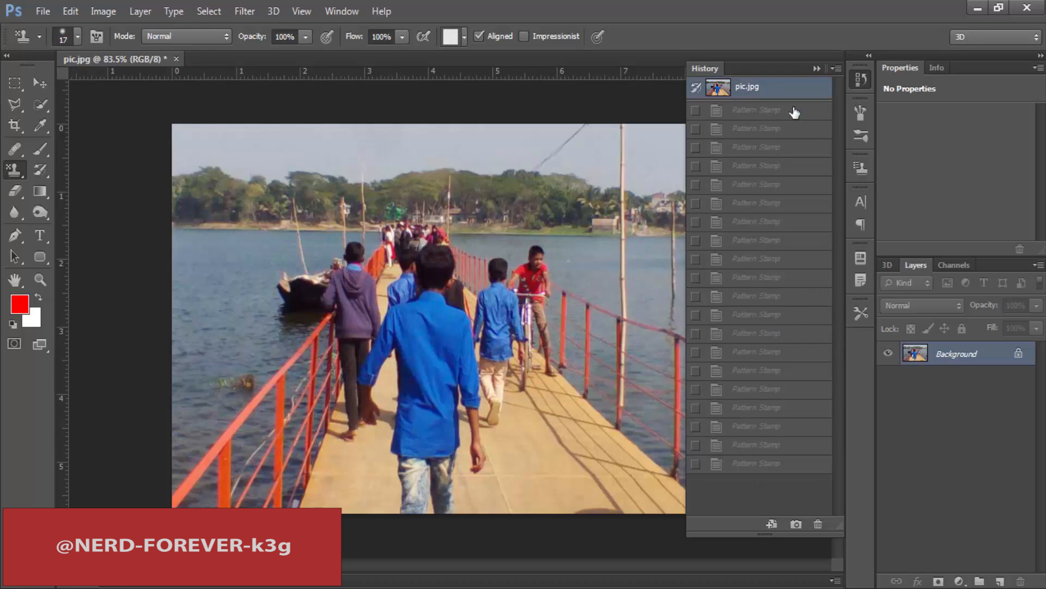
pyautogui.hotkey('ctrl', 'z')
pyautogui.click(862, 77)
# Choose the blue textured pattern for the Pattern Stamp, try a stroke across the blue shirts and undo it
pyautogui.keyDown('ctrl'); pyautogui.click(538, 418); pyautogui.keyUp('ctrl')
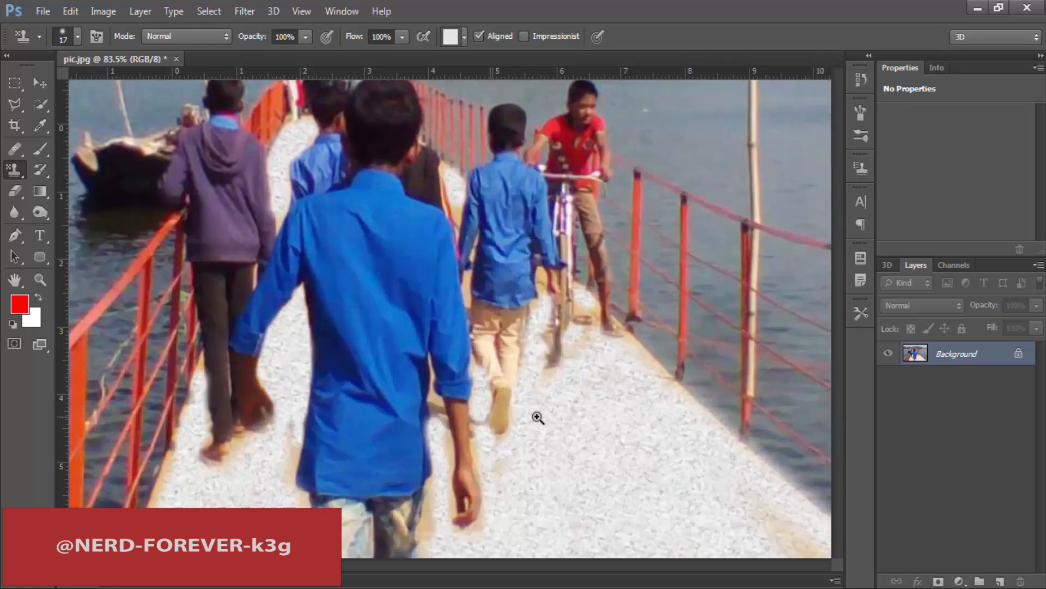
pyautogui.moveTo(538, 418); pyautogui.dragTo(514, 417)
pyautogui.moveTo(316, 401); pyautogui.dragTo(356, 404)
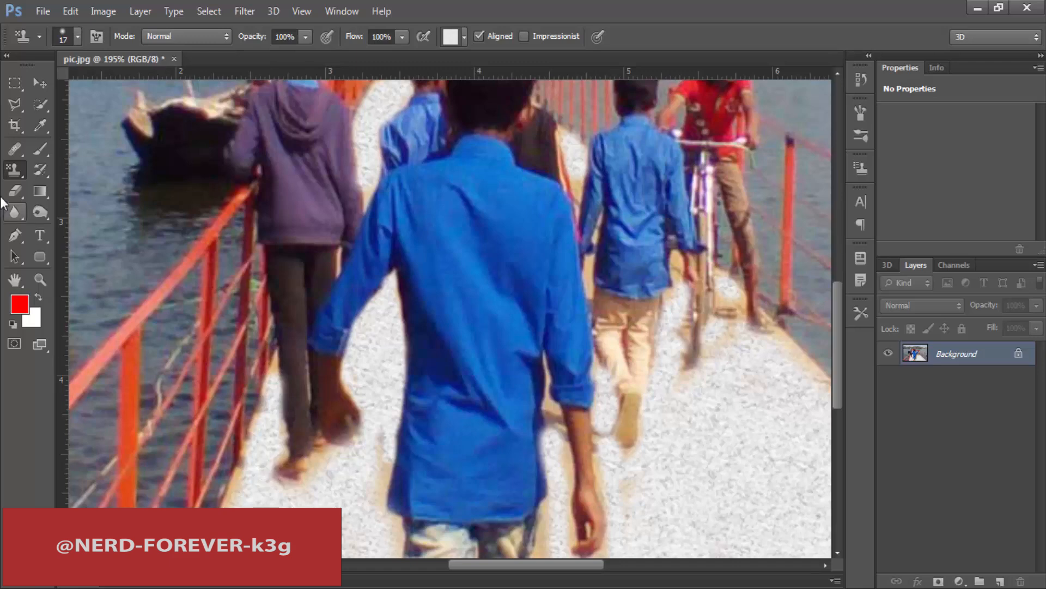
pyautogui.rightClick(17, 172)
pyautogui.click(90, 183)
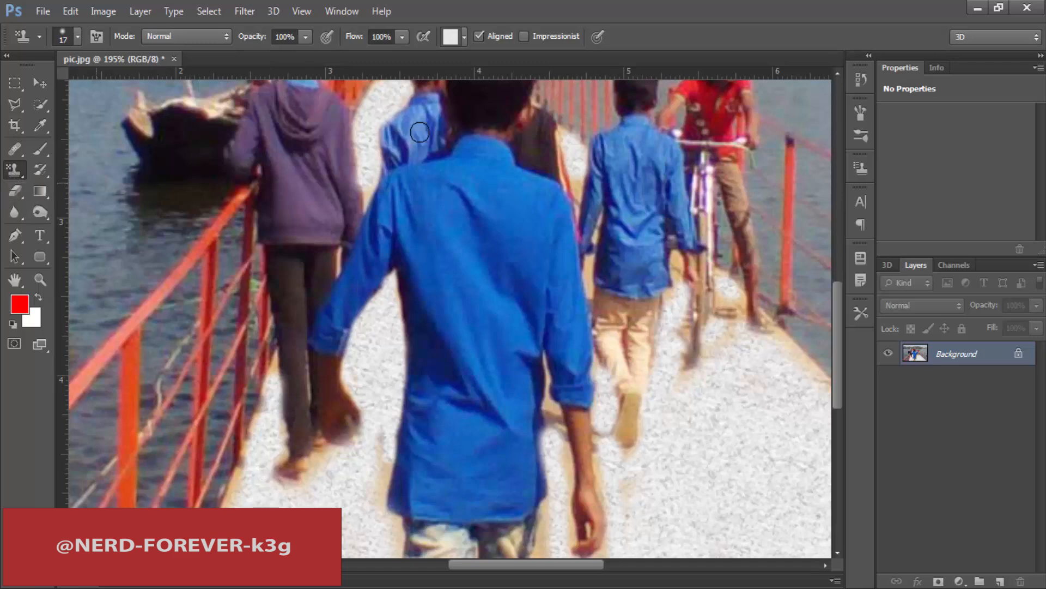
pyautogui.click(464, 37)
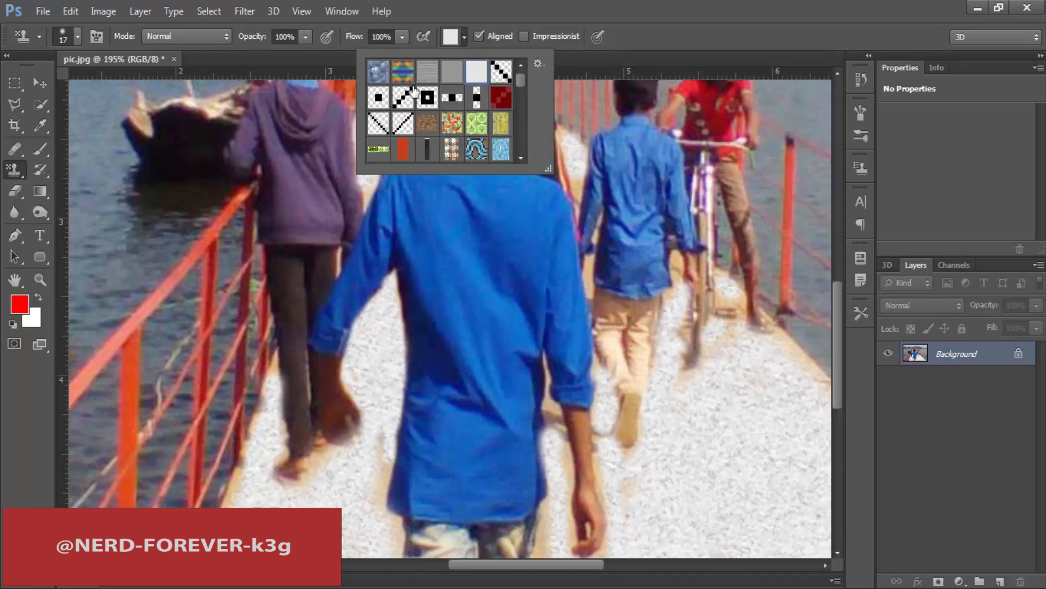
pyautogui.click(403, 70)
pyautogui.click(378, 71)
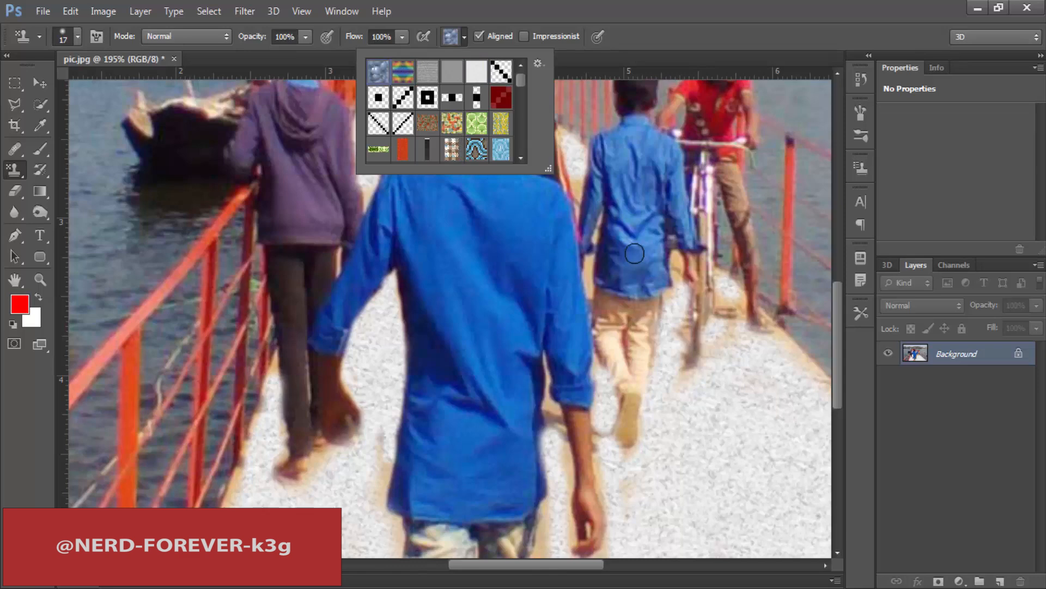
pyautogui.moveTo(464, 374); pyautogui.dragTo(679, 256)
pyautogui.hotkey('ctrl', 'z')
# Lower the Pattern Stamp's opacity to 54% and flow to 34%, and paint the blue pattern over the front man's shirt
pyautogui.click(305, 36)
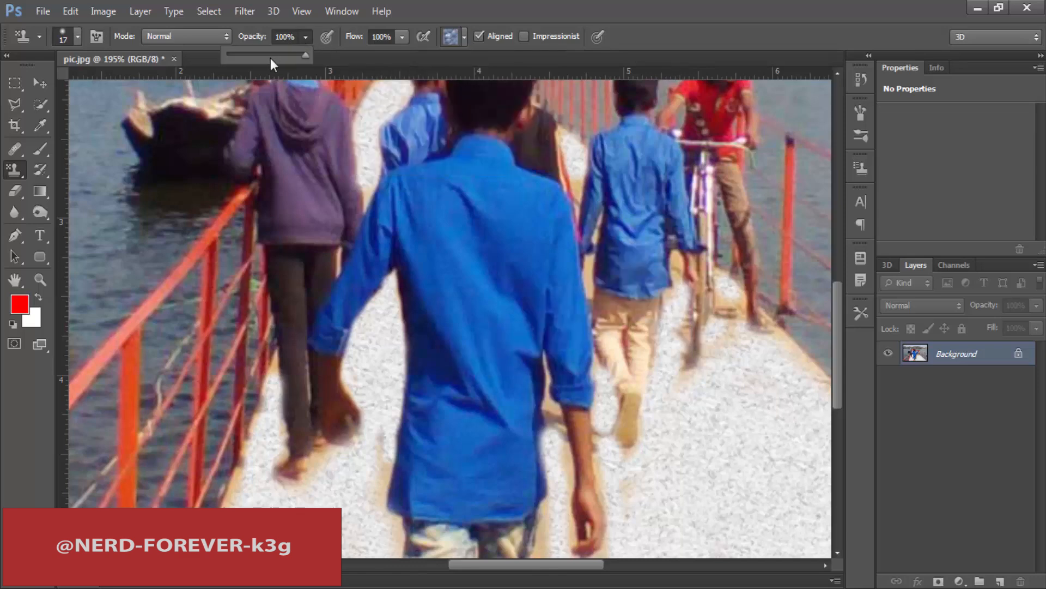
pyautogui.click(402, 37)
pyautogui.moveTo(404, 55); pyautogui.dragTo(350, 55)
pyautogui.moveTo(361, 240)
pyautogui.mouseDown()
pyautogui.moveTo(299, 367)
pyautogui.moveTo(518, 267)
pyautogui.moveTo(581, 191)
pyautogui.mouseUp()
pyautogui.hotkey('ctrl', 'z')
pyautogui.moveTo(468, 166)
pyautogui.mouseDown()
pyautogui.moveTo(468, 414)
pyautogui.moveTo(488, 436)
pyautogui.moveTo(514, 314)
pyautogui.moveTo(451, 343)
pyautogui.moveTo(442, 457)
pyautogui.mouseUp()
# Undo the blue pattern strokes on the shirts
pyautogui.hotkey('ctrl', 'alt', 'z')
pyautogui.hotkey('ctrl', 'alt', 'z')
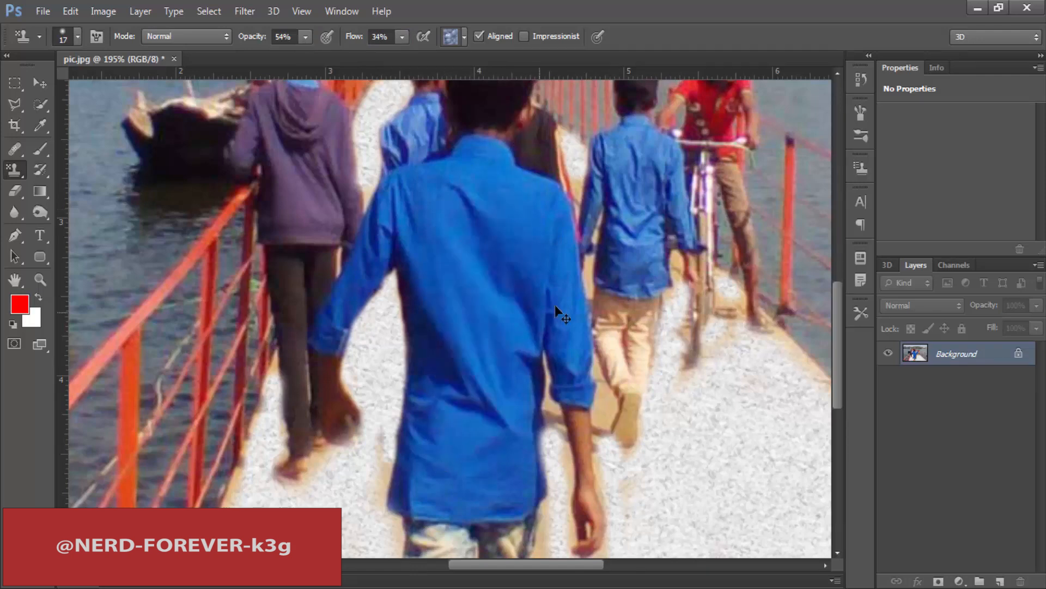
pyautogui.moveTo(656, 273); pyautogui.dragTo(599, 266)
pyautogui.scroll(-3, 600, 265)
pyautogui.hotkey('ctrl', 'z')
pyautogui.hotkey('ctrl', 'z')
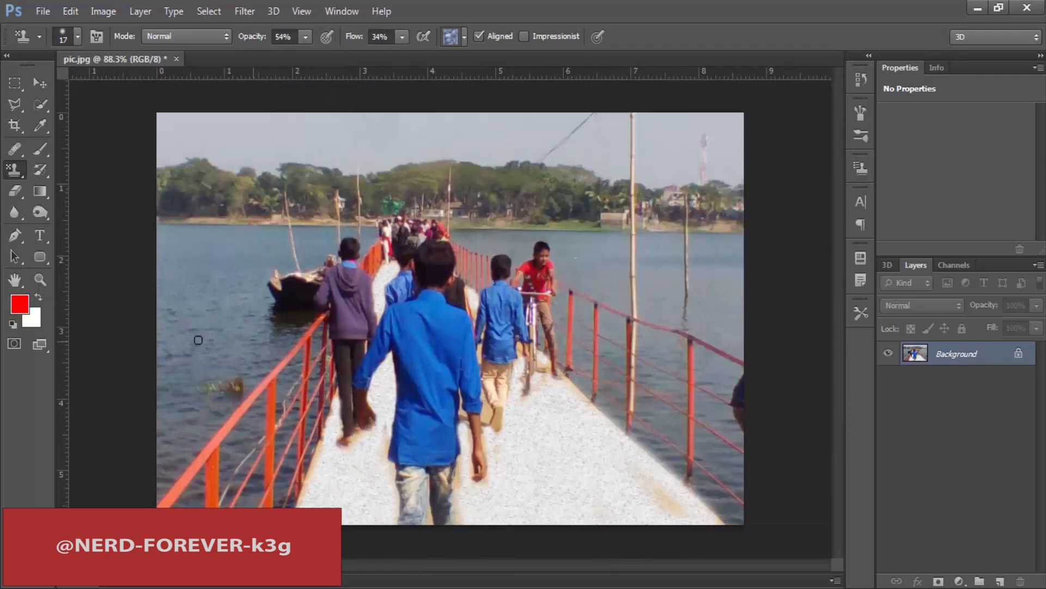
# Activate the History Brush tool for the bridge photo
pyautogui.rightClick(14, 169)
pyautogui.click(38, 169)
pyautogui.rightClick(37, 169)
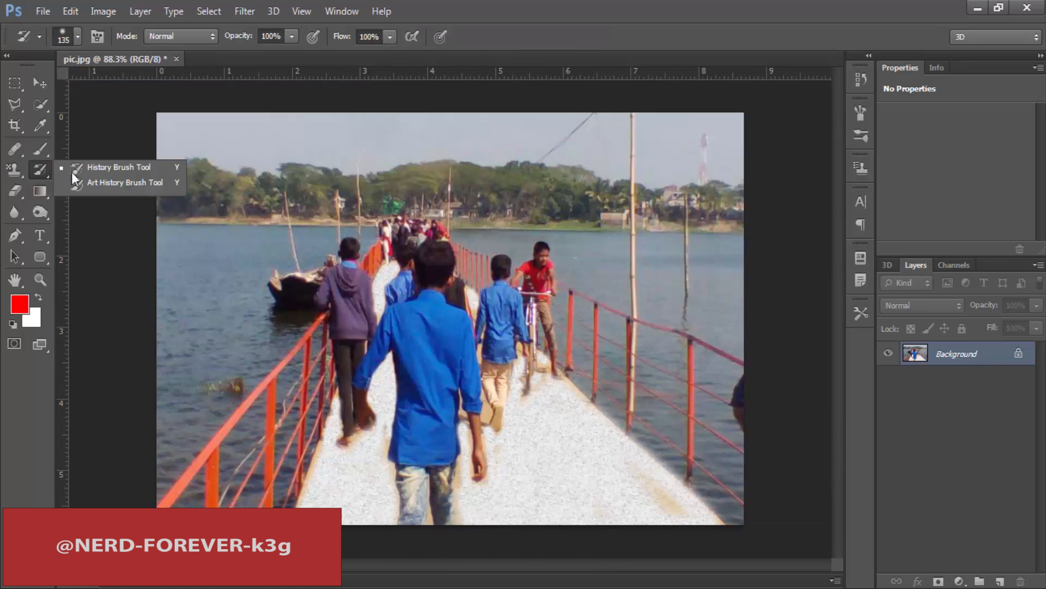
pyautogui.click(115, 168)
pyautogui.scroll(2, 441, 357)
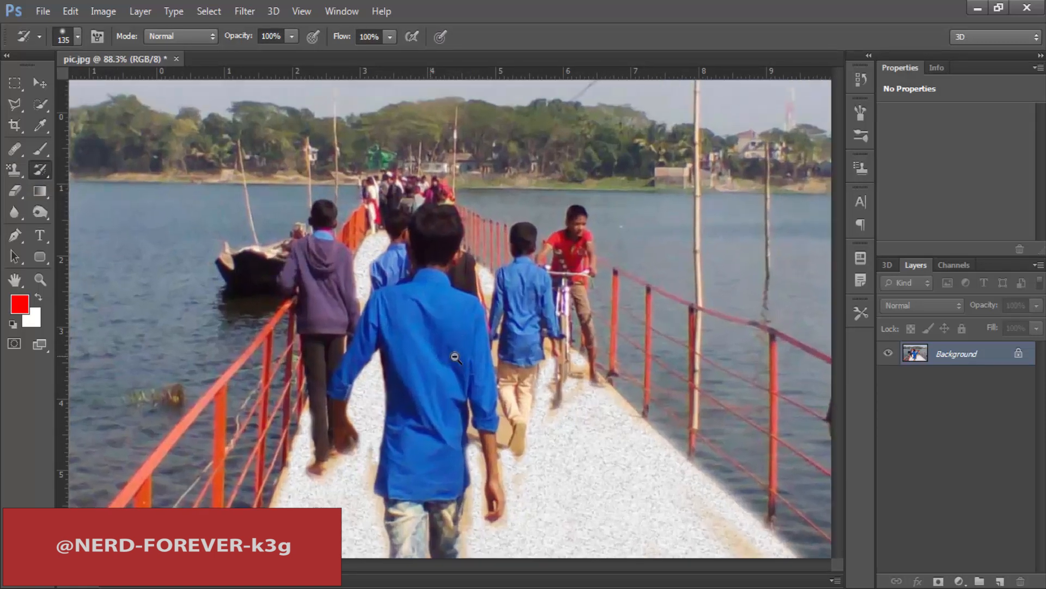
# Step back and forth through the history states between the original pic.jpg and the latest Pattern Stamp stroke, ending on the latest
pyautogui.click(862, 80)
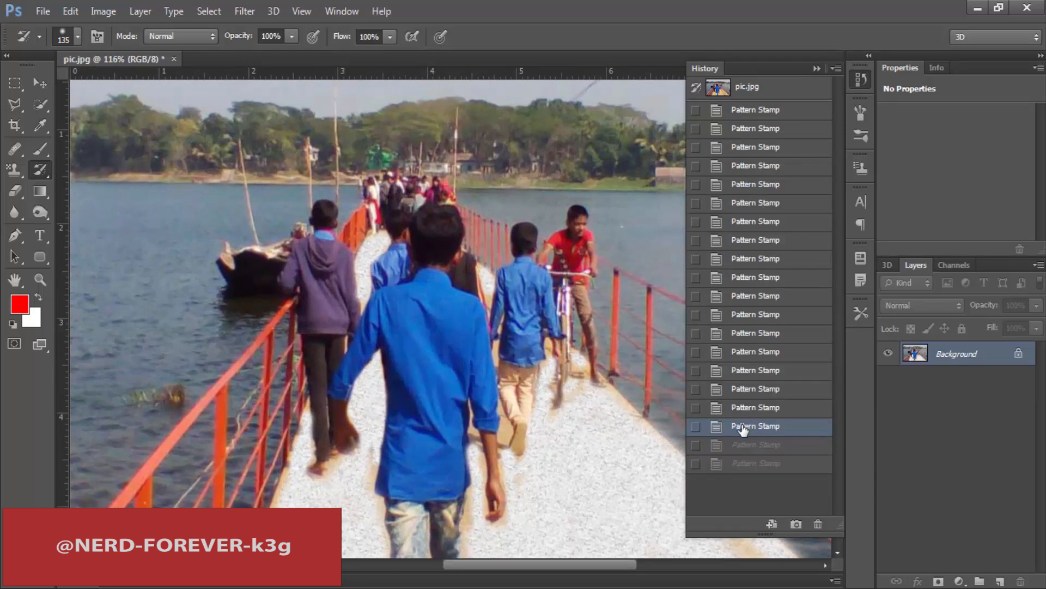
pyautogui.click(763, 258)
pyautogui.click(744, 128)
pyautogui.click(742, 90)
pyautogui.click(748, 167)
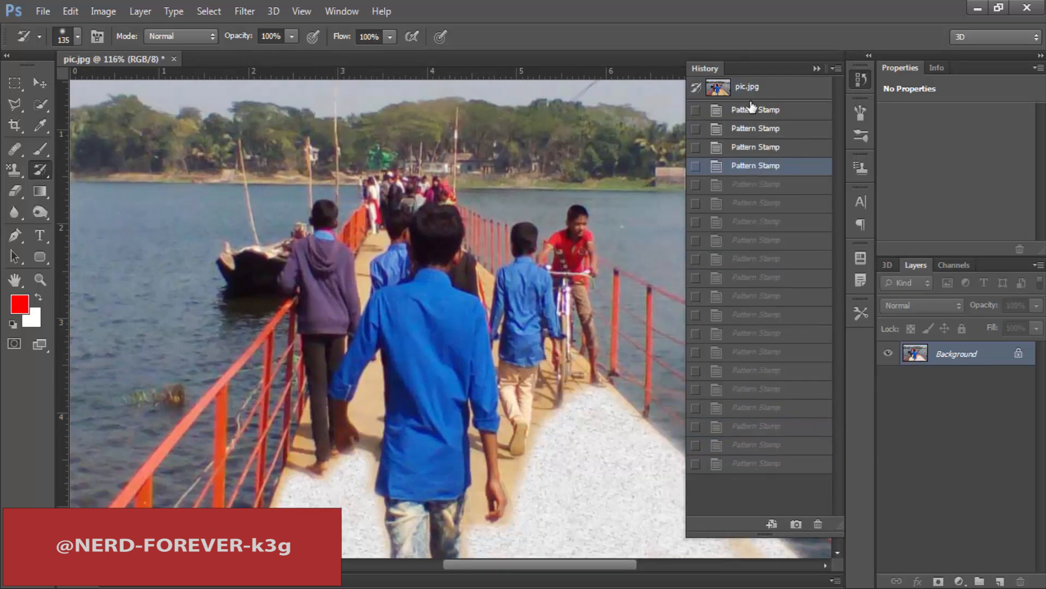
pyautogui.click(754, 239)
pyautogui.click(754, 333)
pyautogui.click(756, 426)
pyautogui.click(756, 463)
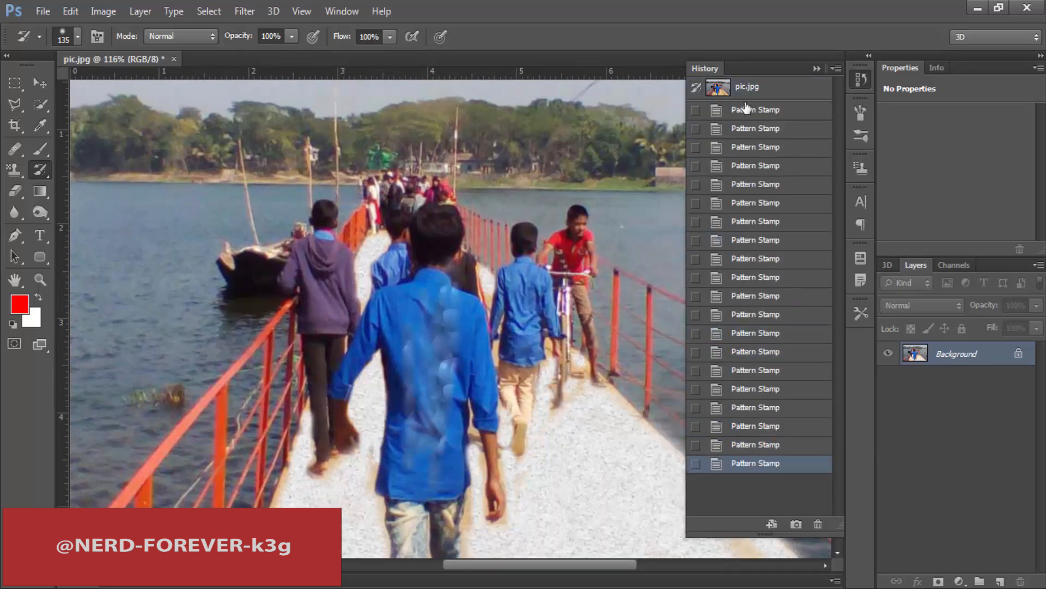
pyautogui.click(744, 90)
pyautogui.click(743, 221)
pyautogui.click(747, 129)
pyautogui.click(747, 92)
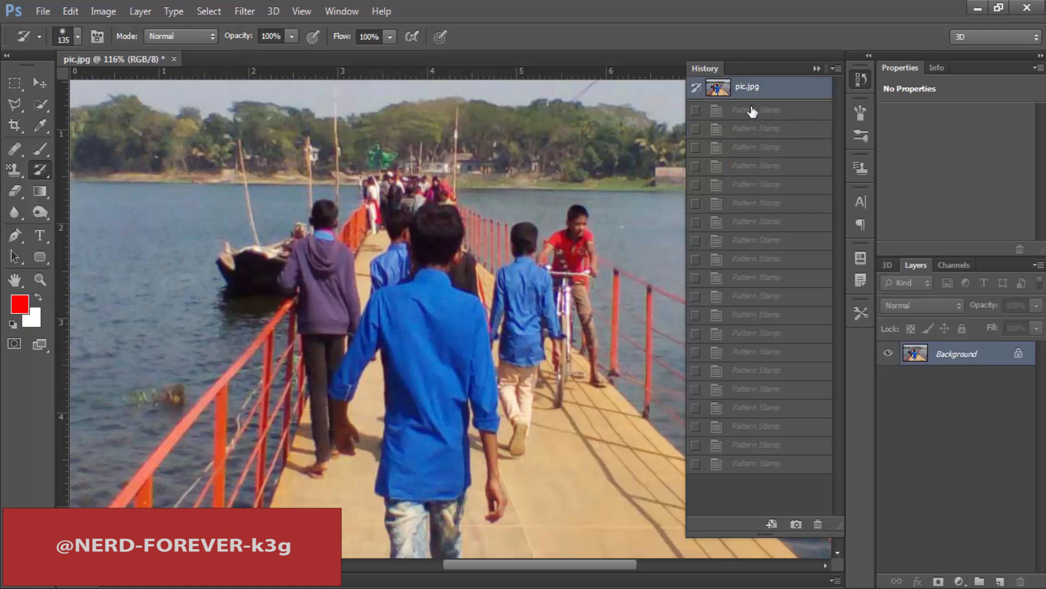
pyautogui.click(752, 110)
pyautogui.click(761, 222)
pyautogui.click(755, 389)
pyautogui.click(729, 464)
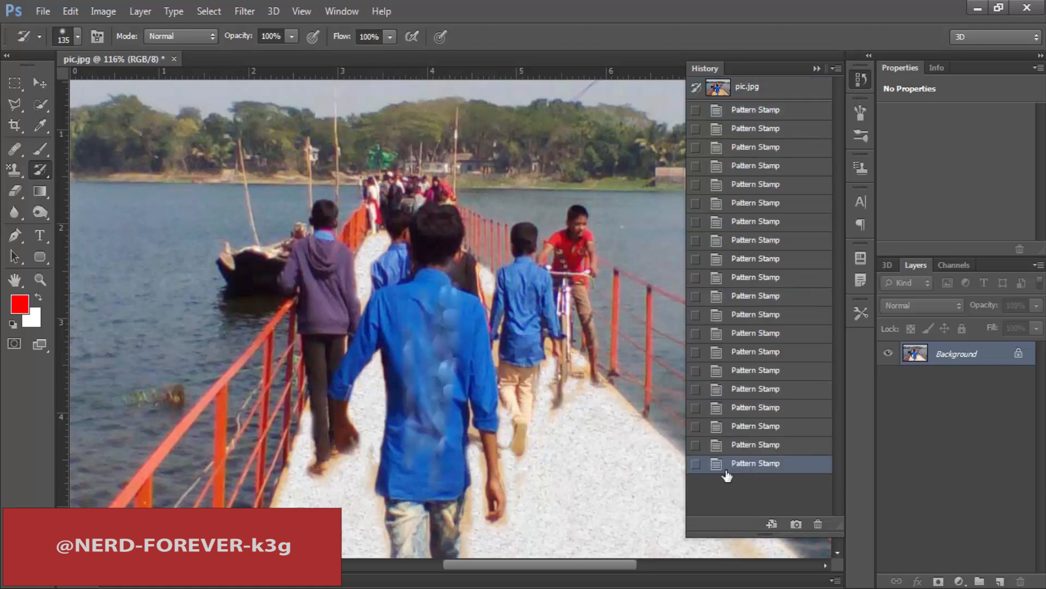
# Select the History Brush tool and set its brush size to 76 px
pyautogui.click(44, 166)
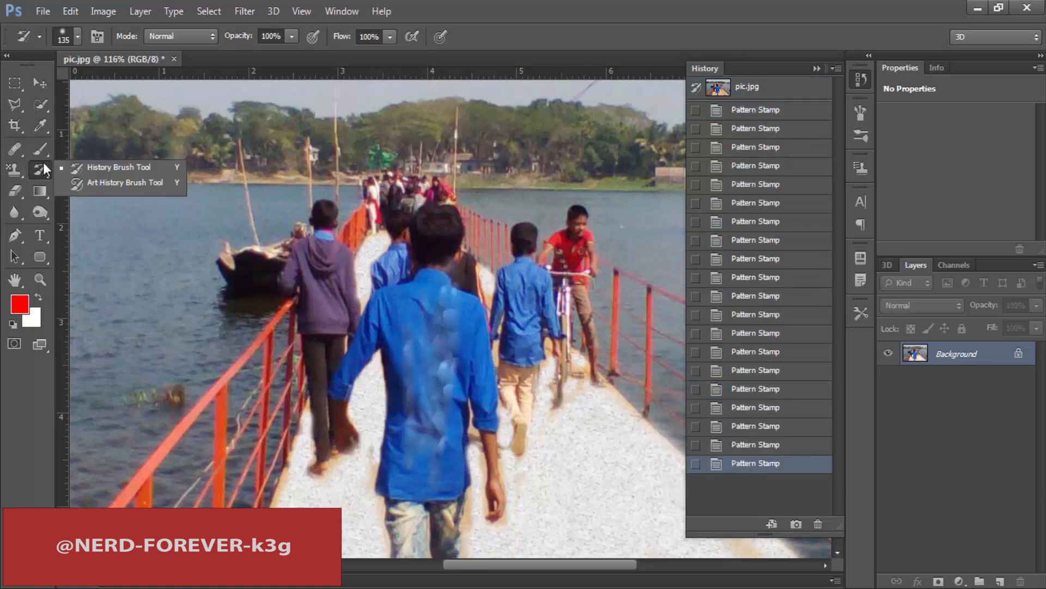
pyautogui.click(130, 167)
pyautogui.click(860, 79)
pyautogui.rightClick(578, 247)
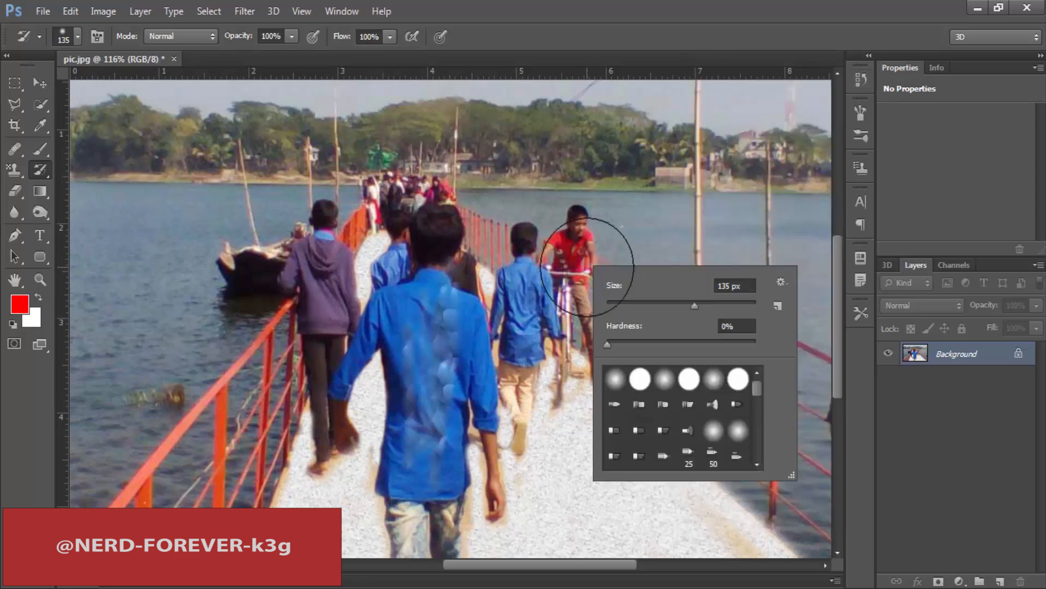
pyautogui.moveTo(659, 303); pyautogui.dragTo(639, 305)
# Compare the original pic.jpg with the earliest and latest Pattern Stamp history states, ending on the latest
pyautogui.click(855, 84)
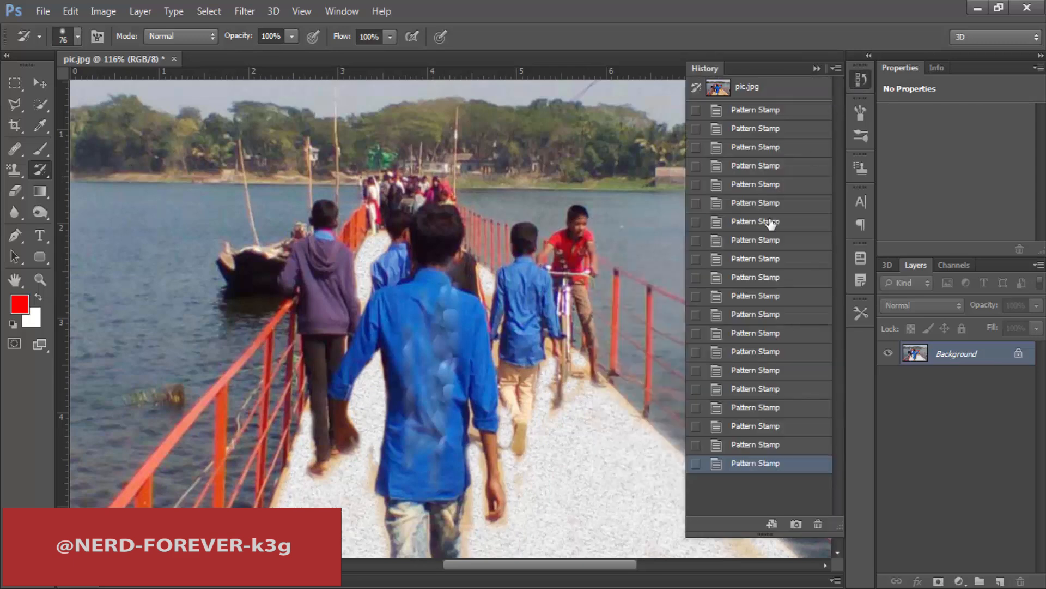
pyautogui.click(866, 82)
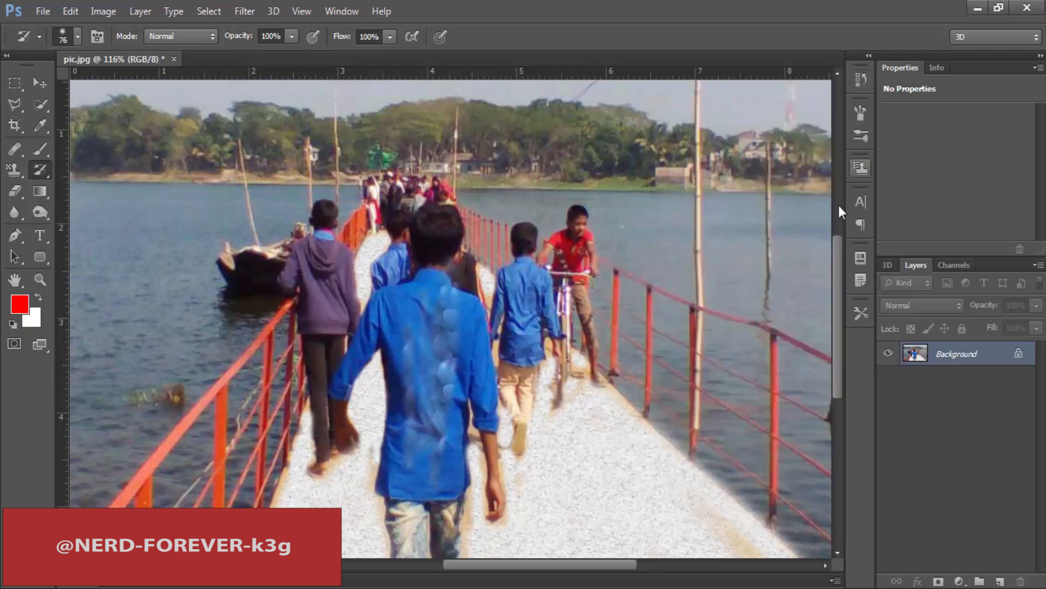
pyautogui.click(866, 76)
pyautogui.click(744, 112)
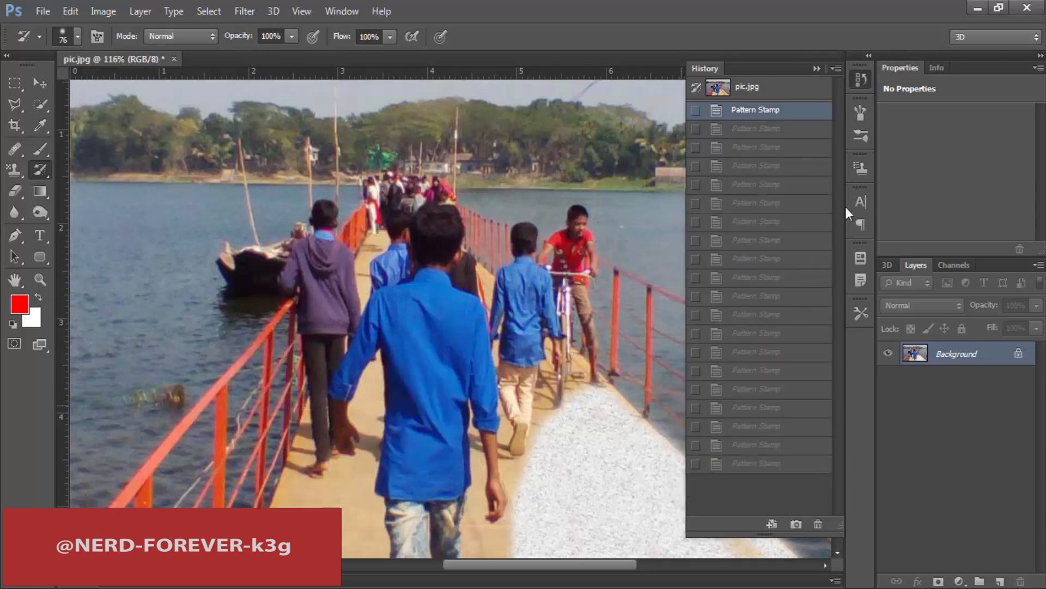
pyautogui.click(865, 82)
pyautogui.scroll(-3, 665, 373)
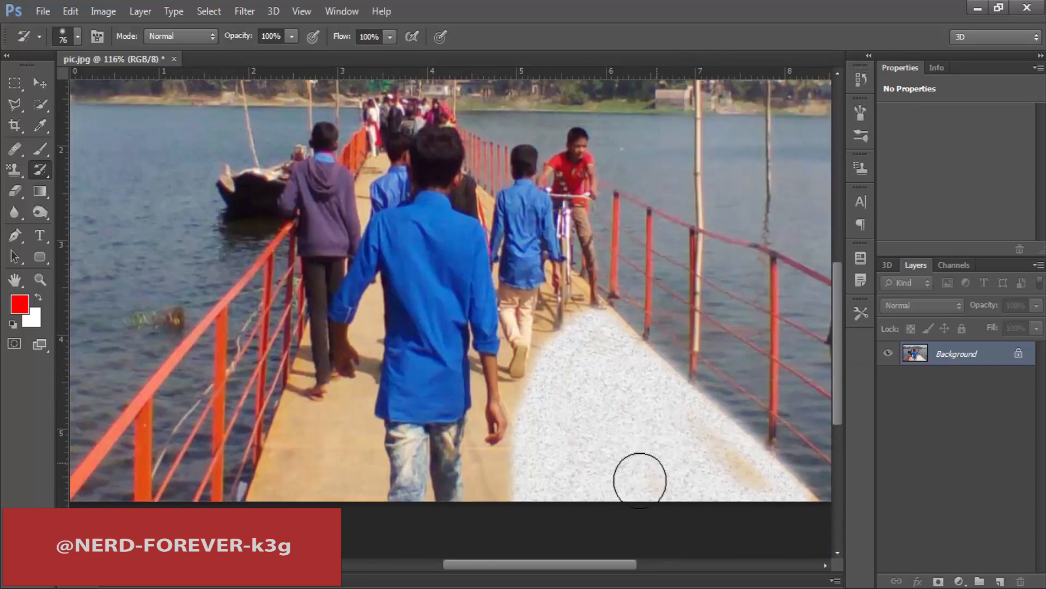
pyautogui.click(860, 79)
pyautogui.click(751, 86)
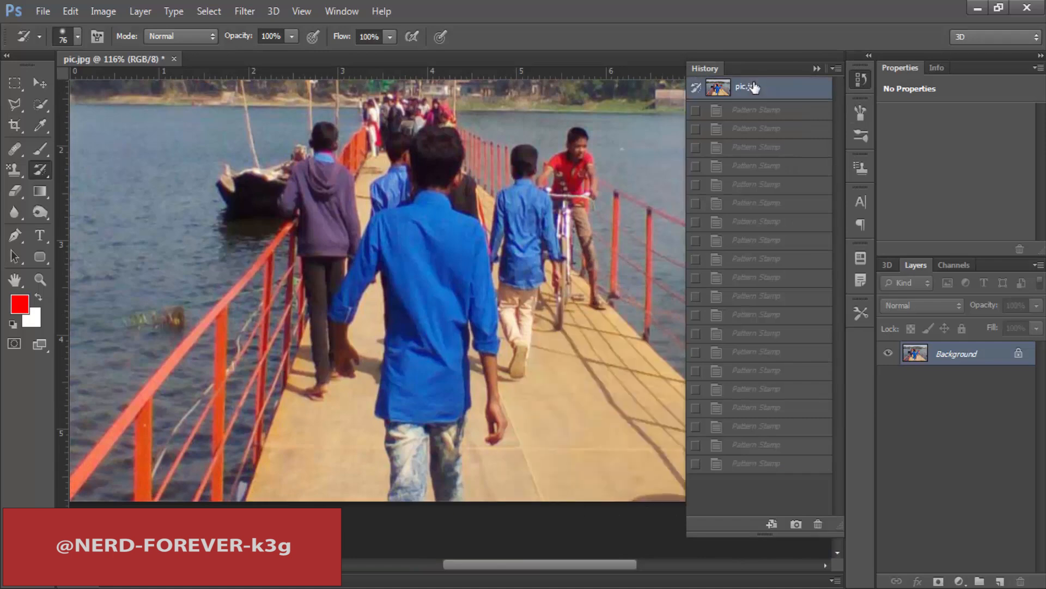
pyautogui.click(760, 112)
pyautogui.click(865, 77)
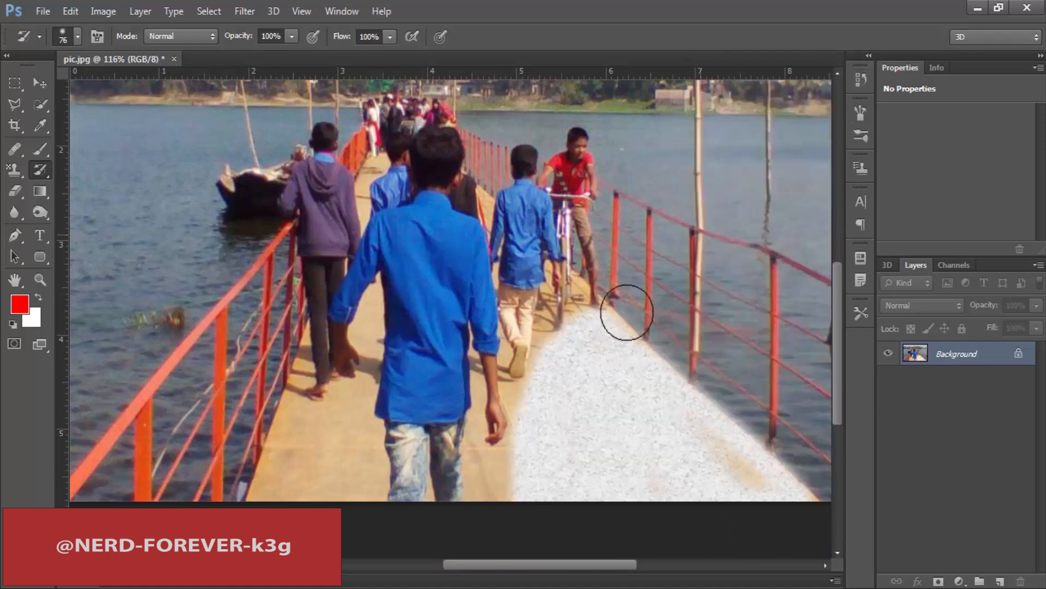
pyautogui.click(861, 80)
pyautogui.click(742, 463)
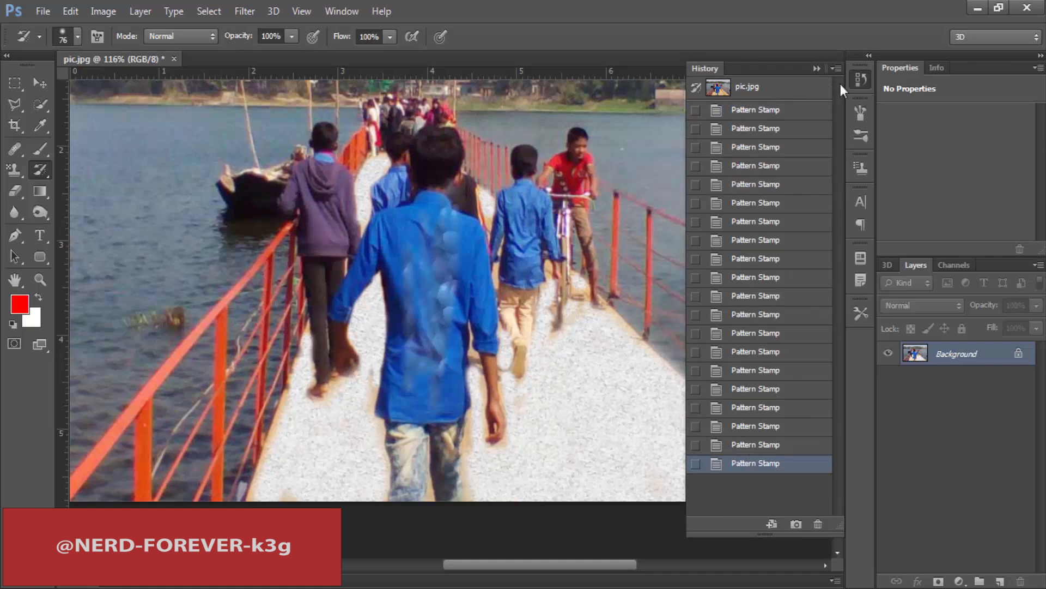
pyautogui.click(860, 79)
# Step backward through the Pattern Stamp strokes until only the earliest pattern patch remains on the right half of the bridge deck
pyautogui.hotkey('ctrl', 'alt', 'z')
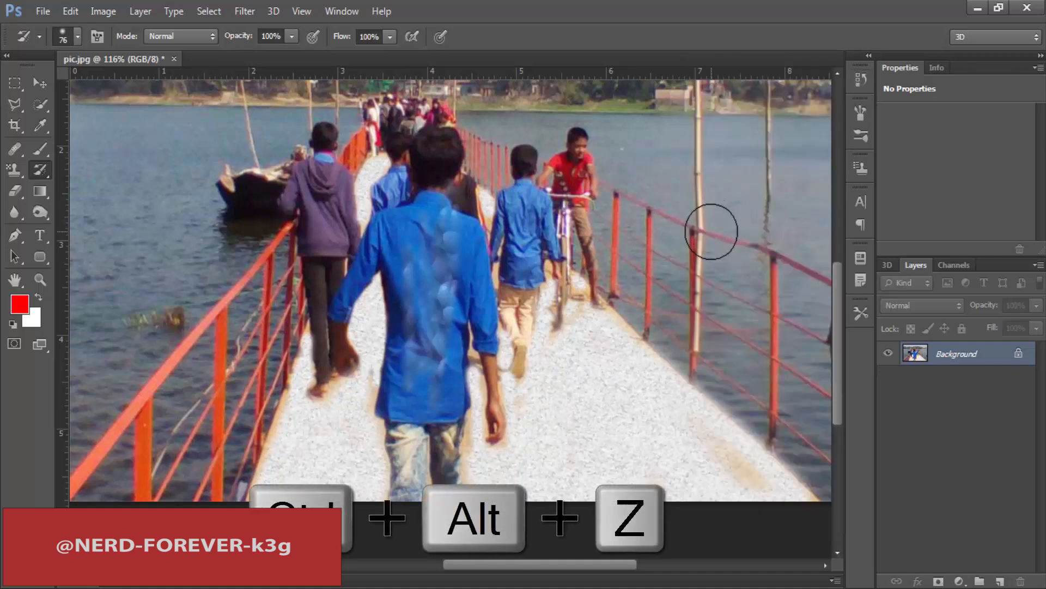
pyautogui.hotkey('ctrl', 'alt', 'z')
pyautogui.hotkey('ctrl', 'alt', 'z')
pyautogui.hotkey('ctrl', 'alt', 'z')
pyautogui.hotkey('ctrl', 'alt', 'z')
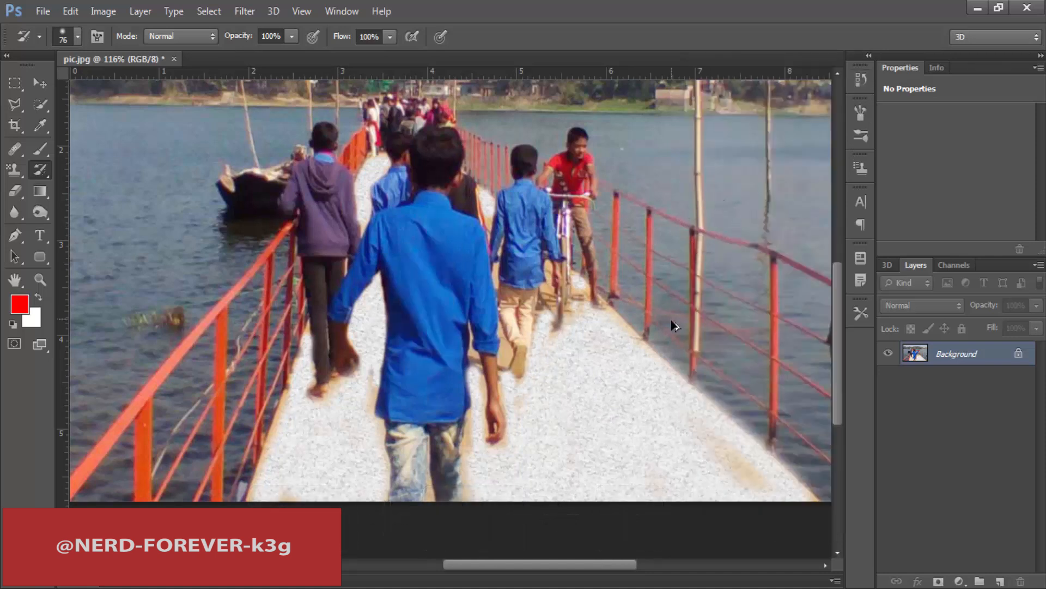
pyautogui.hotkey('ctrl', 'alt', 'z')
pyautogui.hotkey('ctrl', 'alt', 'z')
pyautogui.hotkey('ctrl', 'alt', 'z')
pyautogui.hotkey('ctrl', 'alt', 'z')
pyautogui.hotkey('ctrl', 'alt', 'z')
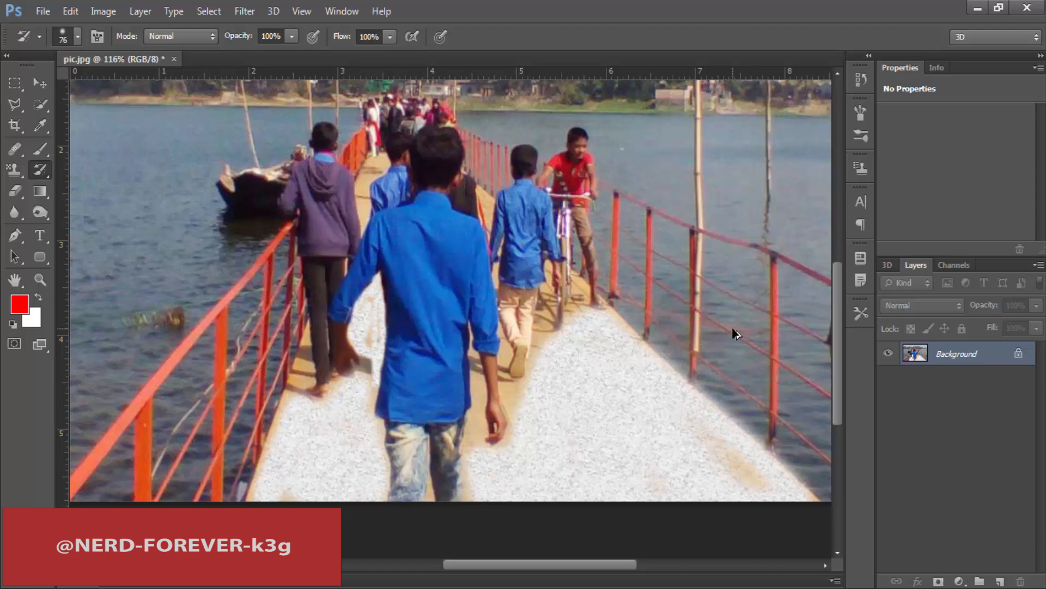
pyautogui.hotkey('ctrl', 'alt', 'z')
pyautogui.hotkey('ctrl', 'alt', 'z')
pyautogui.hotkey('ctrl', 'alt', 'z')
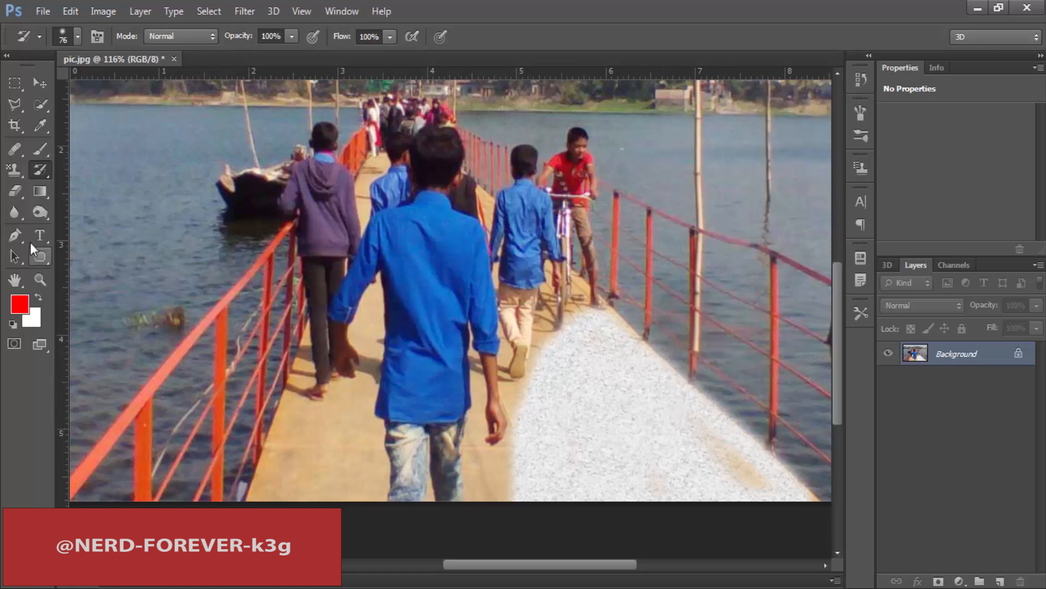
# Paint with the History Brush over the remaining white pattern to restore the original bridge deck
pyautogui.rightClick(39, 169)
pyautogui.click(101, 166)
pyautogui.moveTo(614, 326)
pyautogui.mouseDown()
pyautogui.moveTo(579, 335)
pyautogui.moveTo(575, 314)
pyautogui.moveTo(508, 464)
pyautogui.moveTo(534, 379)
pyautogui.moveTo(504, 520)
pyautogui.moveTo(558, 366)
pyautogui.moveTo(518, 515)
pyautogui.moveTo(568, 453)
pyautogui.moveTo(579, 368)
pyautogui.moveTo(578, 444)
pyautogui.moveTo(583, 422)
pyautogui.moveTo(643, 387)
pyautogui.moveTo(621, 368)
pyautogui.moveTo(615, 337)
pyautogui.moveTo(622, 358)
pyautogui.moveTo(600, 369)
pyautogui.moveTo(616, 401)
pyautogui.moveTo(641, 361)
pyautogui.moveTo(632, 402)
pyautogui.moveTo(640, 423)
pyautogui.moveTo(657, 378)
pyautogui.mouseUp()
pyautogui.moveTo(676, 389)
pyautogui.mouseDown()
pyautogui.moveTo(702, 413)
pyautogui.moveTo(694, 395)
pyautogui.moveTo(720, 403)
pyautogui.moveTo(801, 488)
pyautogui.moveTo(780, 488)
pyautogui.moveTo(783, 521)
pyautogui.moveTo(571, 467)
pyautogui.mouseUp()
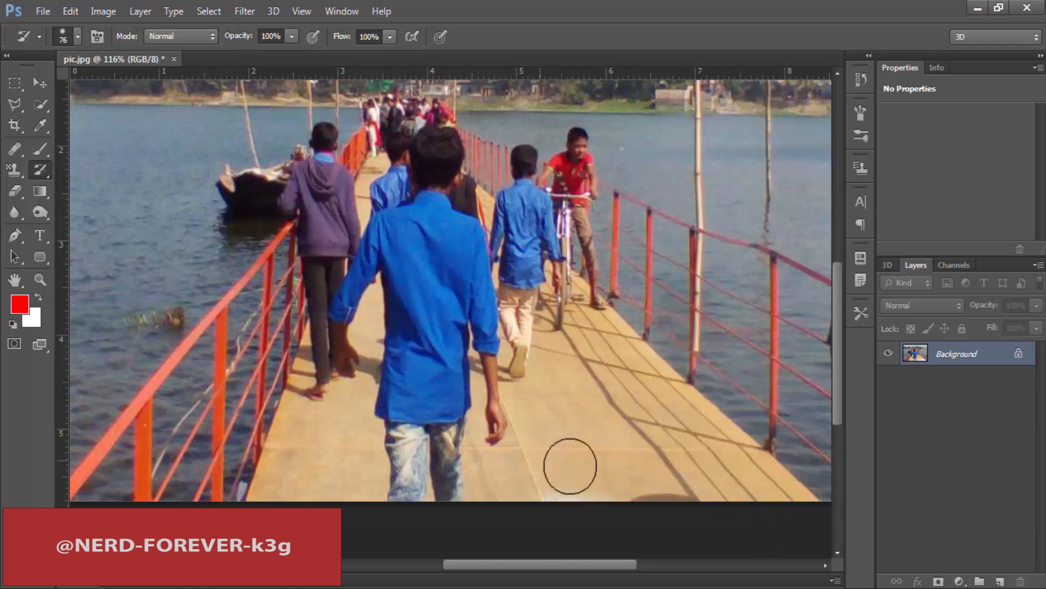
# Clone the front man's head and the nearby crowd over the boy in blue beside the bicycle with the Clone Stamp
pyautogui.scroll(1, 505, 306)
pyautogui.scroll(6, 505, 307)
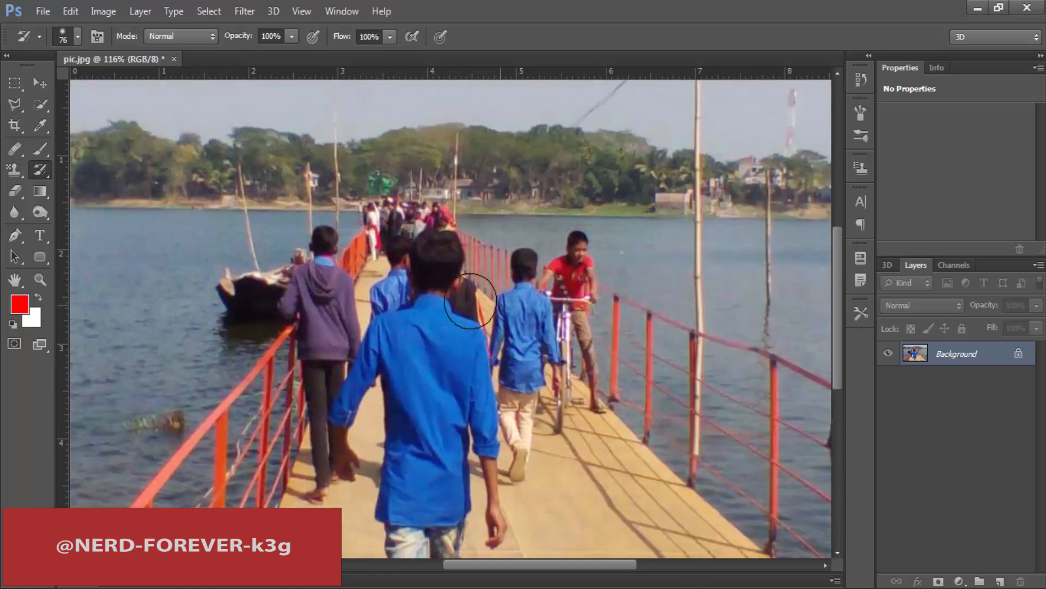
pyautogui.click(15, 169)
pyautogui.click(71, 169)
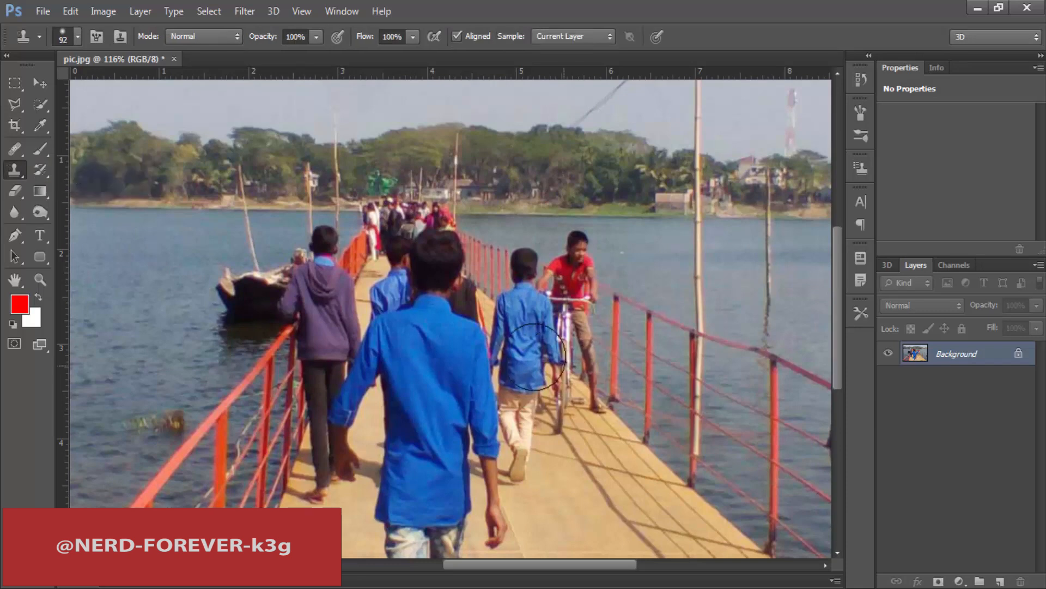
pyautogui.moveTo(502, 267)
pyautogui.mouseDown()
pyautogui.moveTo(525, 253)
pyautogui.moveTo(523, 267)
pyautogui.mouseUp()
pyautogui.moveTo(551, 329)
pyautogui.mouseDown()
pyautogui.moveTo(594, 333)
pyautogui.moveTo(535, 385)
pyautogui.mouseUp()
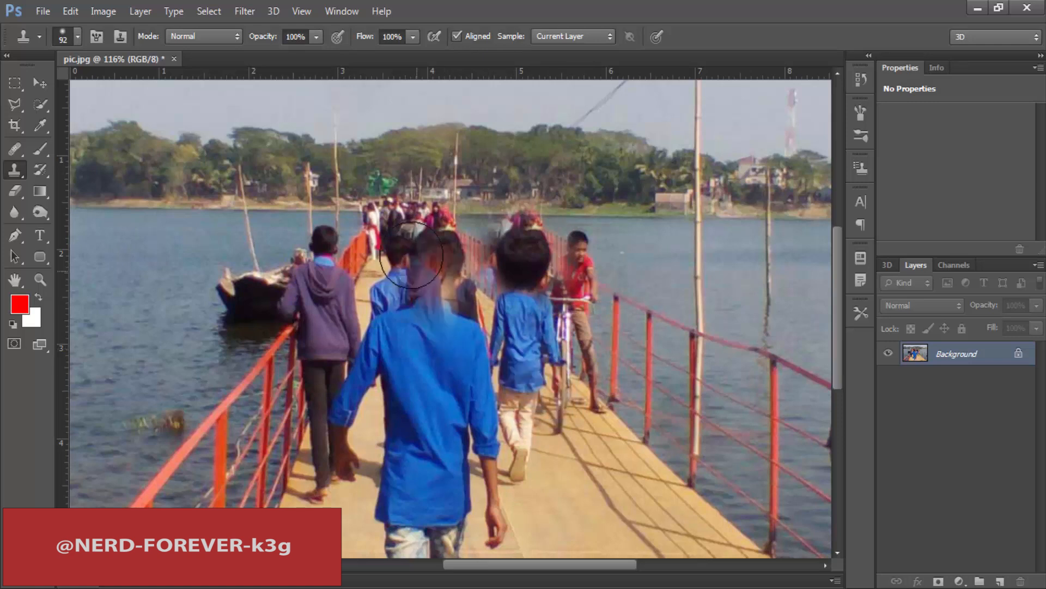
# Clone further sampled parts of the people and background over the left walker, the sky, the cyclist and the water on the right
pyautogui.keyDown('alt'); pyautogui.click(438, 255); pyautogui.keyUp('alt')
pyautogui.moveTo(332, 212)
pyautogui.mouseDown()
pyautogui.moveTo(239, 356)
pyautogui.moveTo(227, 289)
pyautogui.moveTo(259, 288)
pyautogui.mouseUp()
pyautogui.keyDown('alt'); pyautogui.click(448, 249); pyautogui.keyUp('alt')
pyautogui.moveTo(265, 109)
pyautogui.mouseDown()
pyautogui.moveTo(407, 84)
pyautogui.moveTo(428, 112)
pyautogui.mouseUp()
pyautogui.keyDown('alt'); pyautogui.click(461, 243); pyautogui.keyUp('alt')
pyautogui.moveTo(570, 179)
pyautogui.mouseDown()
pyautogui.moveTo(671, 199)
pyautogui.moveTo(686, 220)
pyautogui.mouseUp()
pyautogui.moveTo(690, 382)
pyautogui.mouseDown()
pyautogui.moveTo(697, 310)
pyautogui.moveTo(602, 381)
pyautogui.mouseUp()
pyautogui.keyDown('alt'); pyautogui.click(671, 211); pyautogui.keyUp('alt')
pyautogui.moveTo(510, 195)
pyautogui.mouseDown()
pyautogui.moveTo(580, 263)
pyautogui.moveTo(499, 163)
pyautogui.moveTo(582, 276)
pyautogui.moveTo(530, 256)
pyautogui.mouseUp()
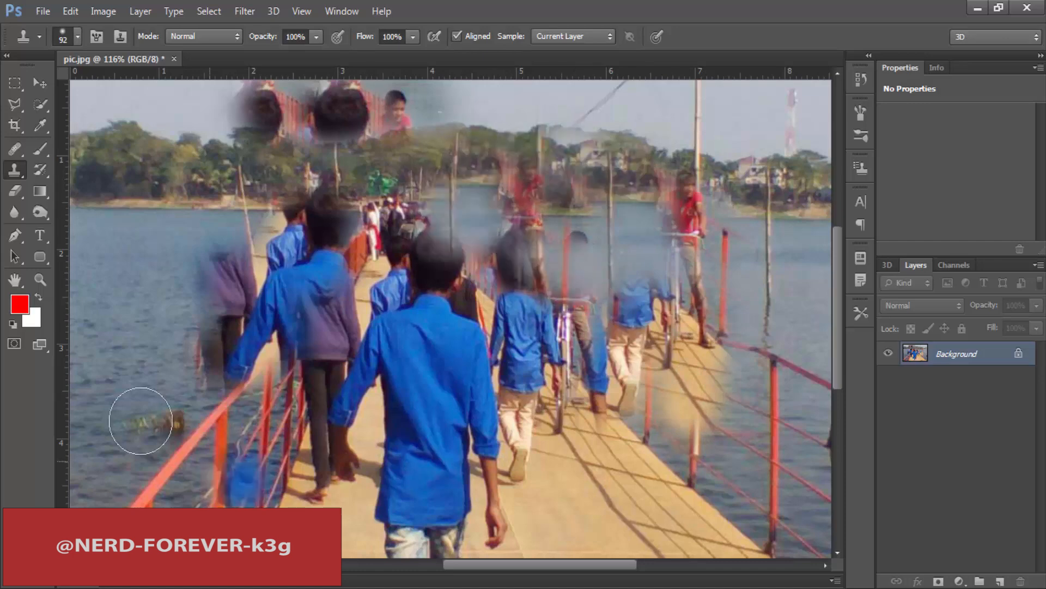
# Compare the original pic.jpg with the earliest and latest Clone Stamp history states, ending on the latest
pyautogui.click(859, 78)
pyautogui.click(800, 112)
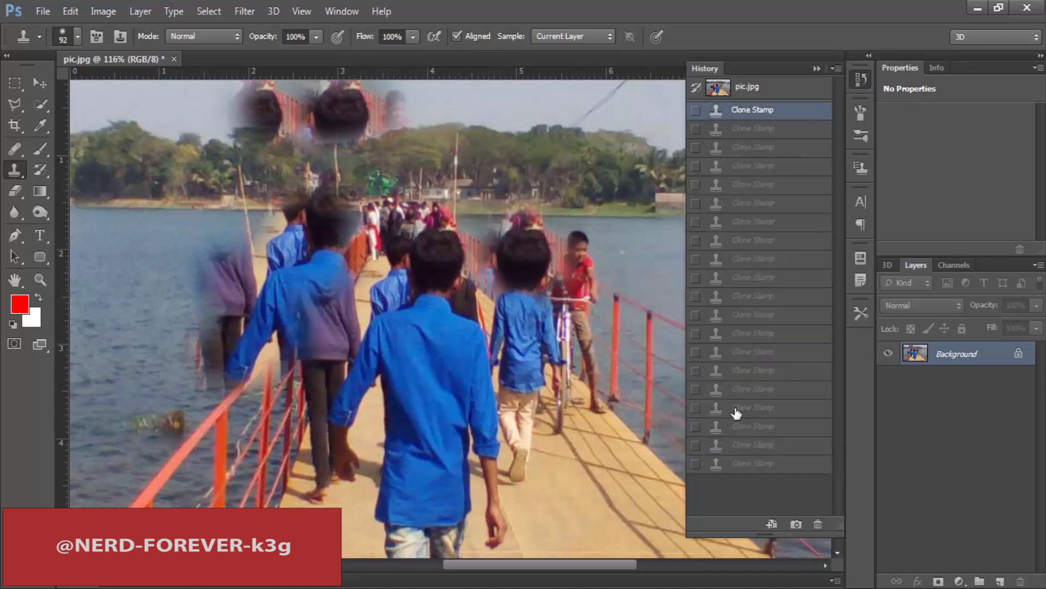
pyautogui.click(738, 464)
pyautogui.click(861, 80)
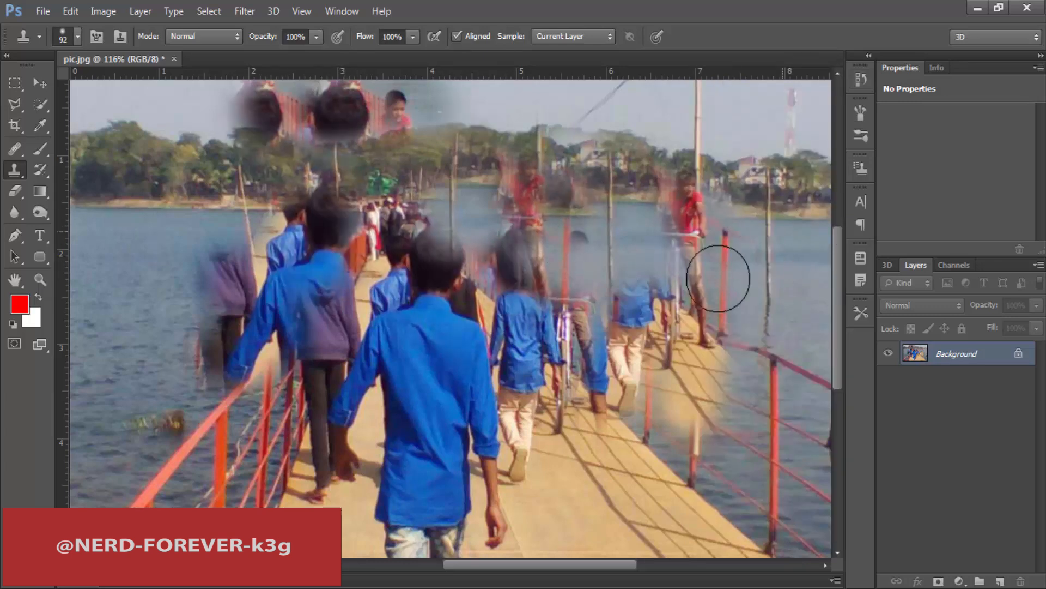
pyautogui.click(861, 80)
pyautogui.click(752, 110)
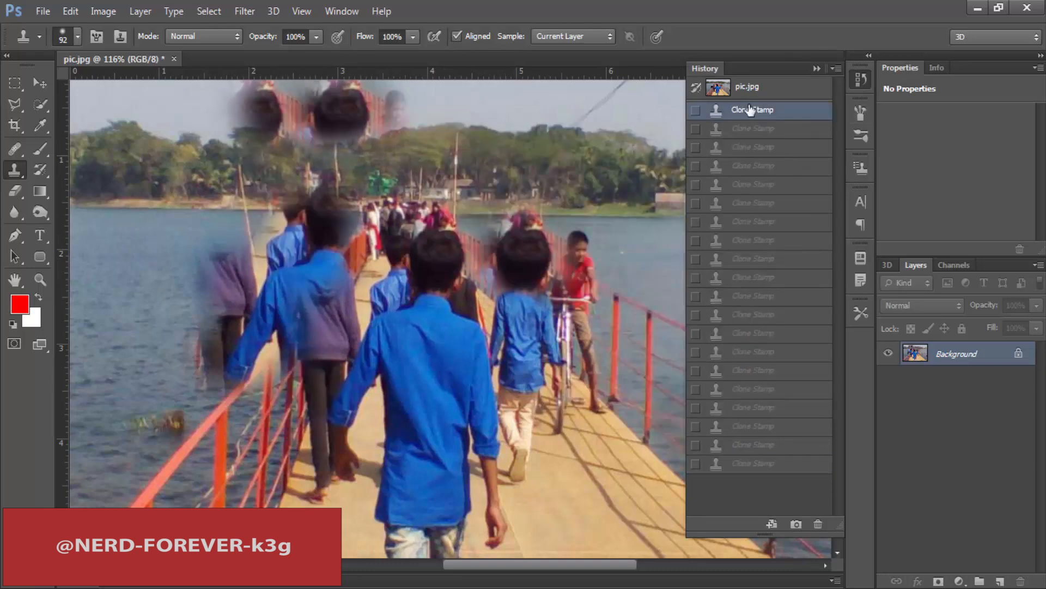
pyautogui.click(749, 88)
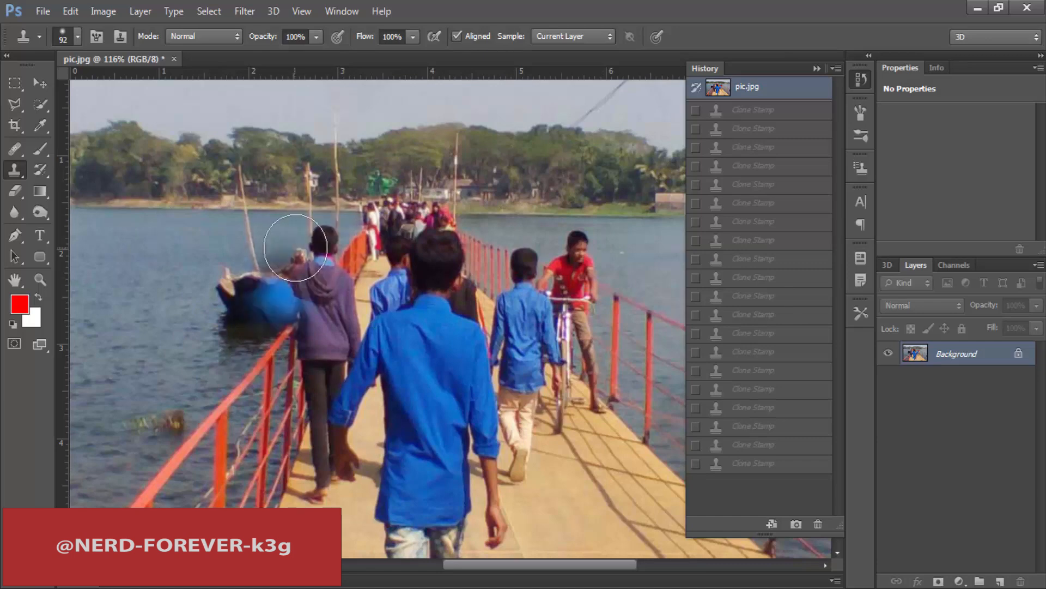
pyautogui.click(793, 111)
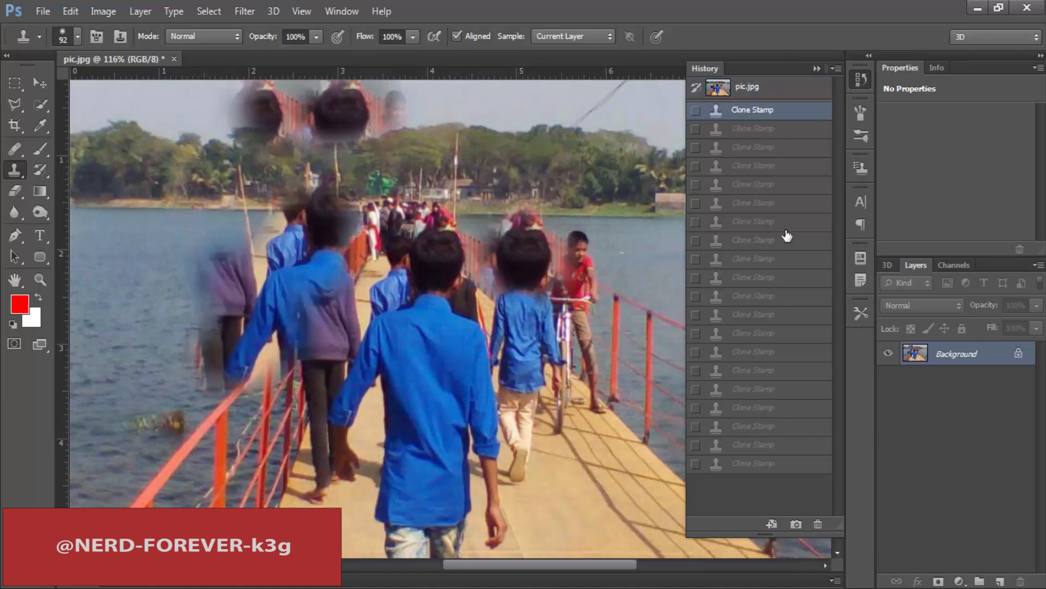
pyautogui.click(759, 464)
pyautogui.click(860, 80)
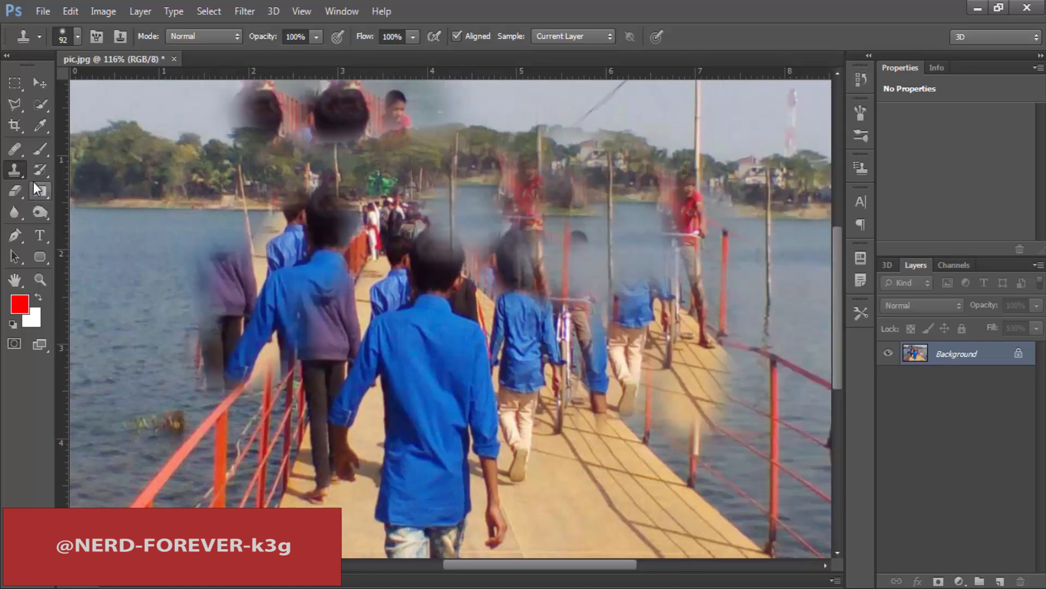
# Restore the cyclist, the water, the sky and the area around the boat and left railing with the History Brush
pyautogui.click(38, 172)
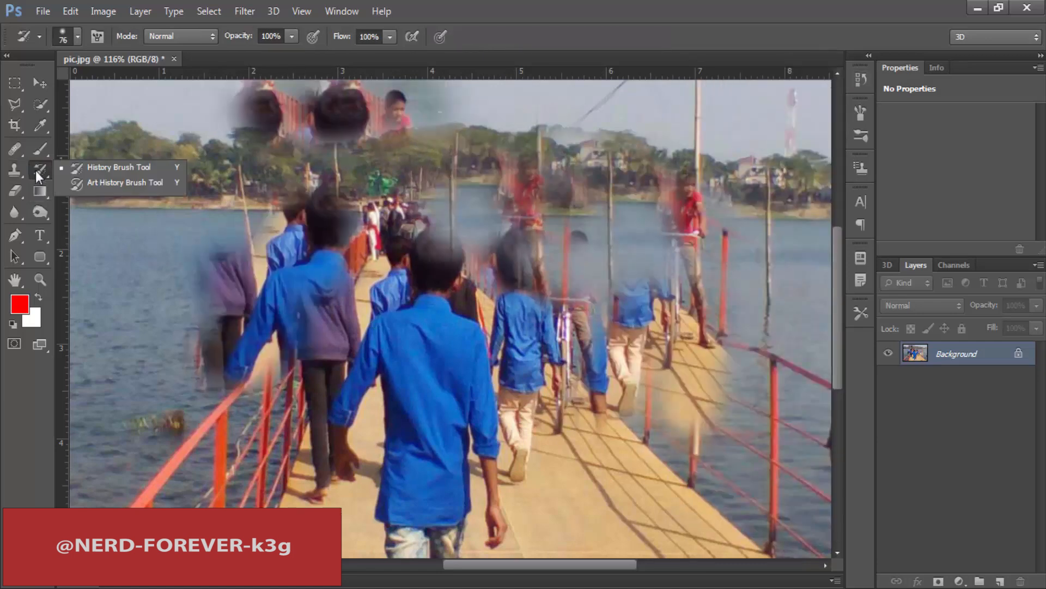
pyautogui.click(101, 168)
pyautogui.moveTo(717, 175)
pyautogui.mouseDown()
pyautogui.moveTo(721, 460)
pyautogui.moveTo(710, 168)
pyautogui.moveTo(694, 447)
pyautogui.moveTo(679, 137)
pyautogui.moveTo(606, 490)
pyautogui.moveTo(626, 194)
pyautogui.moveTo(562, 159)
pyautogui.moveTo(521, 67)
pyautogui.moveTo(485, 148)
pyautogui.moveTo(515, 363)
pyautogui.moveTo(480, 197)
pyautogui.moveTo(553, 447)
pyautogui.moveTo(476, 211)
pyautogui.moveTo(455, 181)
pyautogui.moveTo(419, 200)
pyautogui.moveTo(392, 105)
pyautogui.moveTo(311, 110)
pyautogui.moveTo(369, 114)
pyautogui.moveTo(388, 110)
pyautogui.moveTo(249, 110)
pyautogui.moveTo(307, 108)
pyautogui.moveTo(297, 99)
pyautogui.moveTo(310, 93)
pyautogui.moveTo(281, 111)
pyautogui.moveTo(185, 104)
pyautogui.moveTo(391, 112)
pyautogui.moveTo(284, 102)
pyautogui.moveTo(205, 124)
pyautogui.moveTo(498, 125)
pyautogui.moveTo(284, 145)
pyautogui.mouseUp()
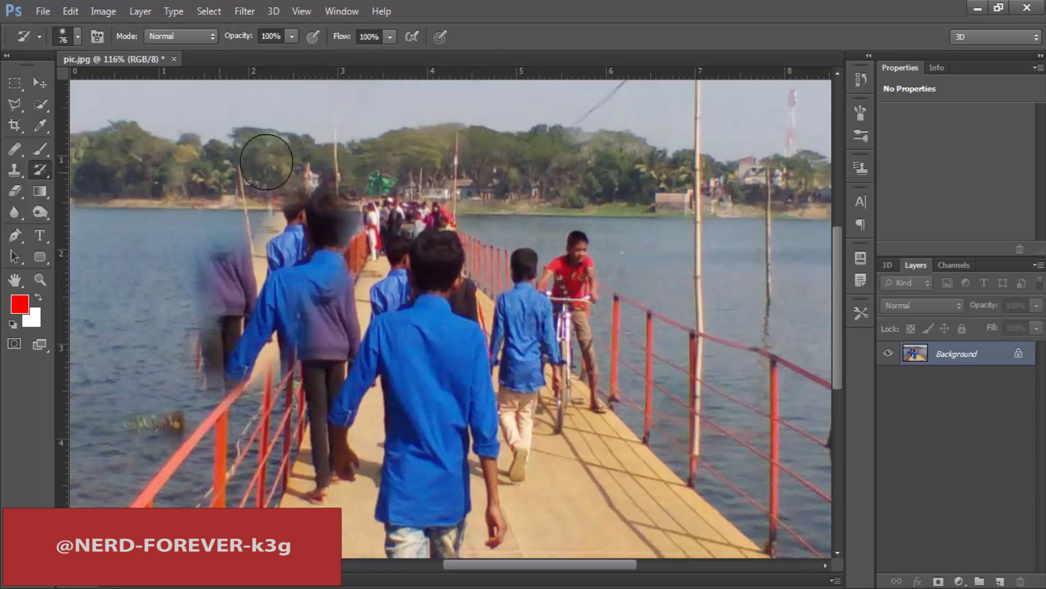
pyautogui.moveTo(189, 252)
pyautogui.mouseDown()
pyautogui.moveTo(180, 327)
pyautogui.moveTo(205, 311)
pyautogui.moveTo(175, 379)
pyautogui.mouseUp()
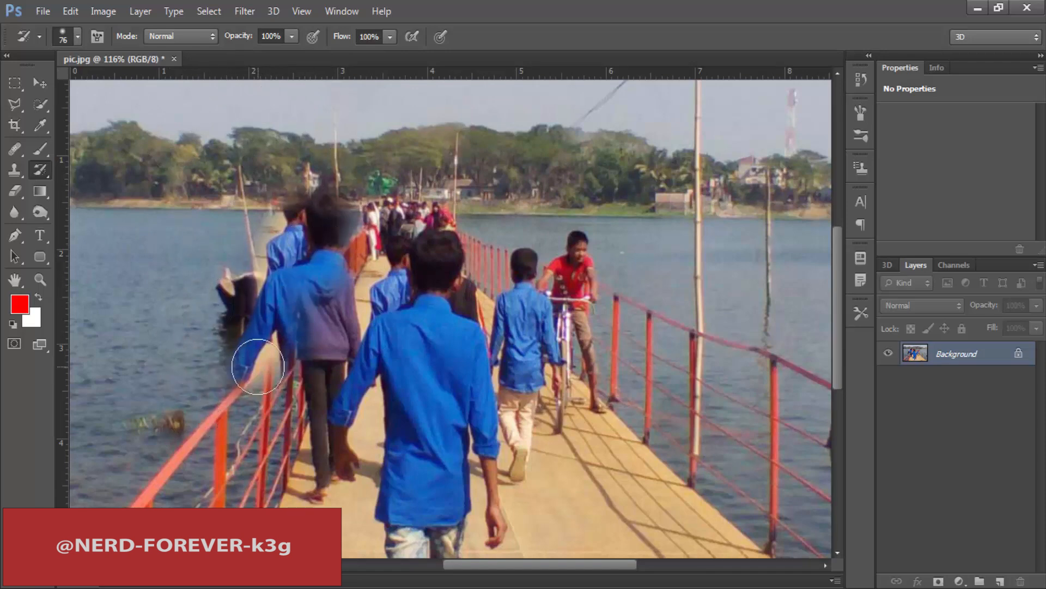
pyautogui.moveTo(259, 366)
pyautogui.mouseDown()
pyautogui.moveTo(270, 404)
pyautogui.moveTo(237, 386)
pyautogui.mouseUp()
pyautogui.moveTo(263, 226)
pyautogui.mouseDown()
pyautogui.moveTo(274, 217)
pyautogui.moveTo(263, 254)
pyautogui.mouseUp()
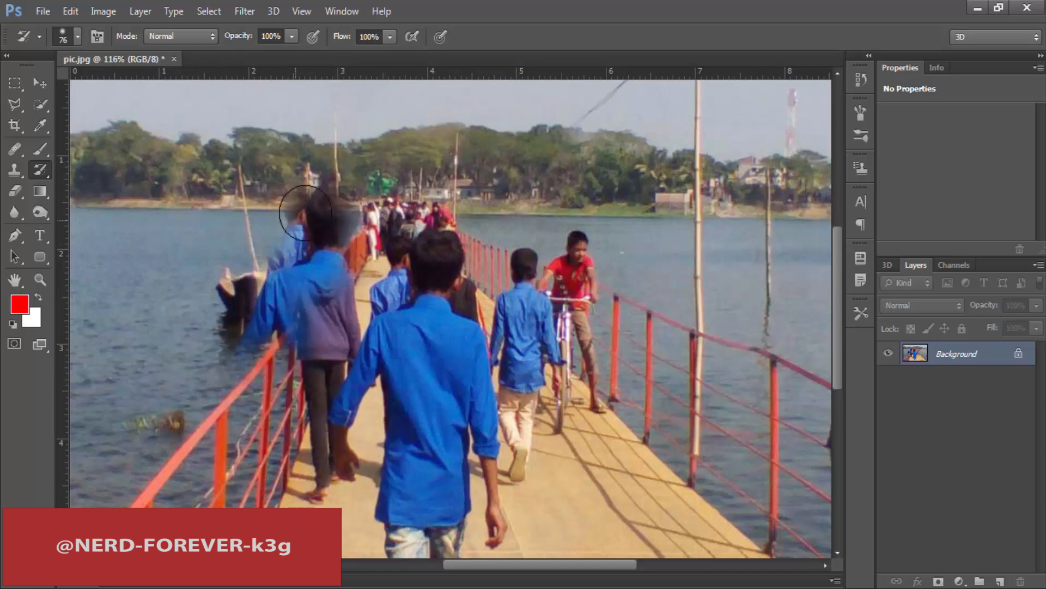
# Reduce the History Brush to 20 px and restore the cloned area beside the left walker's head
pyautogui.rightClick(301, 211)
pyautogui.click(337, 252)
pyautogui.moveTo(289, 220)
pyautogui.mouseDown()
pyautogui.moveTo(269, 265)
pyautogui.moveTo(290, 263)
pyautogui.moveTo(292, 202)
pyautogui.mouseUp()
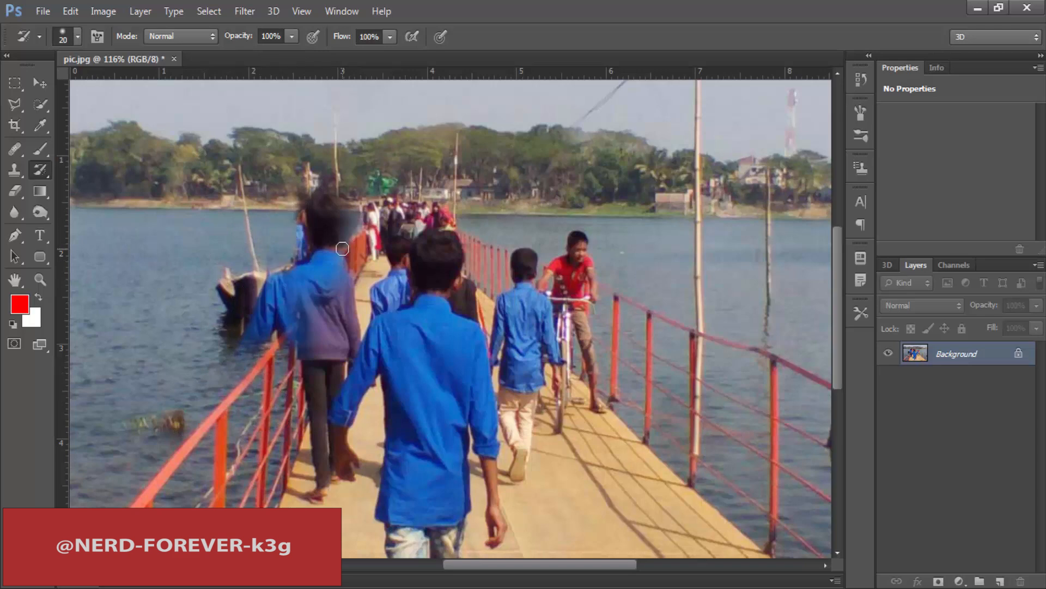
# Close pic.jpg without saving and open the colored-pencils- image from the desktop
pyautogui.click(174, 58)
pyautogui.click(531, 236)
pyautogui.hotkey('ctrl', 'o')
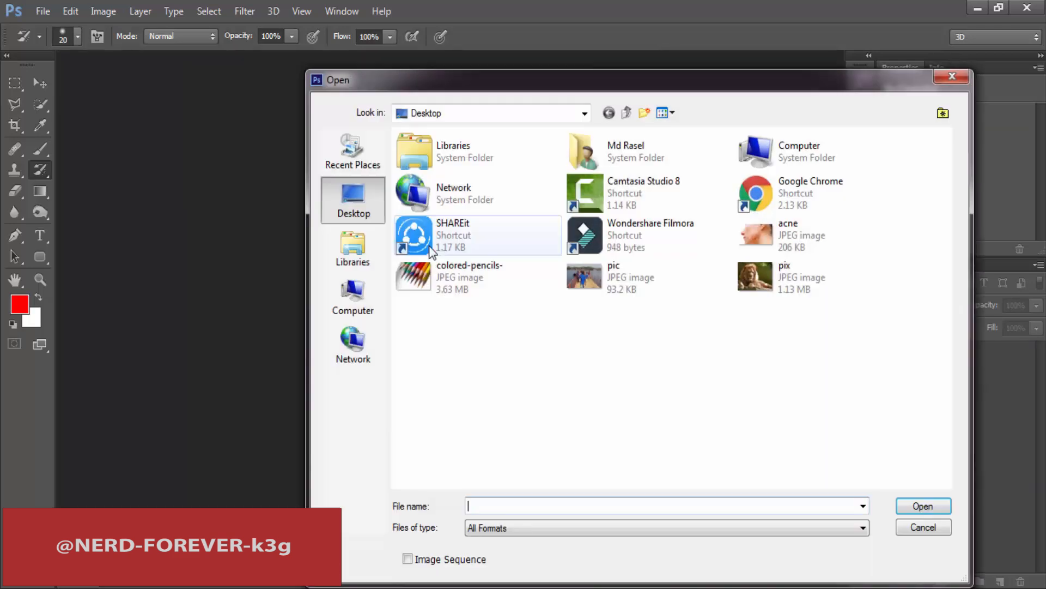
pyautogui.doubleClick(434, 278)
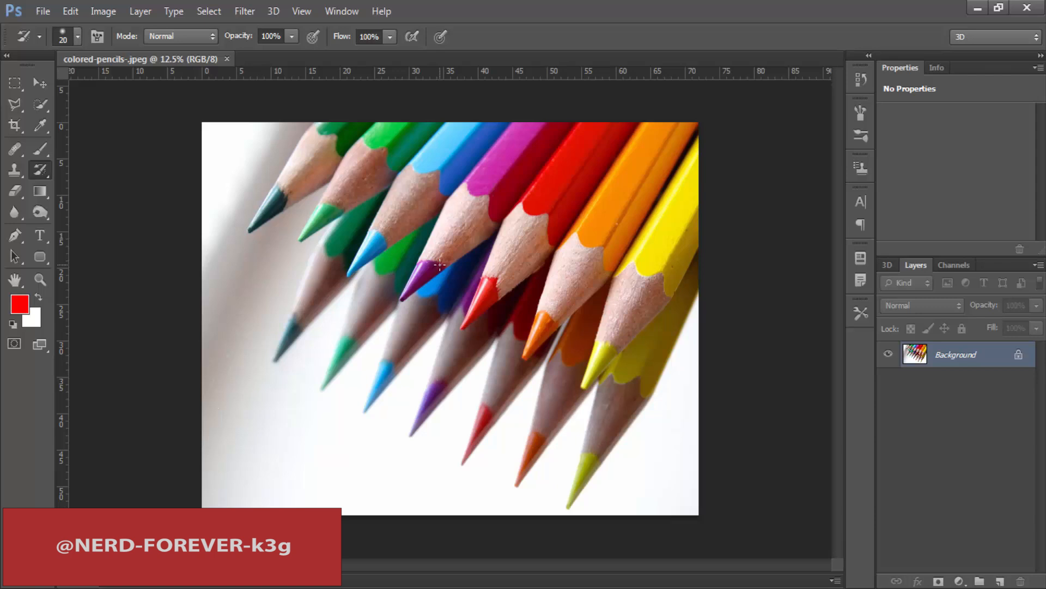
pyautogui.rightClick(41, 170)
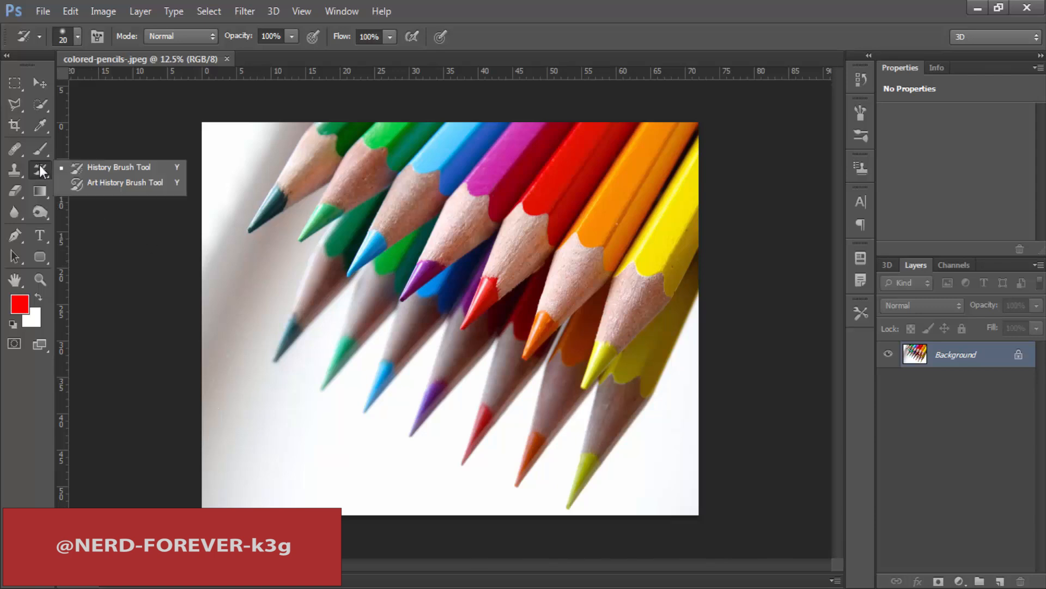
pyautogui.click(41, 171)
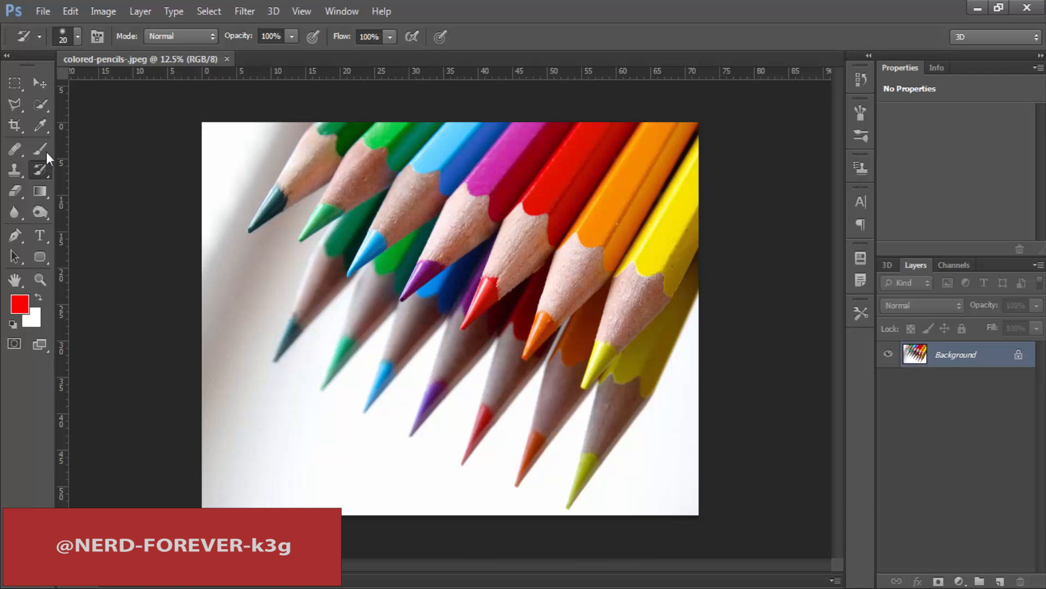
pyautogui.rightClick(44, 172)
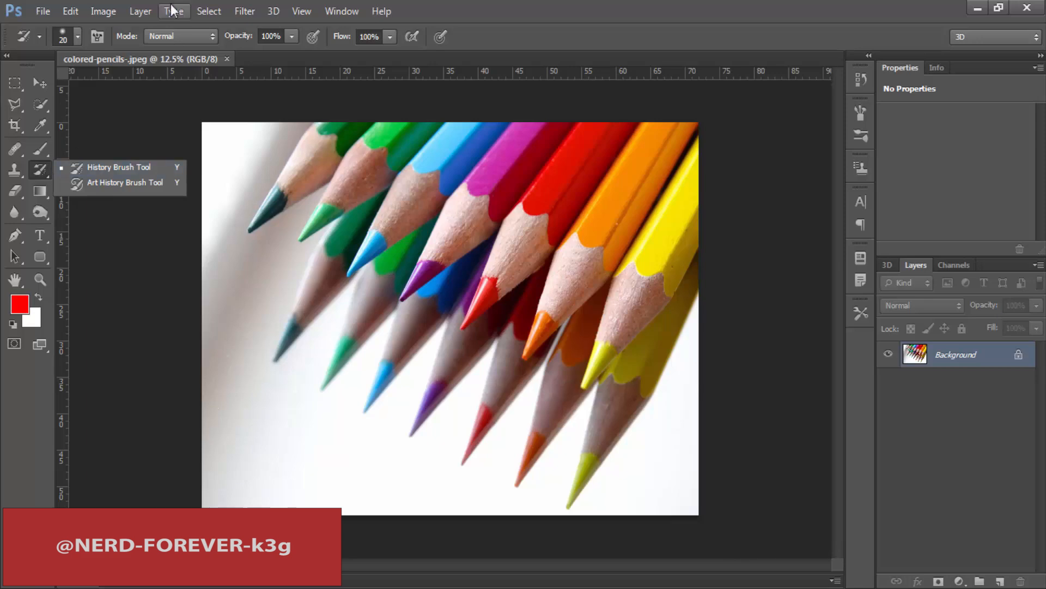
# Convert the colored pencils photo to grayscale with a Black & White adjustment using the Default preset
pyautogui.click(114, 14)
pyautogui.moveTo(126, 52)
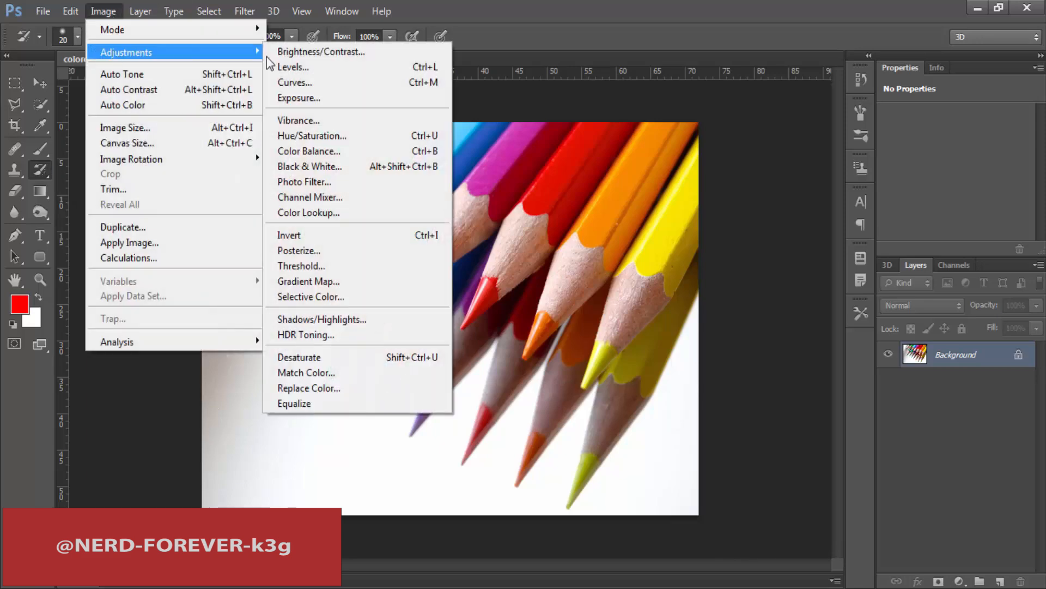
pyautogui.click(323, 167)
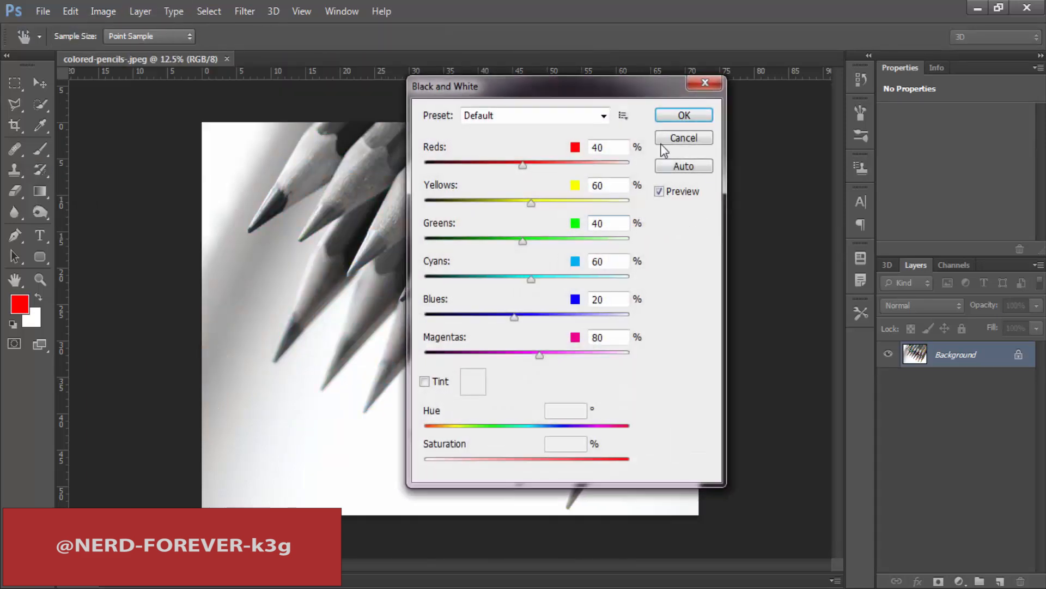
pyautogui.click(679, 116)
pyautogui.press('y')
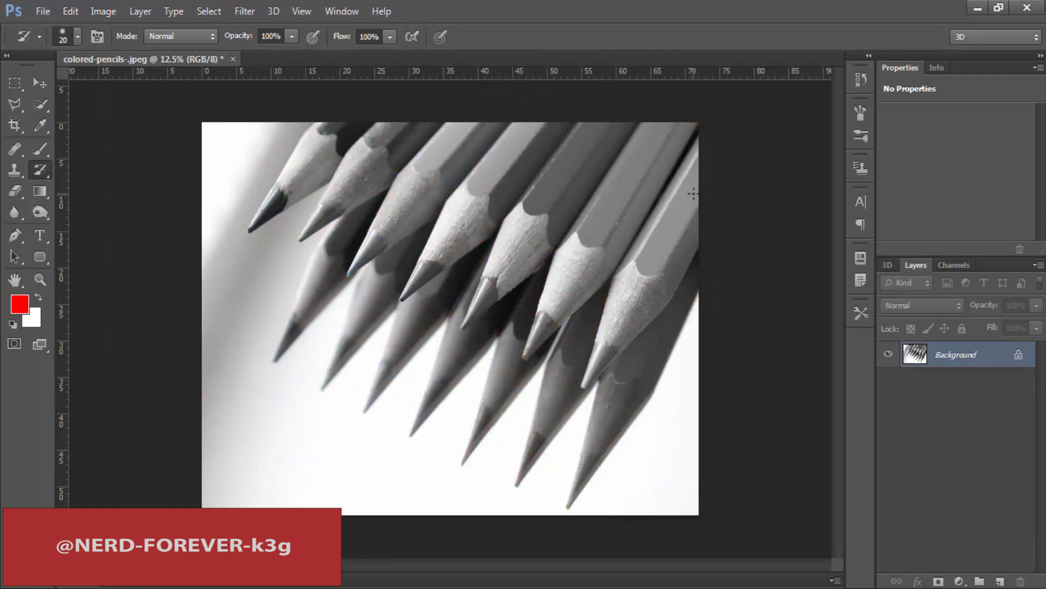
# Darken the shadows of the pencils photo slightly with a Levels adjustment by raising the black input level
pyautogui.hotkey('ctrl', 'l')
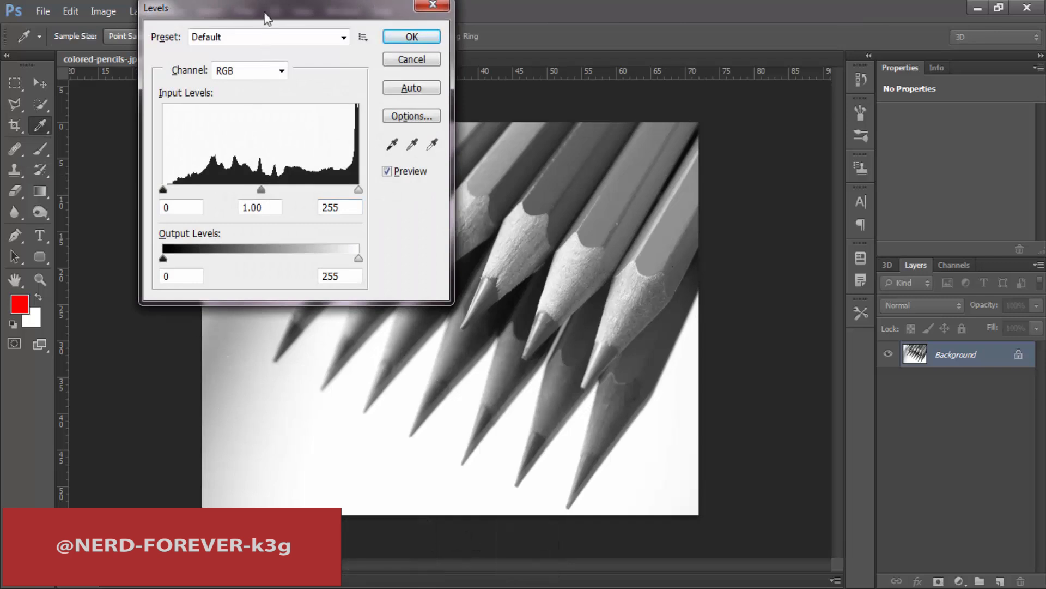
pyautogui.moveTo(267, 18); pyautogui.dragTo(654, 124)
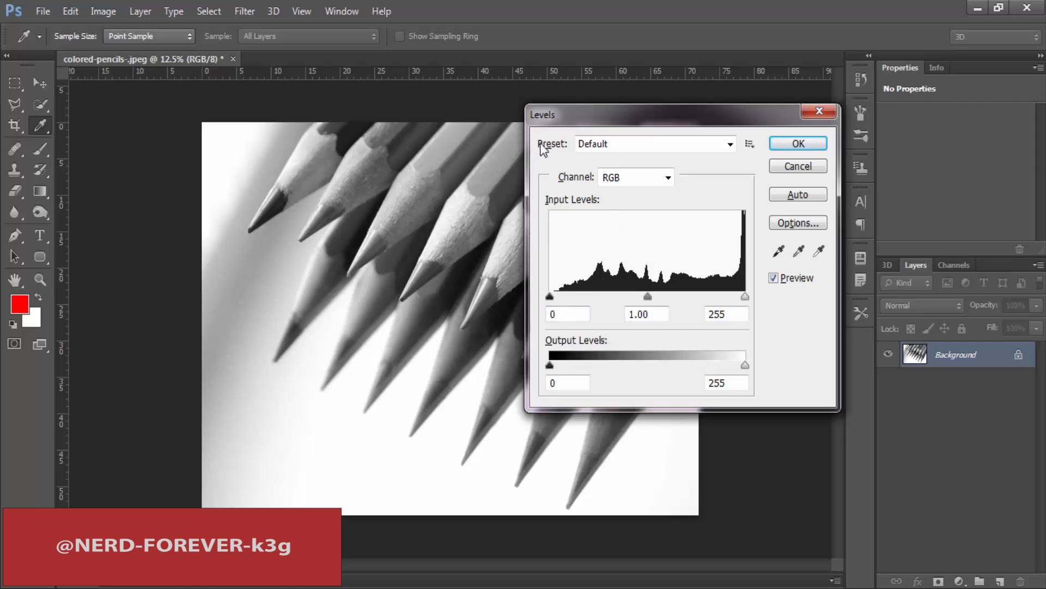
pyautogui.moveTo(551, 298); pyautogui.dragTo(567, 303)
pyautogui.click(798, 143)
pyautogui.press('y')
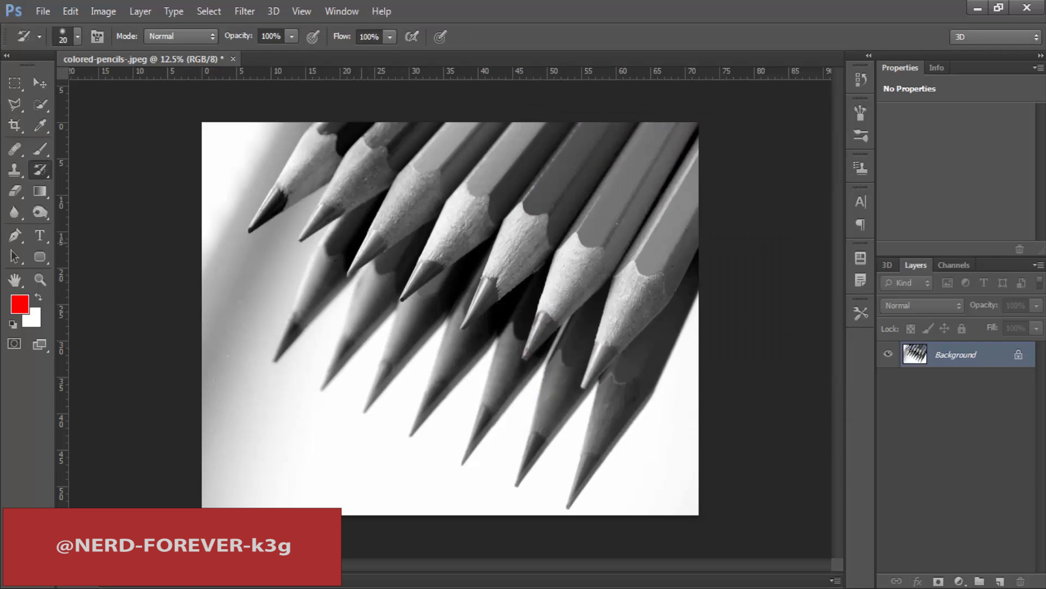
# Restore the color of the teal, green, blue, purple and red front pencil tips with the History Brush at 139 px
pyautogui.rightClick(41, 171)
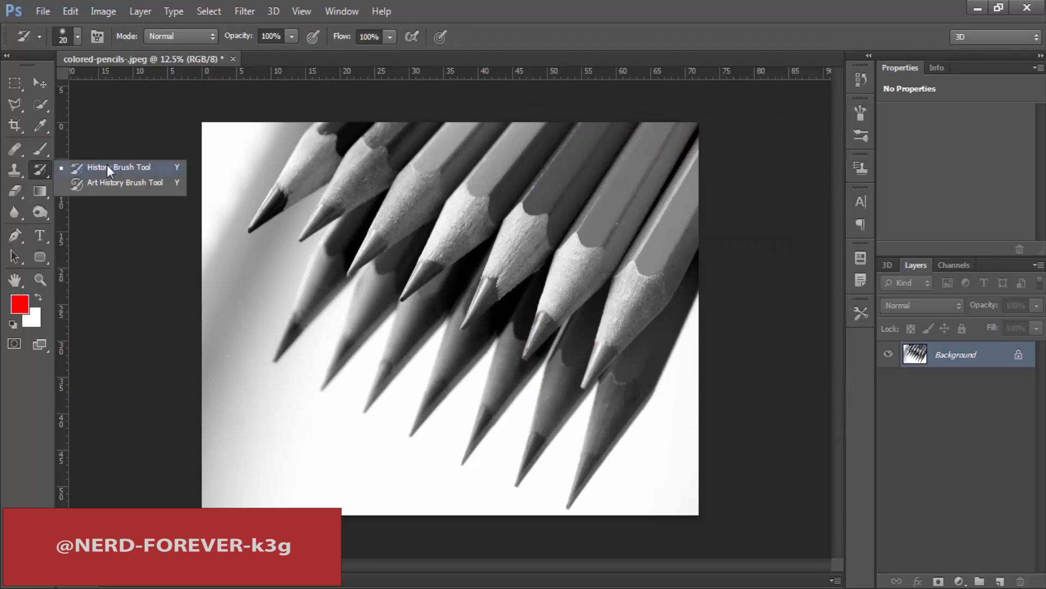
pyautogui.click(107, 165)
pyautogui.rightClick(275, 205)
pyautogui.moveTo(317, 245); pyautogui.dragTo(349, 245)
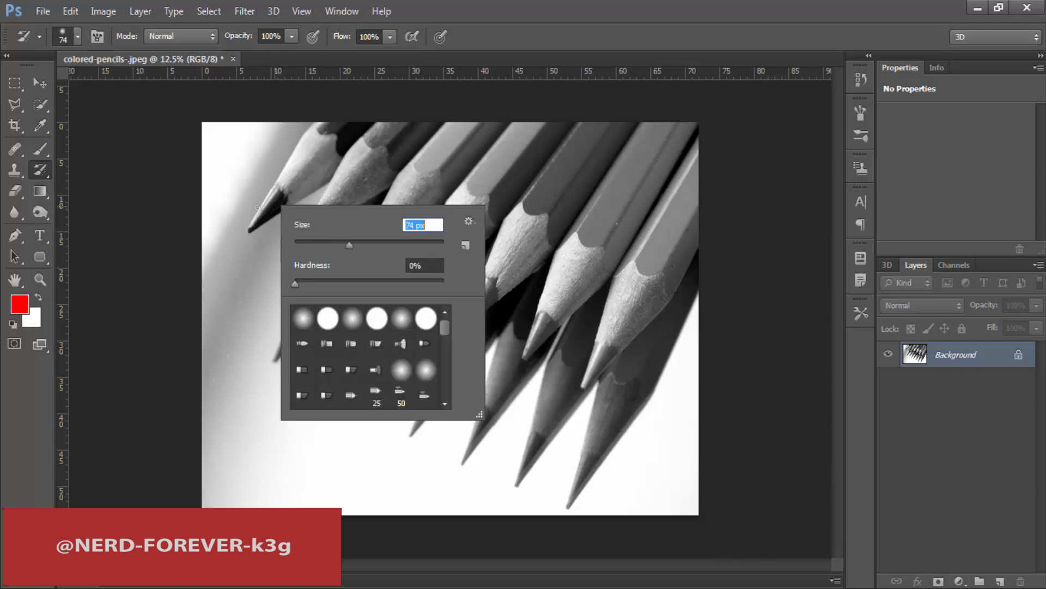
pyautogui.click(383, 246)
pyautogui.click(386, 246)
pyautogui.click(276, 192)
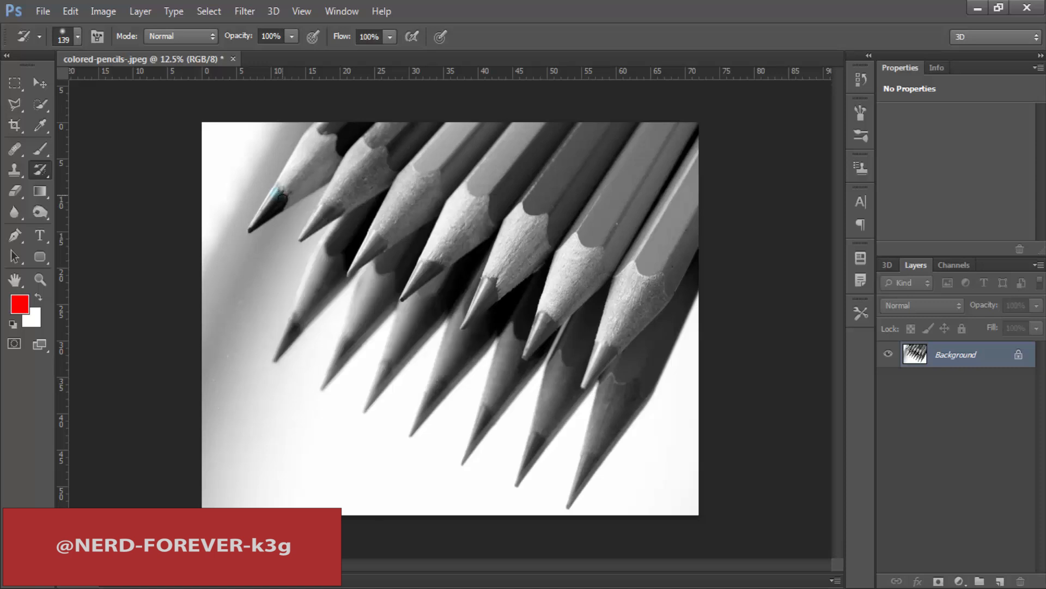
pyautogui.moveTo(284, 207)
pyautogui.mouseDown()
pyautogui.moveTo(252, 226)
pyautogui.moveTo(275, 193)
pyautogui.moveTo(276, 215)
pyautogui.moveTo(250, 227)
pyautogui.moveTo(281, 191)
pyautogui.moveTo(307, 233)
pyautogui.moveTo(323, 207)
pyautogui.moveTo(313, 220)
pyautogui.moveTo(339, 212)
pyautogui.moveTo(329, 219)
pyautogui.moveTo(382, 242)
pyautogui.moveTo(353, 267)
pyautogui.mouseUp()
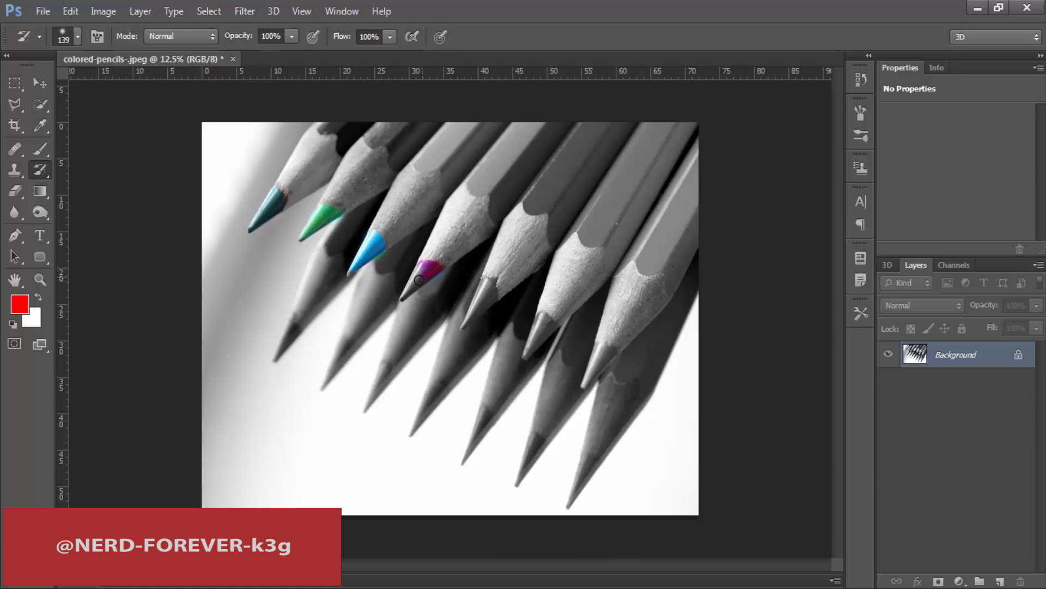
pyautogui.moveTo(418, 280); pyautogui.dragTo(405, 295)
pyautogui.moveTo(482, 279)
pyautogui.mouseDown()
pyautogui.moveTo(490, 305)
pyautogui.moveTo(460, 320)
pyautogui.moveTo(484, 296)
pyautogui.mouseUp()
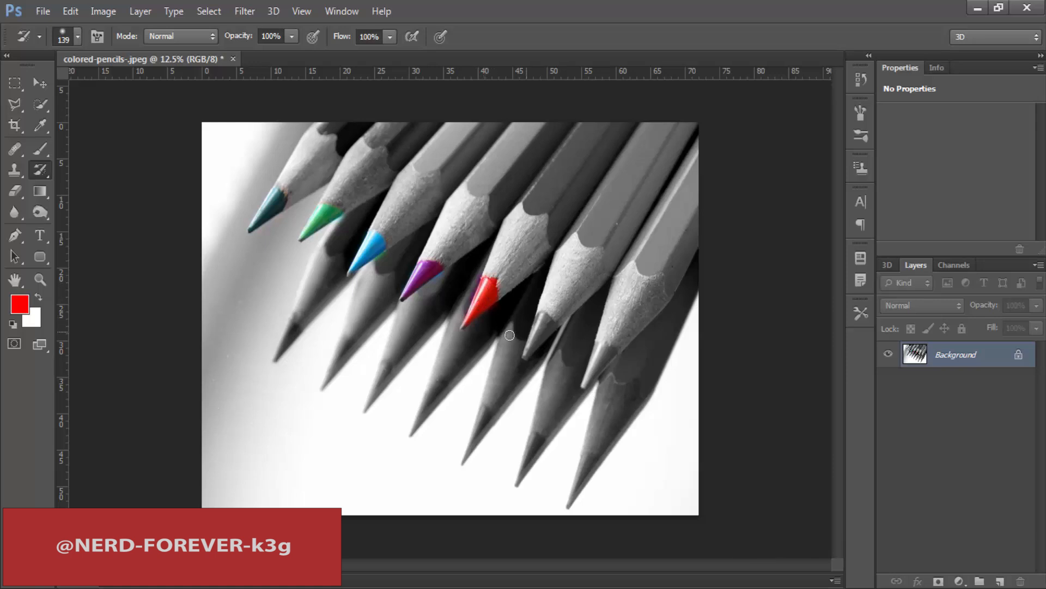
# Reduce the History Brush to 104 px and restore color at the points of the orange and yellow front pencils and the back-row pencils
pyautogui.rightClick(470, 328)
pyautogui.click(554, 363)
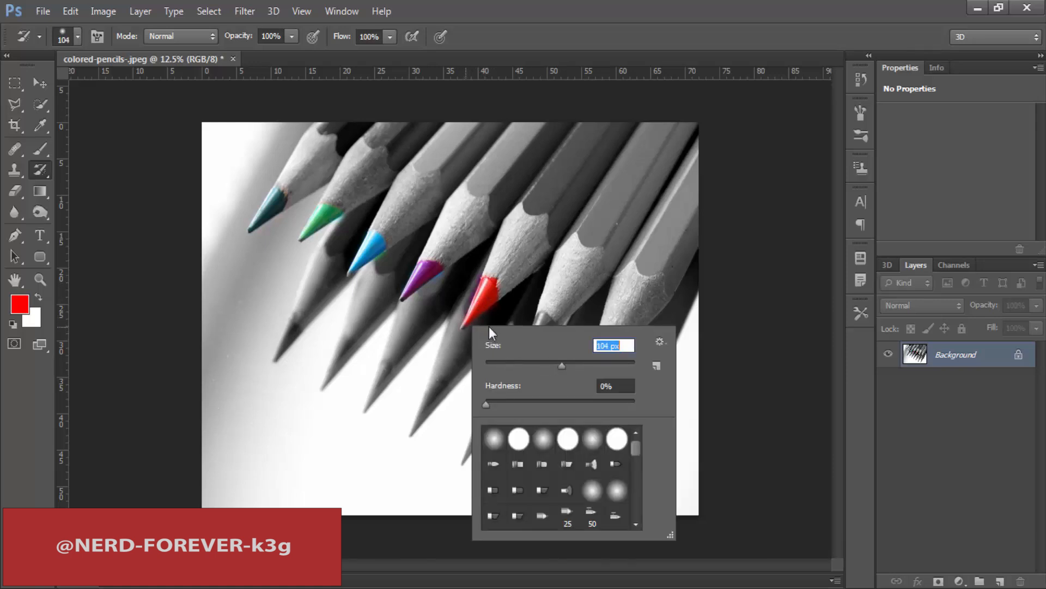
pyautogui.press('Return')
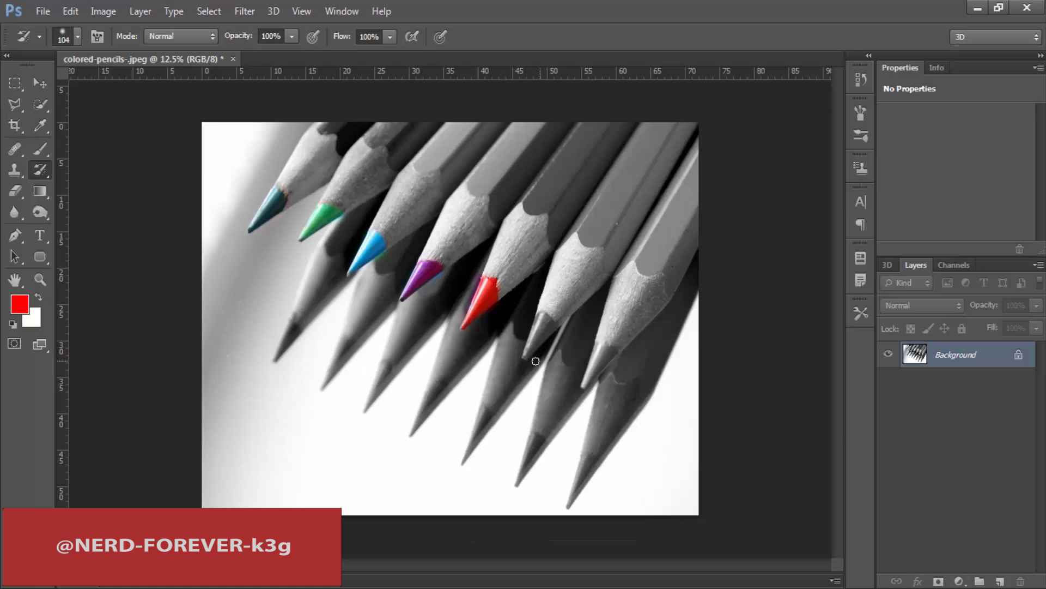
pyautogui.moveTo(524, 357); pyautogui.dragTo(527, 354)
pyautogui.moveTo(570, 505)
pyautogui.mouseDown()
pyautogui.moveTo(520, 482)
pyautogui.moveTo(525, 467)
pyautogui.moveTo(458, 452)
pyautogui.mouseUp()
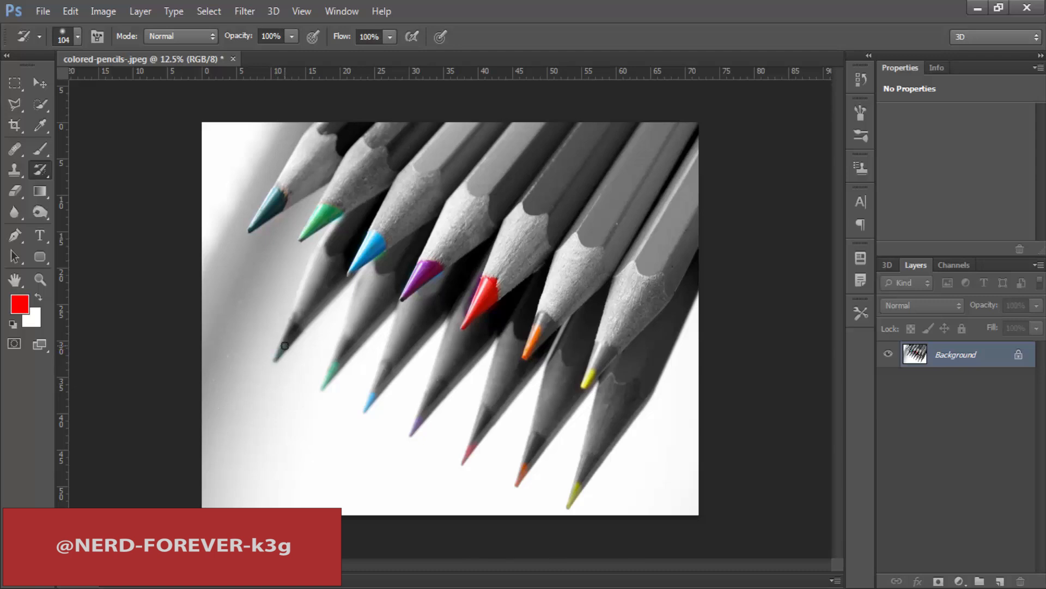
# Enlarge the History Brush to 152 px and finish restoring the orange and yellow front tips and all the back-row tips
pyautogui.rightClick(445, 263)
pyautogui.moveTo(523, 298); pyautogui.dragTo(558, 300)
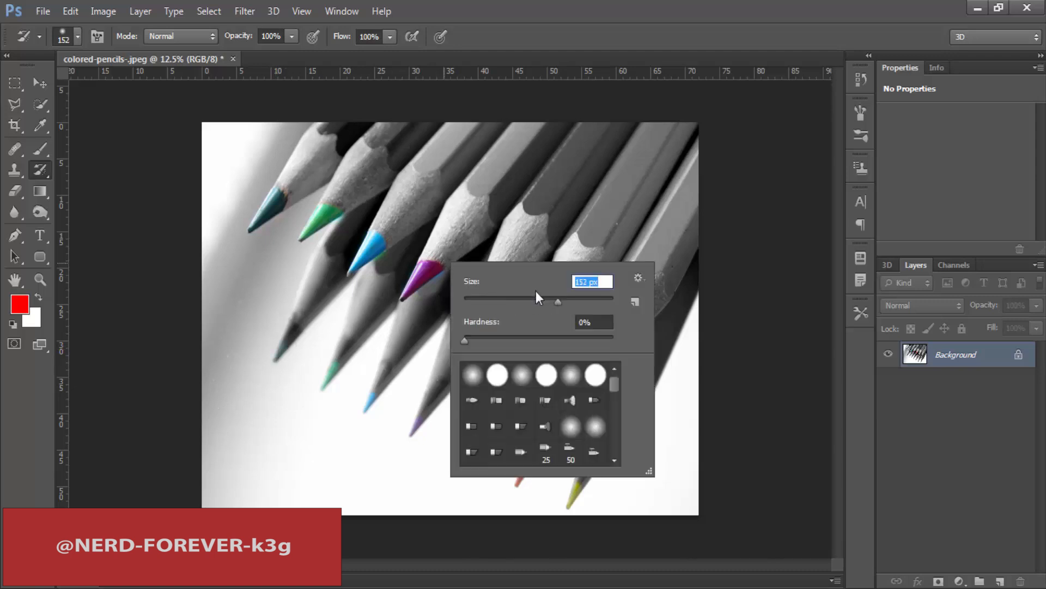
pyautogui.click(425, 278)
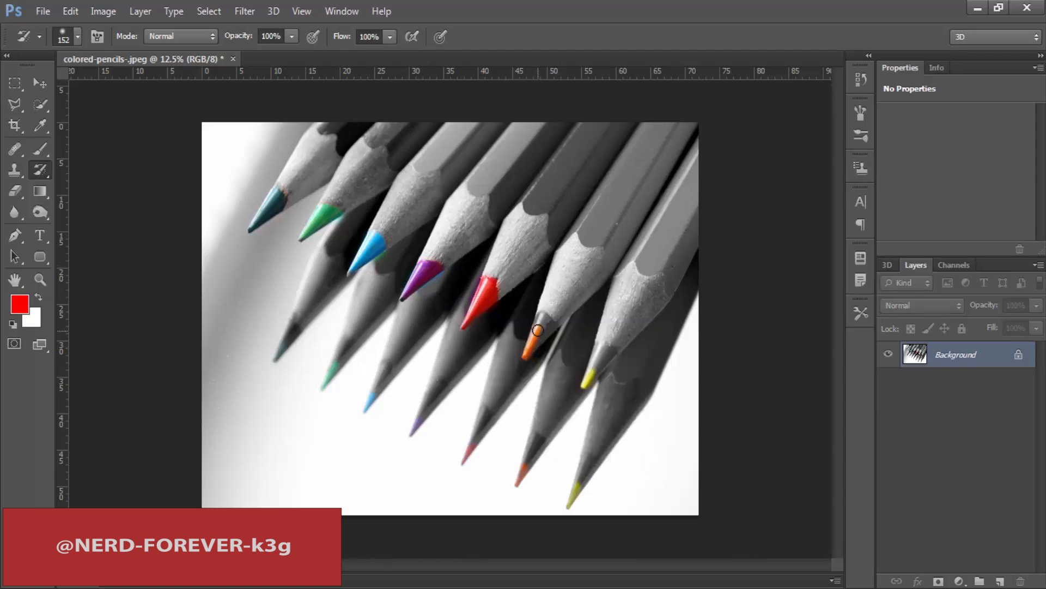
pyautogui.moveTo(538, 330)
pyautogui.mouseDown()
pyautogui.moveTo(544, 319)
pyautogui.moveTo(529, 350)
pyautogui.mouseUp()
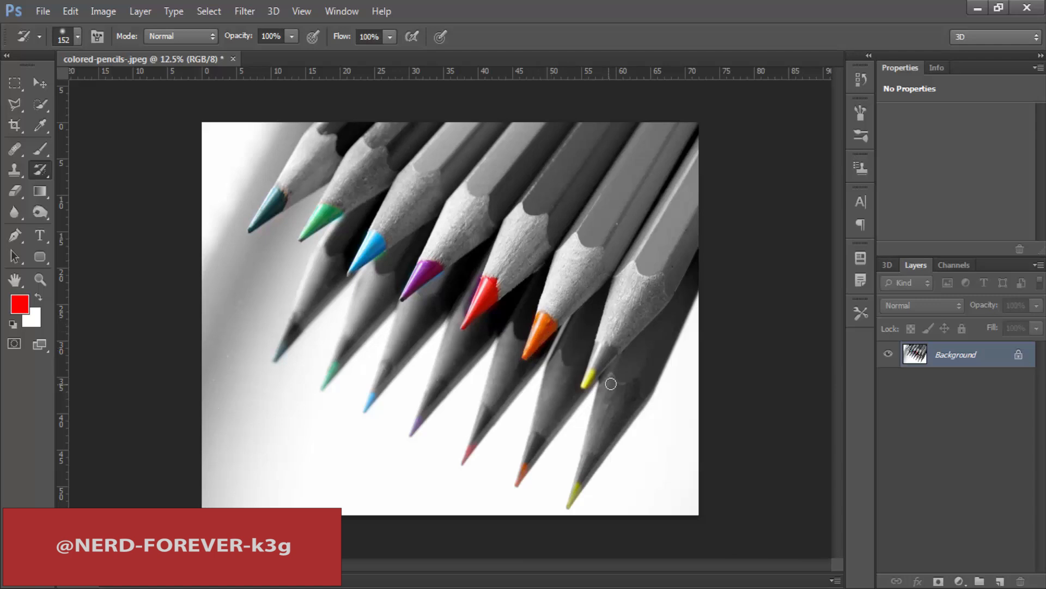
pyautogui.moveTo(594, 371)
pyautogui.mouseDown()
pyautogui.moveTo(612, 351)
pyautogui.moveTo(601, 347)
pyautogui.moveTo(588, 379)
pyautogui.mouseUp()
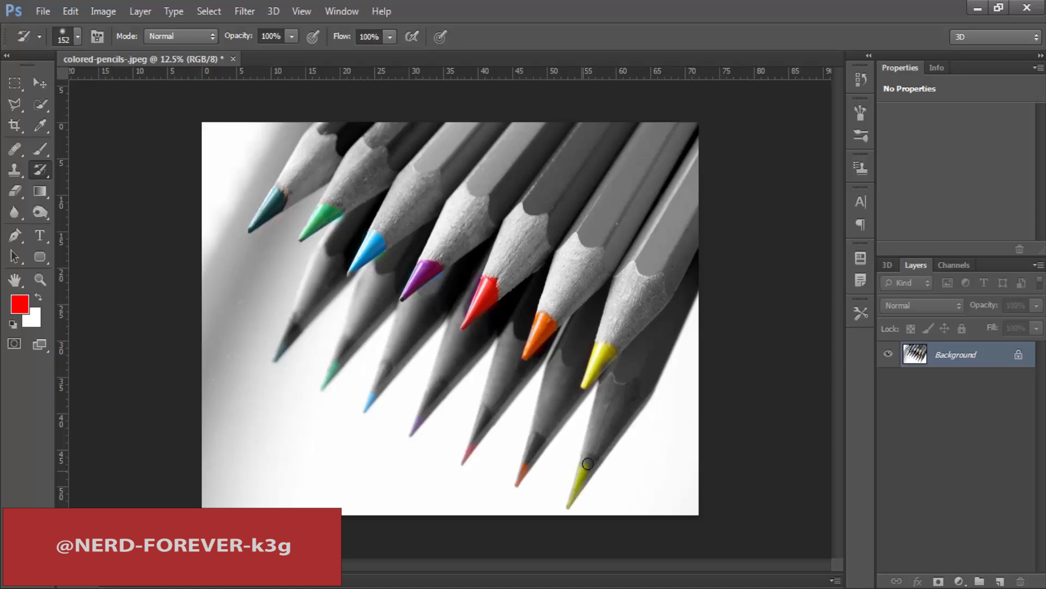
pyautogui.moveTo(587, 464); pyautogui.dragTo(585, 458)
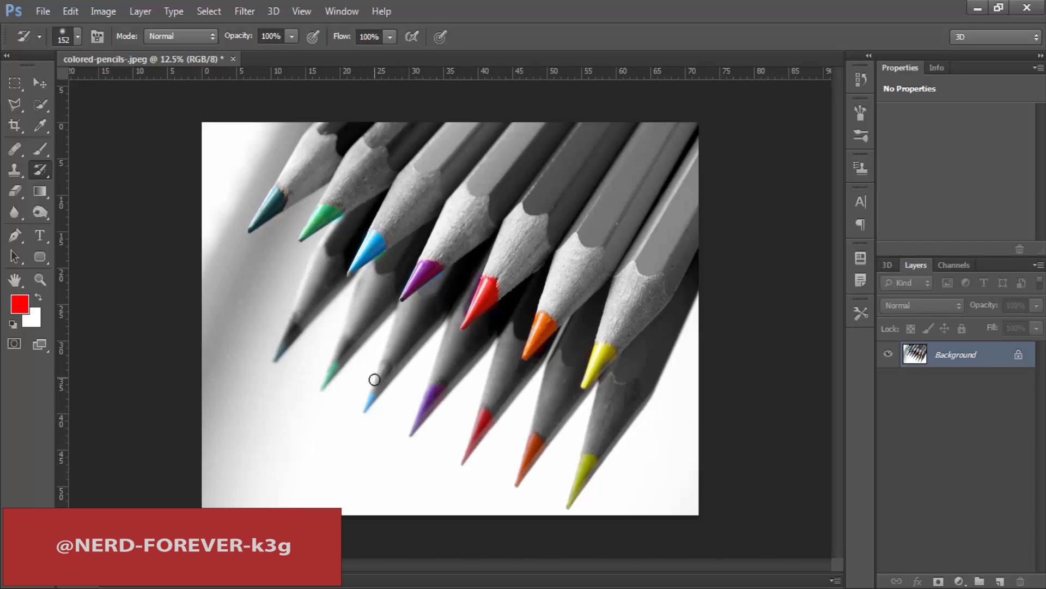
pyautogui.moveTo(373, 397); pyautogui.dragTo(385, 369)
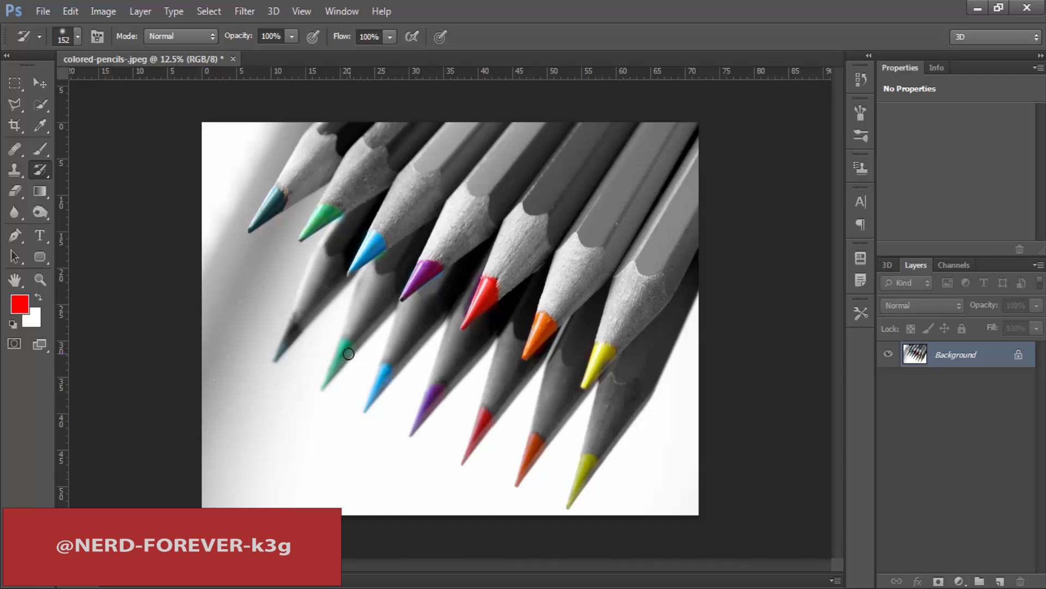
pyautogui.moveTo(276, 351); pyautogui.dragTo(293, 328)
# Restore the color of the blue front pencil's wood and painted body with the 152 px History Brush
pyautogui.rightClick(439, 151)
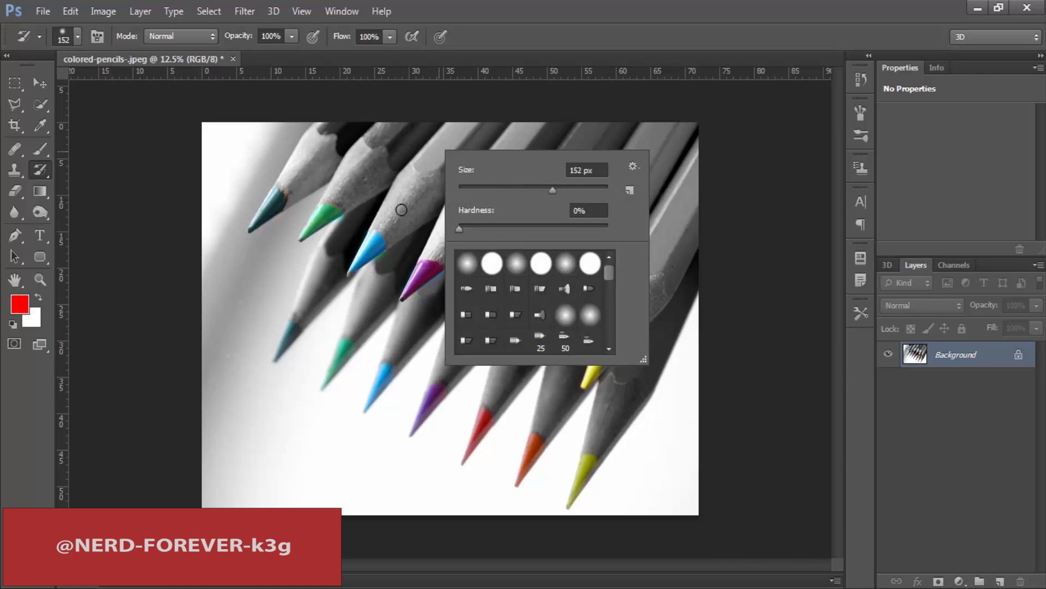
pyautogui.click(373, 249)
pyautogui.moveTo(448, 159)
pyautogui.mouseDown()
pyautogui.moveTo(469, 145)
pyautogui.moveTo(404, 198)
pyautogui.moveTo(481, 98)
pyautogui.moveTo(422, 158)
pyautogui.moveTo(499, 114)
pyautogui.moveTo(489, 142)
pyautogui.moveTo(402, 207)
pyautogui.moveTo(469, 154)
pyautogui.moveTo(391, 241)
pyautogui.mouseUp()
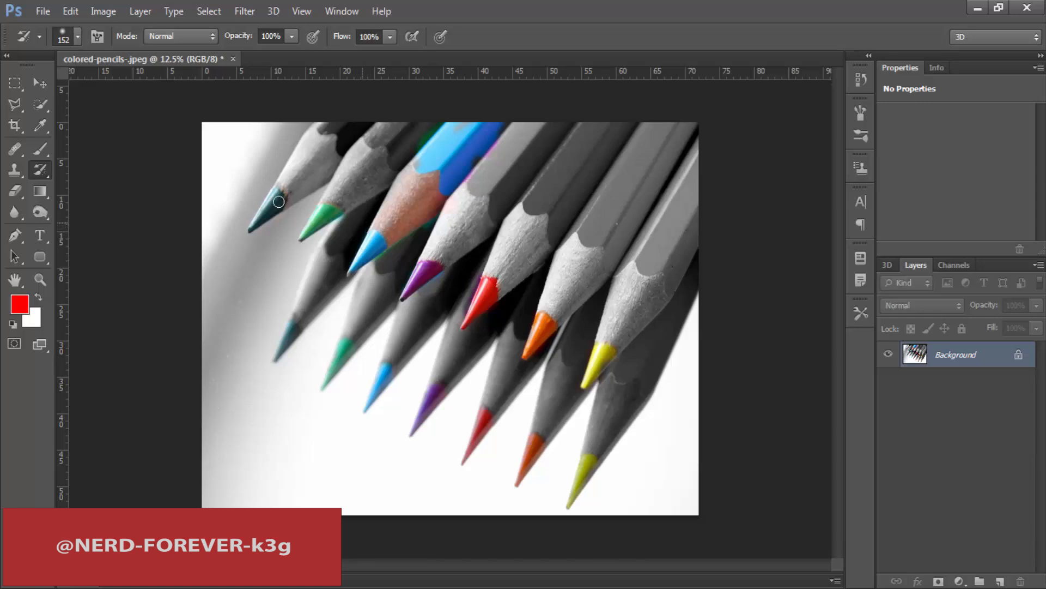
# Close the colored pencils photo without saving and open the pix image from the desktop
pyautogui.click(234, 59)
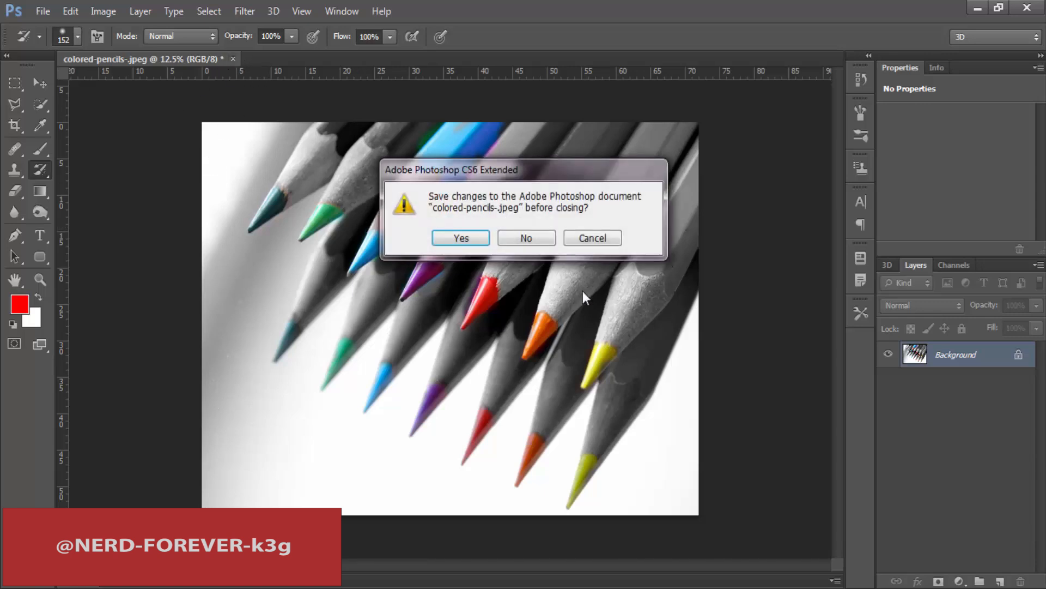
pyautogui.click(521, 238)
pyautogui.rightClick(45, 166)
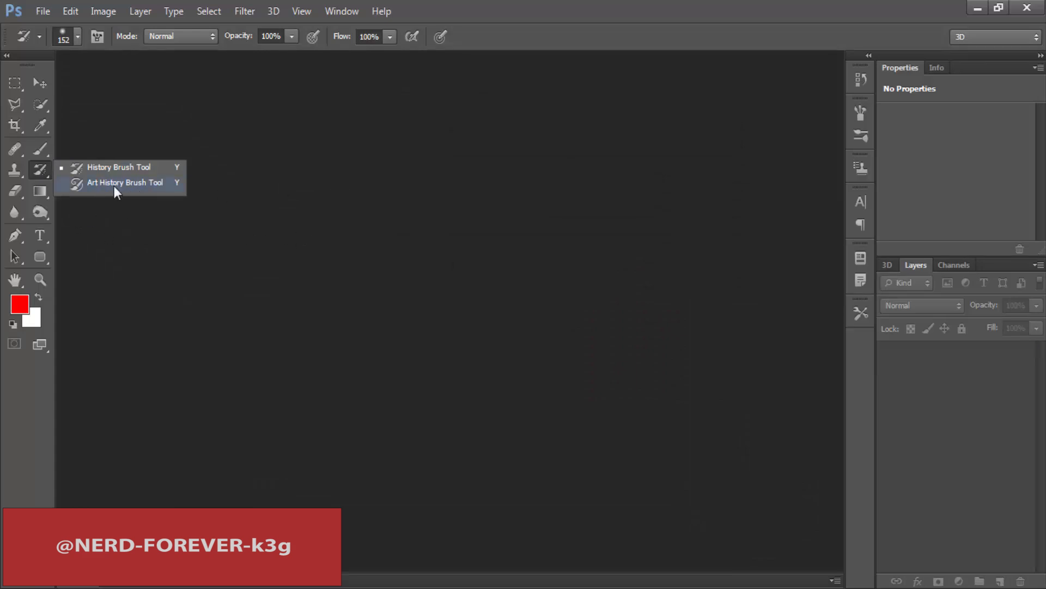
pyautogui.doubleClick(389, 239)
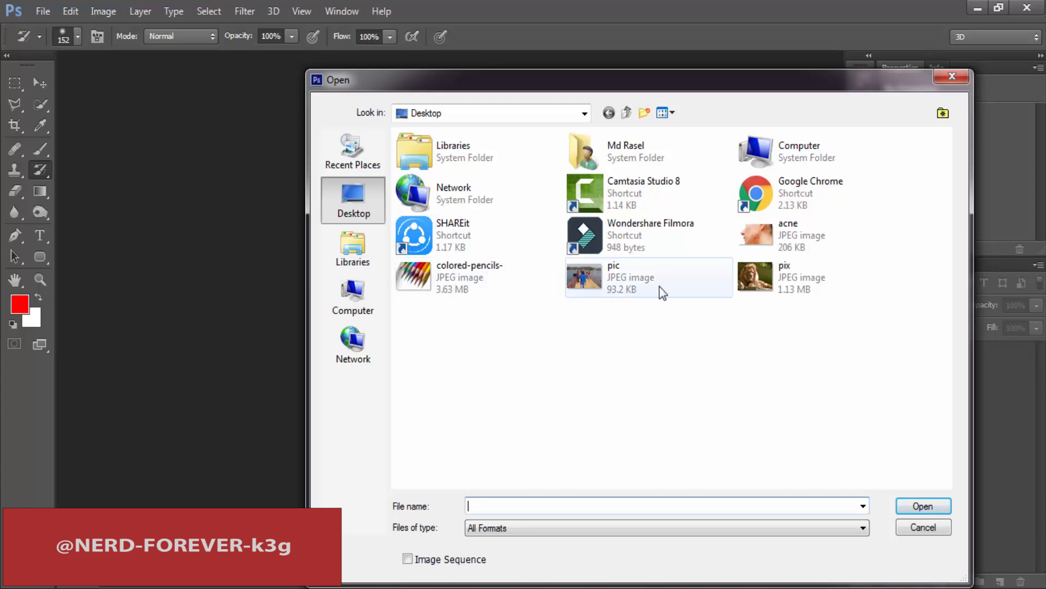
pyautogui.doubleClick(793, 276)
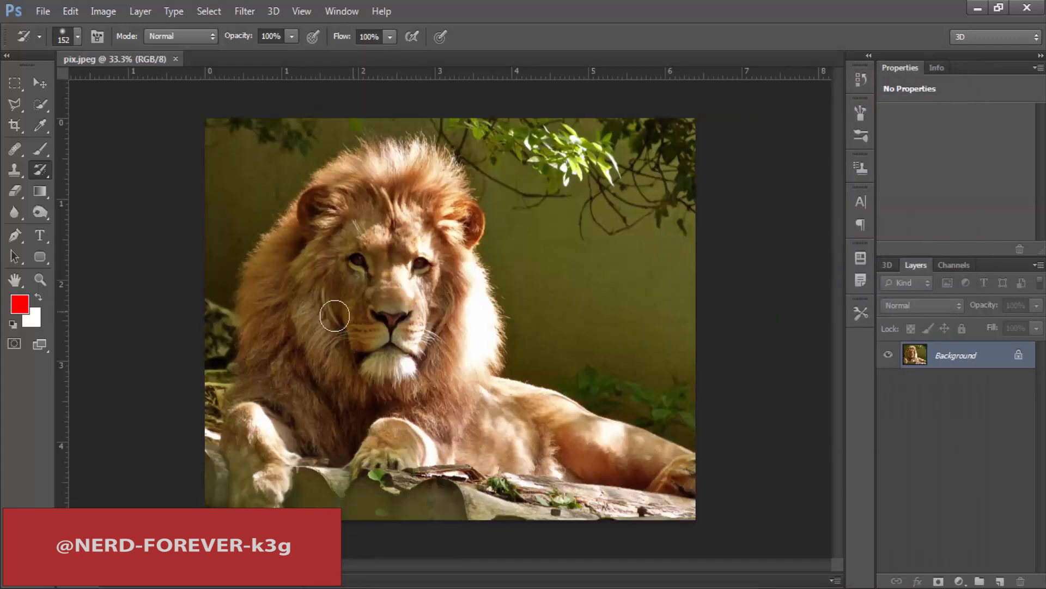
# Activate the Art History Brush and set its style to Tight Short
pyautogui.moveTo(39, 169); pyautogui.dragTo(93, 183)
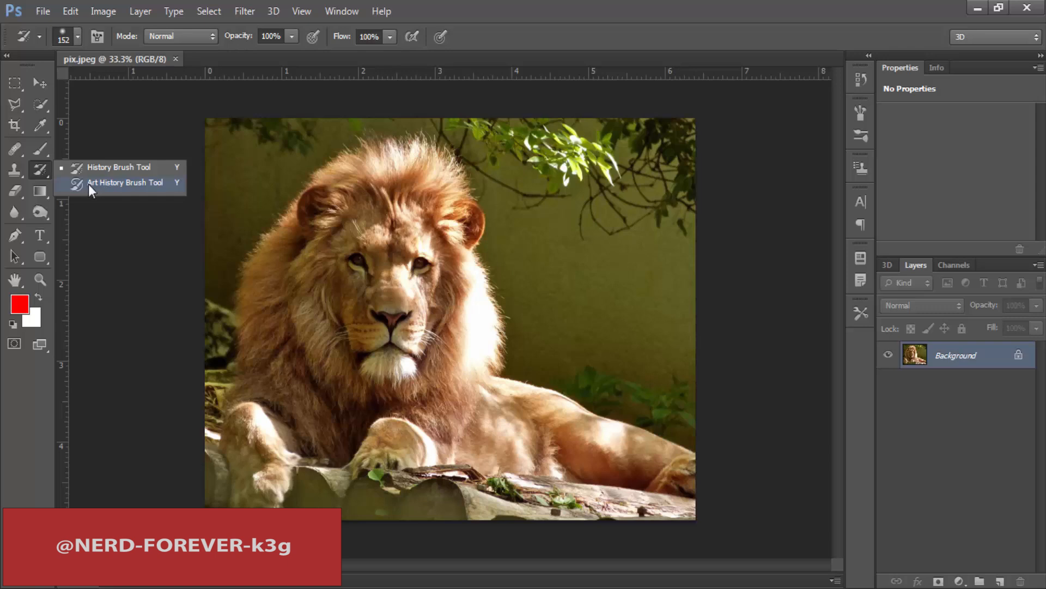
pyautogui.click(155, 184)
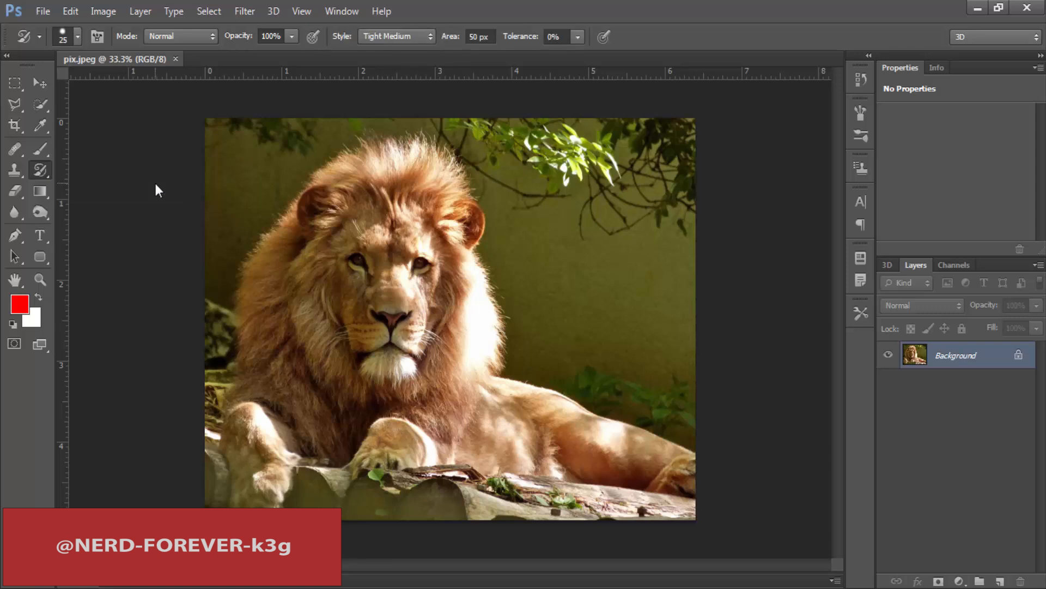
pyautogui.click(393, 36)
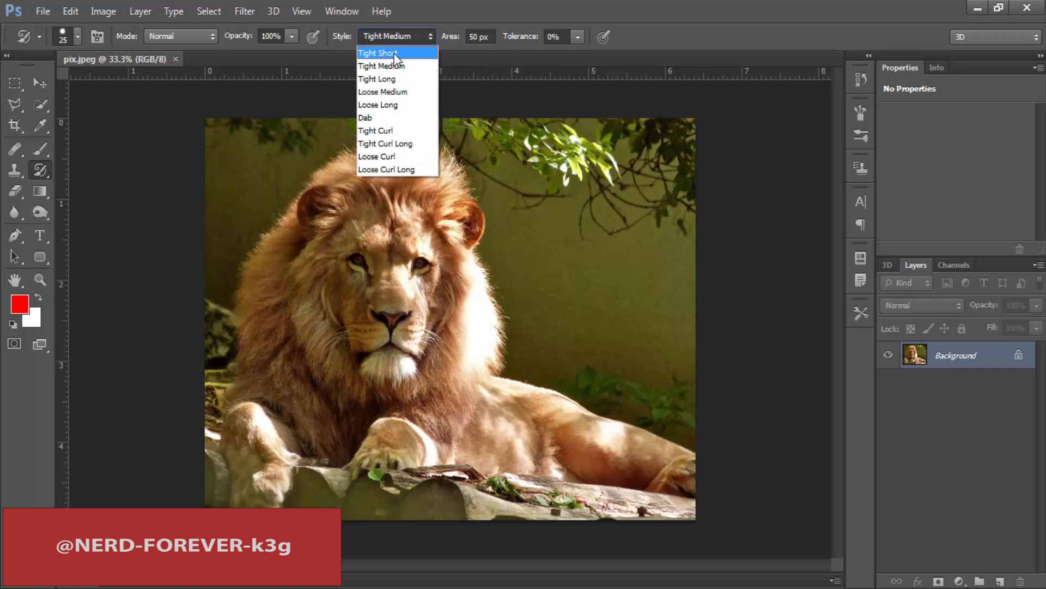
pyautogui.click(396, 55)
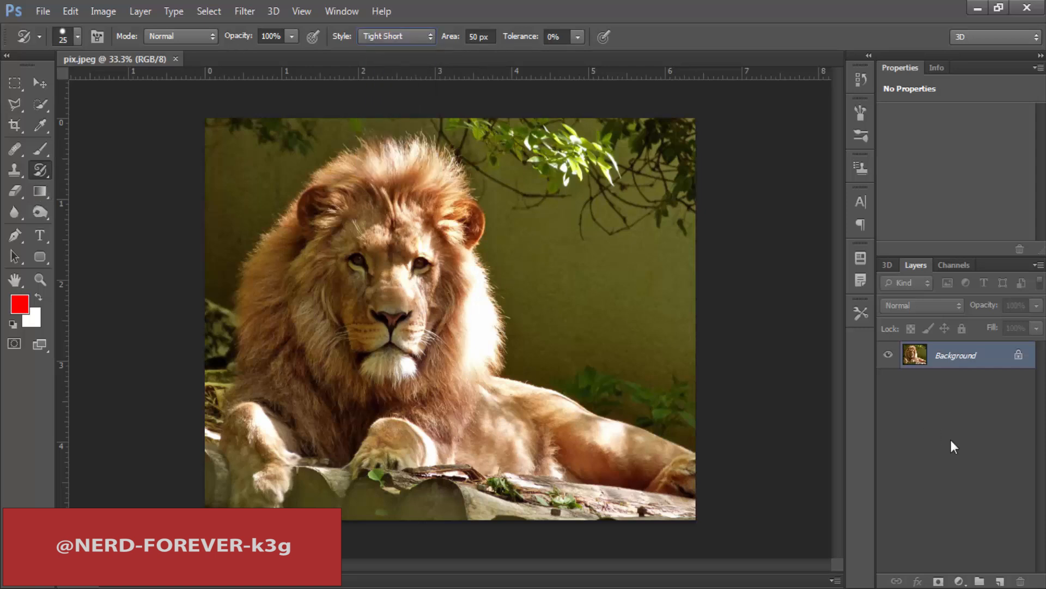
# Add a new layer and cover the whole lion photo with Tight Short strokes from a 76 px Art History Brush
pyautogui.click(1000, 581)
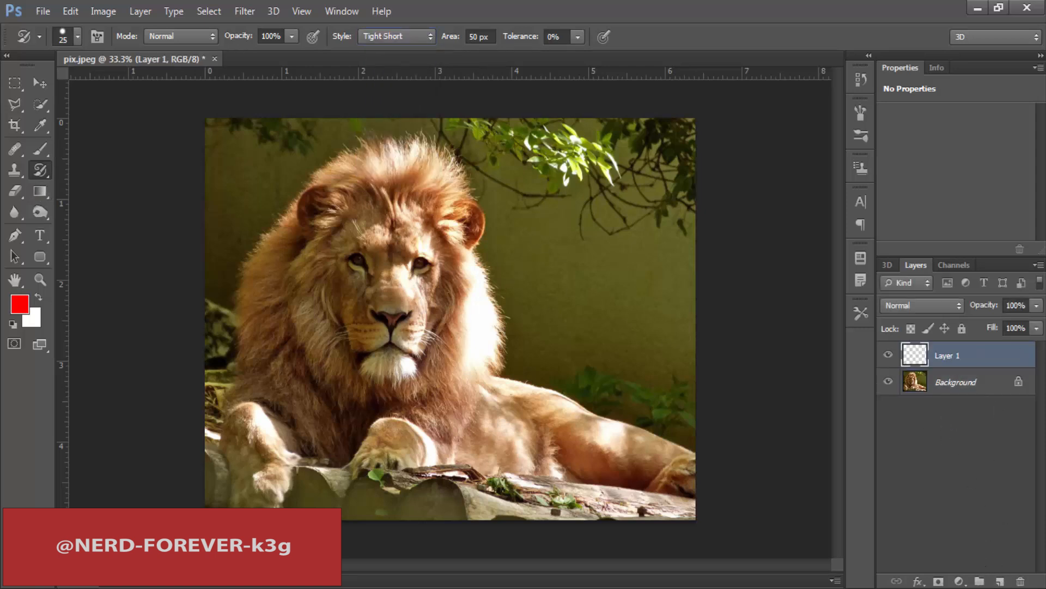
pyautogui.rightClick(503, 258)
pyautogui.click(579, 293)
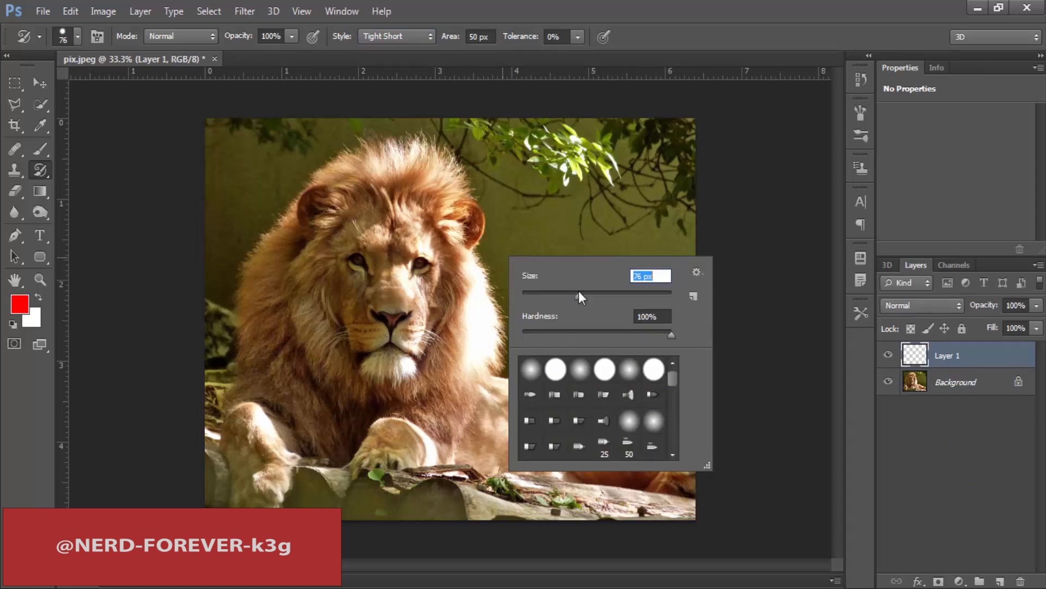
pyautogui.moveTo(671, 335); pyautogui.dragTo(639, 334)
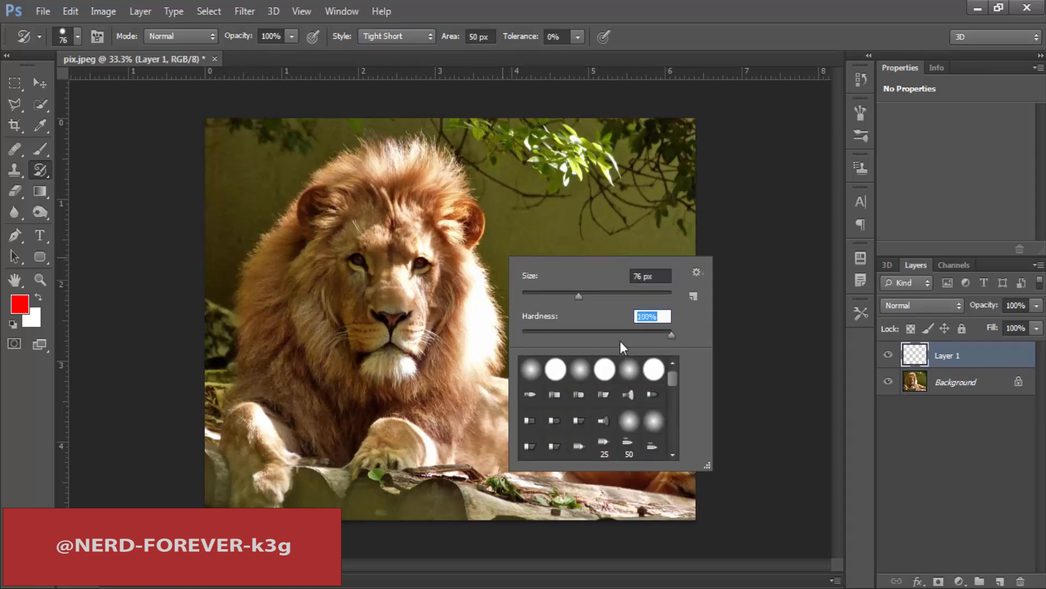
pyautogui.press('Return')
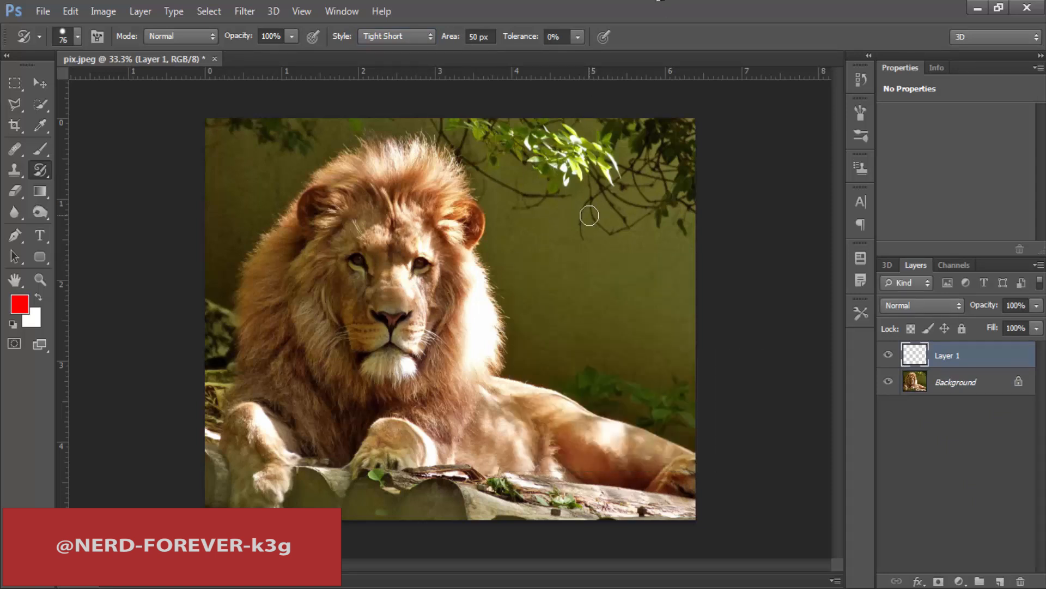
pyautogui.moveTo(660, 172)
pyautogui.mouseDown()
pyautogui.moveTo(685, 292)
pyautogui.moveTo(682, 149)
pyautogui.moveTo(694, 116)
pyautogui.moveTo(222, 119)
pyautogui.moveTo(229, 266)
pyautogui.moveTo(207, 497)
pyautogui.moveTo(229, 475)
pyautogui.moveTo(272, 493)
pyautogui.moveTo(686, 498)
pyautogui.moveTo(643, 469)
pyautogui.moveTo(694, 440)
pyautogui.moveTo(654, 457)
pyautogui.moveTo(610, 431)
pyautogui.mouseUp()
pyautogui.moveTo(584, 341)
pyautogui.mouseDown()
pyautogui.moveTo(556, 244)
pyautogui.moveTo(558, 356)
pyautogui.moveTo(499, 167)
pyautogui.moveTo(511, 340)
pyautogui.moveTo(467, 395)
pyautogui.moveTo(523, 385)
pyautogui.moveTo(401, 445)
pyautogui.moveTo(301, 450)
pyautogui.moveTo(496, 427)
pyautogui.moveTo(230, 409)
pyautogui.moveTo(280, 235)
pyautogui.moveTo(230, 426)
pyautogui.moveTo(266, 238)
pyautogui.moveTo(338, 174)
pyautogui.moveTo(299, 160)
pyautogui.moveTo(470, 217)
pyautogui.moveTo(431, 401)
pyautogui.moveTo(471, 226)
pyautogui.moveTo(421, 311)
pyautogui.moveTo(409, 370)
pyautogui.moveTo(436, 215)
pyautogui.moveTo(399, 192)
pyautogui.moveTo(418, 187)
pyautogui.moveTo(320, 303)
pyautogui.moveTo(332, 213)
pyautogui.moveTo(320, 393)
pyautogui.moveTo(228, 408)
pyautogui.moveTo(326, 263)
pyautogui.moveTo(297, 251)
pyautogui.moveTo(363, 224)
pyautogui.moveTo(365, 353)
pyautogui.moveTo(384, 295)
pyautogui.moveTo(308, 398)
pyautogui.moveTo(318, 308)
pyautogui.moveTo(244, 367)
pyautogui.moveTo(393, 297)
pyautogui.moveTo(435, 203)
pyautogui.moveTo(425, 239)
pyautogui.moveTo(359, 248)
pyautogui.moveTo(418, 254)
pyautogui.moveTo(366, 205)
pyautogui.moveTo(354, 168)
pyautogui.moveTo(612, 180)
pyautogui.moveTo(490, 128)
pyautogui.moveTo(651, 189)
pyautogui.moveTo(602, 384)
pyautogui.moveTo(687, 429)
pyautogui.moveTo(597, 388)
pyautogui.moveTo(655, 398)
pyautogui.moveTo(466, 479)
pyautogui.moveTo(568, 495)
pyautogui.moveTo(534, 407)
pyautogui.moveTo(570, 414)
pyautogui.moveTo(541, 434)
pyautogui.moveTo(380, 470)
pyautogui.moveTo(403, 431)
pyautogui.moveTo(430, 446)
pyautogui.moveTo(227, 466)
pyautogui.moveTo(265, 415)
pyautogui.moveTo(296, 472)
pyautogui.moveTo(284, 292)
pyautogui.moveTo(558, 242)
pyautogui.moveTo(505, 315)
pyautogui.moveTo(769, 491)
pyautogui.moveTo(660, 422)
pyautogui.moveTo(653, 463)
pyautogui.moveTo(668, 494)
pyautogui.moveTo(381, 485)
pyautogui.moveTo(285, 184)
pyautogui.moveTo(729, 182)
pyautogui.mouseUp()
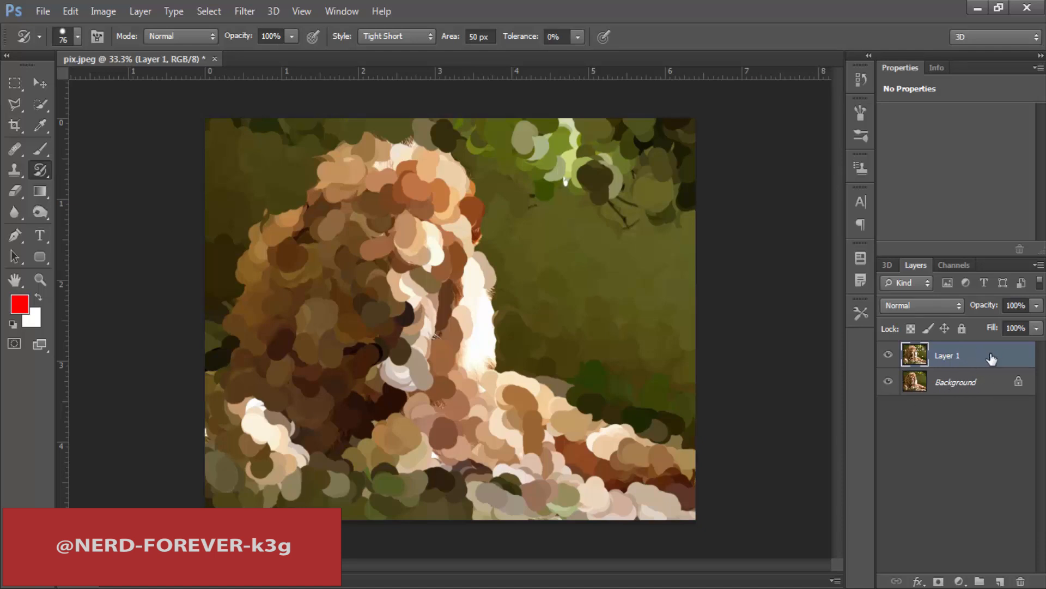
# Switch the Art History Brush to the Dab style at 40 px and repaint the lion's forehead and upper face
pyautogui.click(381, 37)
pyautogui.click(369, 107)
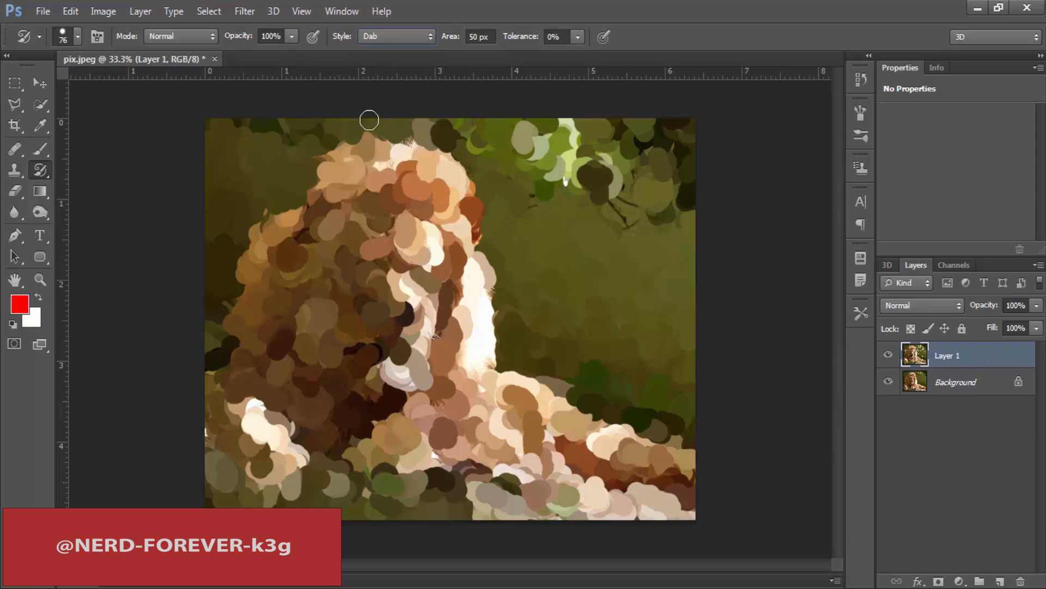
pyautogui.rightClick(386, 224)
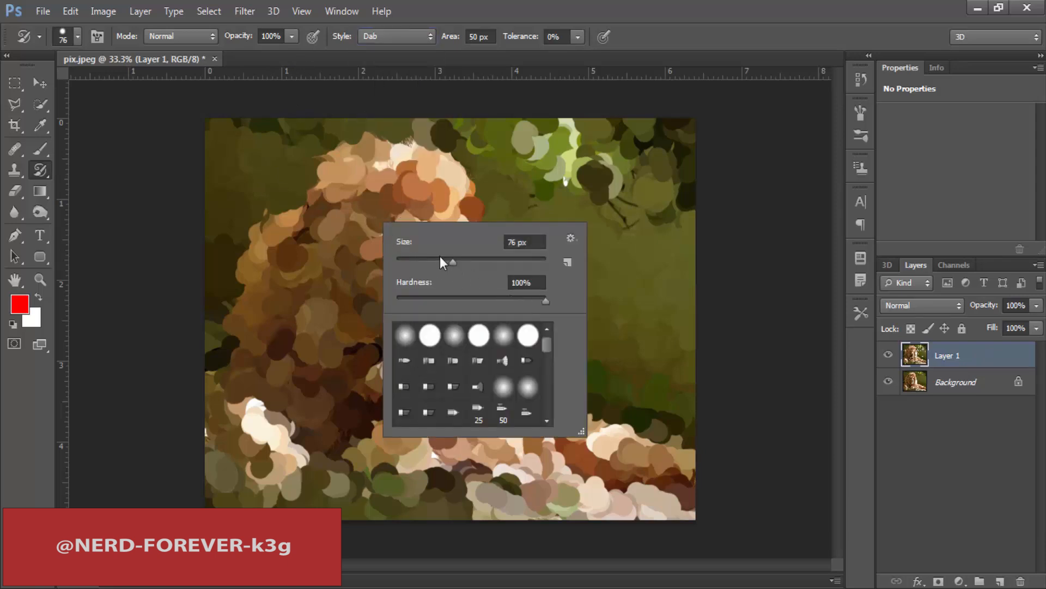
pyautogui.moveTo(439, 257); pyautogui.dragTo(427, 262)
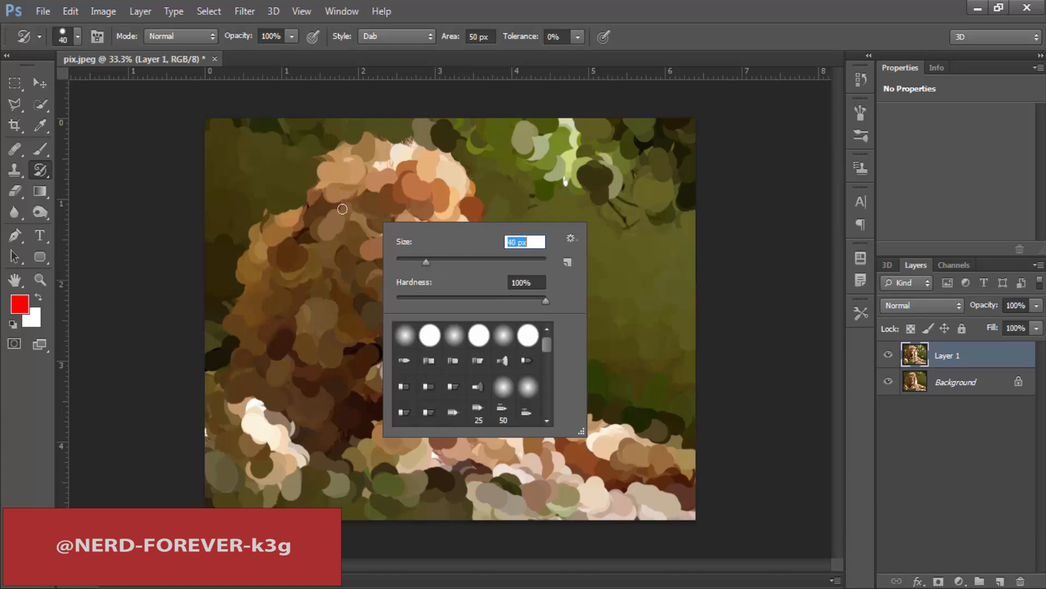
pyautogui.moveTo(342, 209)
pyautogui.mouseDown()
pyautogui.moveTo(319, 249)
pyautogui.moveTo(338, 175)
pyautogui.moveTo(325, 189)
pyautogui.moveTo(342, 160)
pyautogui.moveTo(394, 156)
pyautogui.moveTo(438, 170)
pyautogui.moveTo(460, 212)
pyautogui.moveTo(460, 264)
pyautogui.moveTo(473, 223)
pyautogui.moveTo(461, 280)
pyautogui.moveTo(430, 232)
pyautogui.moveTo(419, 287)
pyautogui.moveTo(406, 257)
pyautogui.moveTo(389, 315)
pyautogui.mouseUp()
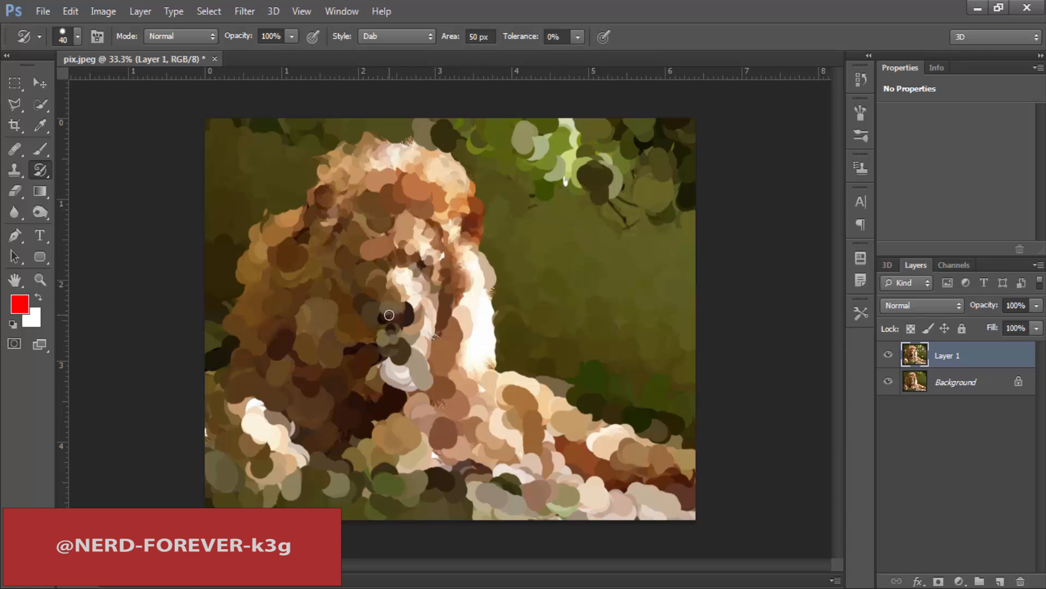
# Reduce the brush size and repaint the lion's muzzle, chest, crown and hind leg with finer dabs
pyautogui.press('[')
pyautogui.moveTo(401, 275)
pyautogui.mouseDown()
pyautogui.moveTo(409, 245)
pyautogui.moveTo(418, 310)
pyautogui.moveTo(428, 248)
pyautogui.moveTo(419, 260)
pyautogui.moveTo(446, 284)
pyautogui.moveTo(420, 269)
pyautogui.moveTo(427, 309)
pyautogui.moveTo(402, 385)
pyautogui.moveTo(425, 327)
pyautogui.moveTo(397, 397)
pyautogui.moveTo(638, 485)
pyautogui.mouseUp()
pyautogui.rightClick(416, 247)
pyautogui.moveTo(480, 428)
pyautogui.mouseDown()
pyautogui.moveTo(421, 408)
pyautogui.moveTo(656, 470)
pyautogui.moveTo(434, 396)
pyautogui.moveTo(498, 435)
pyautogui.moveTo(415, 328)
pyautogui.moveTo(432, 248)
pyautogui.moveTo(389, 379)
pyautogui.moveTo(386, 299)
pyautogui.moveTo(370, 353)
pyautogui.moveTo(391, 309)
pyautogui.moveTo(377, 329)
pyautogui.moveTo(383, 204)
pyautogui.moveTo(357, 323)
pyautogui.moveTo(362, 228)
pyautogui.moveTo(381, 201)
pyautogui.moveTo(400, 226)
pyautogui.moveTo(322, 197)
pyautogui.moveTo(354, 157)
pyautogui.moveTo(402, 165)
pyautogui.moveTo(344, 145)
pyautogui.moveTo(411, 155)
pyautogui.moveTo(455, 176)
pyautogui.moveTo(469, 251)
pyautogui.moveTo(443, 188)
pyautogui.moveTo(400, 222)
pyautogui.moveTo(416, 195)
pyautogui.moveTo(407, 179)
pyautogui.moveTo(432, 180)
pyautogui.mouseUp()
# Set the brush size to 17 px and refine the lion's eyes, chin, shaded side of the mane and front paws
pyautogui.rightClick(383, 201)
pyautogui.click(414, 236)
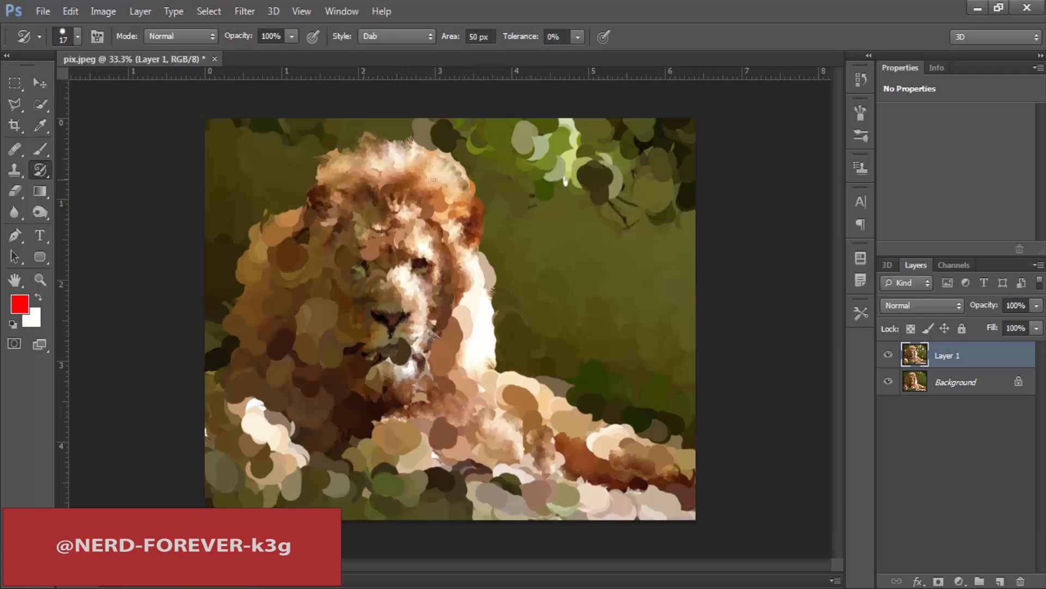
pyautogui.moveTo(380, 213)
pyautogui.mouseDown()
pyautogui.moveTo(410, 262)
pyautogui.moveTo(419, 245)
pyautogui.moveTo(385, 238)
pyautogui.moveTo(353, 256)
pyautogui.moveTo(337, 298)
pyautogui.moveTo(319, 246)
pyautogui.moveTo(325, 226)
pyautogui.moveTo(314, 290)
pyautogui.mouseUp()
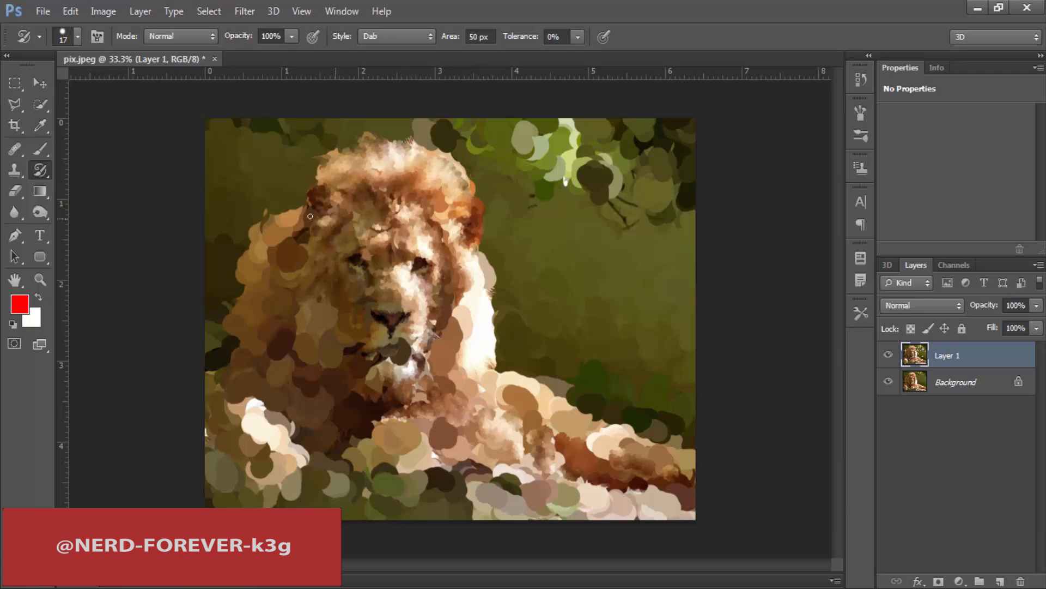
pyautogui.moveTo(310, 216)
pyautogui.mouseDown()
pyautogui.moveTo(295, 281)
pyautogui.moveTo(293, 224)
pyautogui.moveTo(280, 256)
pyautogui.moveTo(276, 214)
pyautogui.moveTo(275, 264)
pyautogui.mouseUp()
pyautogui.moveTo(255, 354)
pyautogui.mouseDown()
pyautogui.moveTo(298, 264)
pyautogui.moveTo(269, 399)
pyautogui.moveTo(294, 280)
pyautogui.moveTo(274, 365)
pyautogui.moveTo(316, 292)
pyautogui.moveTo(340, 296)
pyautogui.moveTo(312, 362)
pyautogui.moveTo(319, 301)
pyautogui.moveTo(331, 385)
pyautogui.moveTo(354, 318)
pyautogui.moveTo(368, 352)
pyautogui.mouseUp()
pyautogui.moveTo(339, 306)
pyautogui.mouseDown()
pyautogui.moveTo(395, 361)
pyautogui.moveTo(366, 390)
pyautogui.moveTo(398, 349)
pyautogui.moveTo(355, 366)
pyautogui.moveTo(400, 339)
pyautogui.moveTo(387, 389)
pyautogui.moveTo(425, 339)
pyautogui.moveTo(391, 409)
pyautogui.moveTo(394, 321)
pyautogui.moveTo(391, 389)
pyautogui.moveTo(403, 359)
pyautogui.moveTo(405, 385)
pyautogui.moveTo(421, 356)
pyautogui.moveTo(403, 400)
pyautogui.moveTo(361, 362)
pyautogui.moveTo(362, 373)
pyautogui.moveTo(394, 337)
pyautogui.moveTo(389, 387)
pyautogui.moveTo(366, 251)
pyautogui.moveTo(348, 311)
pyautogui.moveTo(401, 236)
pyautogui.moveTo(431, 287)
pyautogui.moveTo(429, 416)
pyautogui.moveTo(412, 401)
pyautogui.moveTo(320, 458)
pyautogui.moveTo(452, 440)
pyautogui.moveTo(382, 444)
pyautogui.moveTo(412, 434)
pyautogui.moveTo(374, 431)
pyautogui.moveTo(567, 473)
pyautogui.moveTo(643, 474)
pyautogui.moveTo(493, 421)
pyautogui.mouseUp()
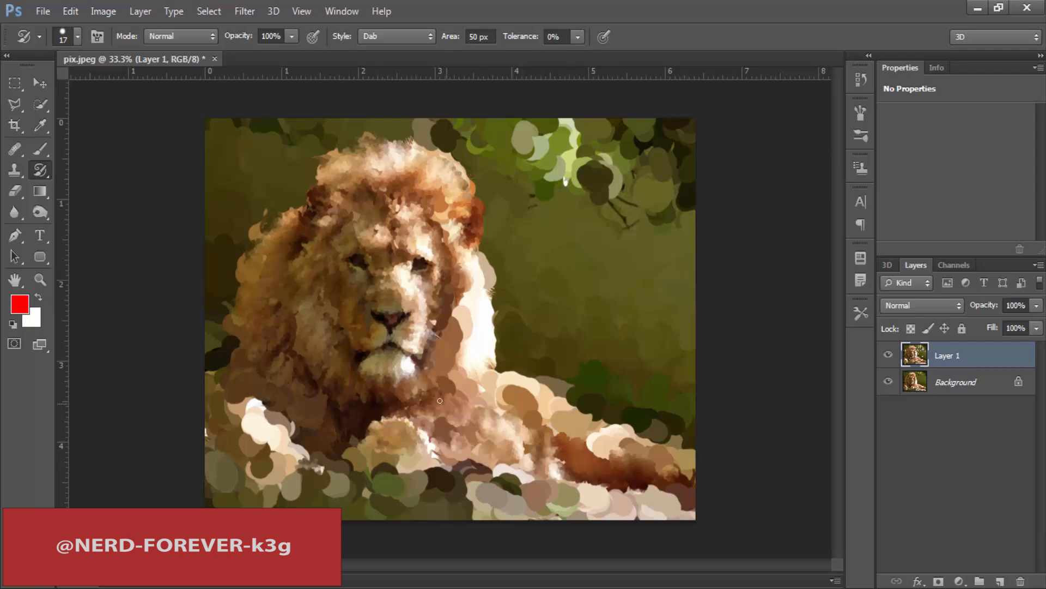
# Refine the lion's chest, flank and hind leg with 17 px dabs
pyautogui.moveTo(440, 401)
pyautogui.mouseDown()
pyautogui.moveTo(455, 374)
pyautogui.moveTo(461, 405)
pyautogui.moveTo(474, 286)
pyautogui.mouseUp()
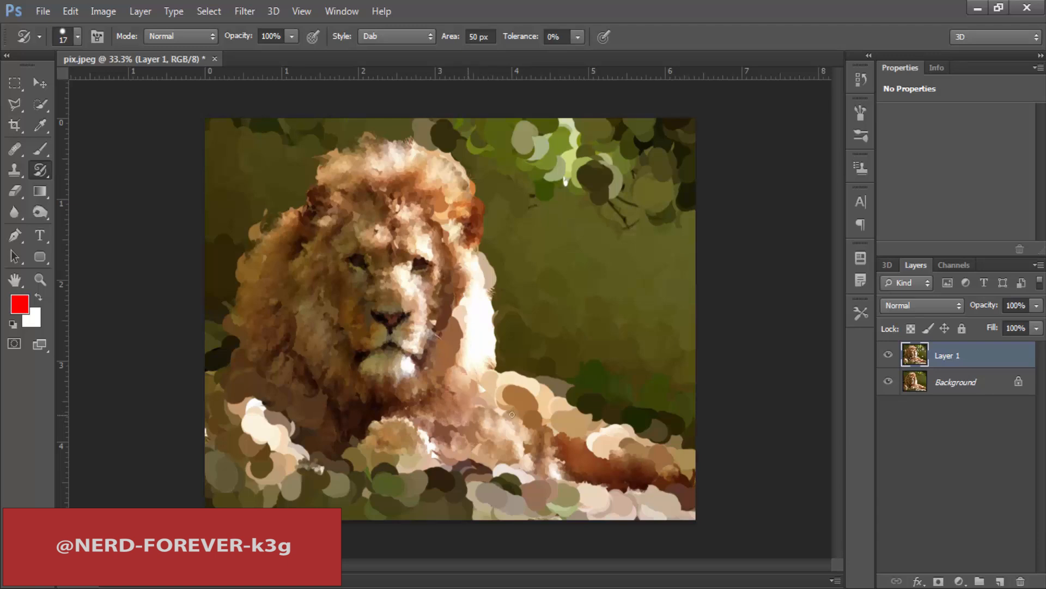
pyautogui.moveTo(512, 414)
pyautogui.mouseDown()
pyautogui.moveTo(471, 422)
pyautogui.moveTo(630, 463)
pyautogui.mouseUp()
pyautogui.moveTo(505, 437)
pyautogui.mouseDown()
pyautogui.moveTo(691, 480)
pyautogui.moveTo(650, 480)
pyautogui.moveTo(647, 459)
pyautogui.mouseUp()
pyautogui.moveTo(508, 444); pyautogui.dragTo(354, 418)
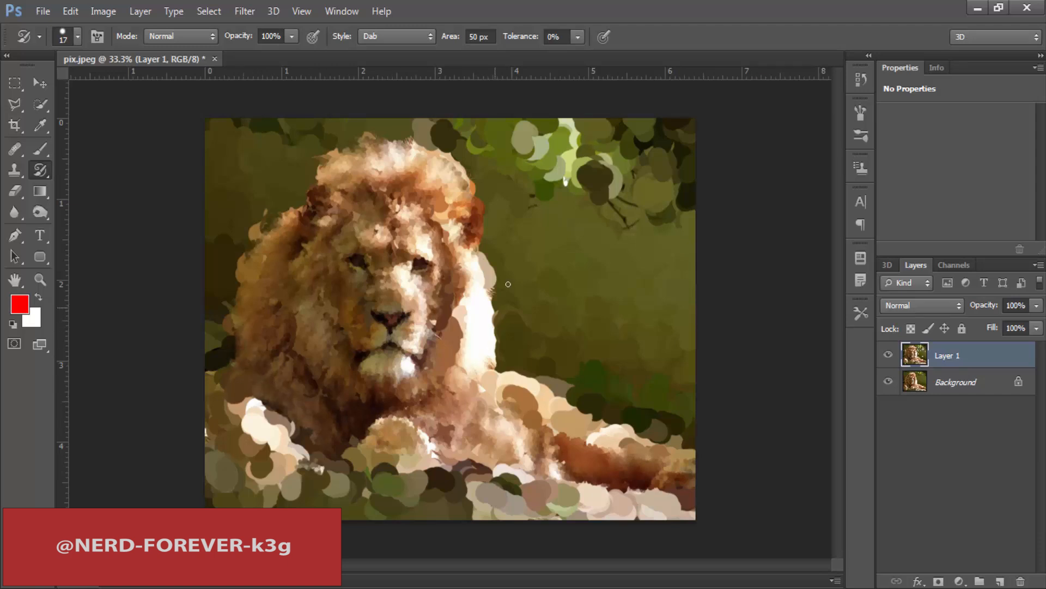
# Set the brush to 101 px with 0% hardness and soften the foliage, background, rocks and outline around the lion
pyautogui.rightClick(535, 274)
pyautogui.moveTo(570, 312); pyautogui.dragTo(615, 311)
pyautogui.click(589, 352)
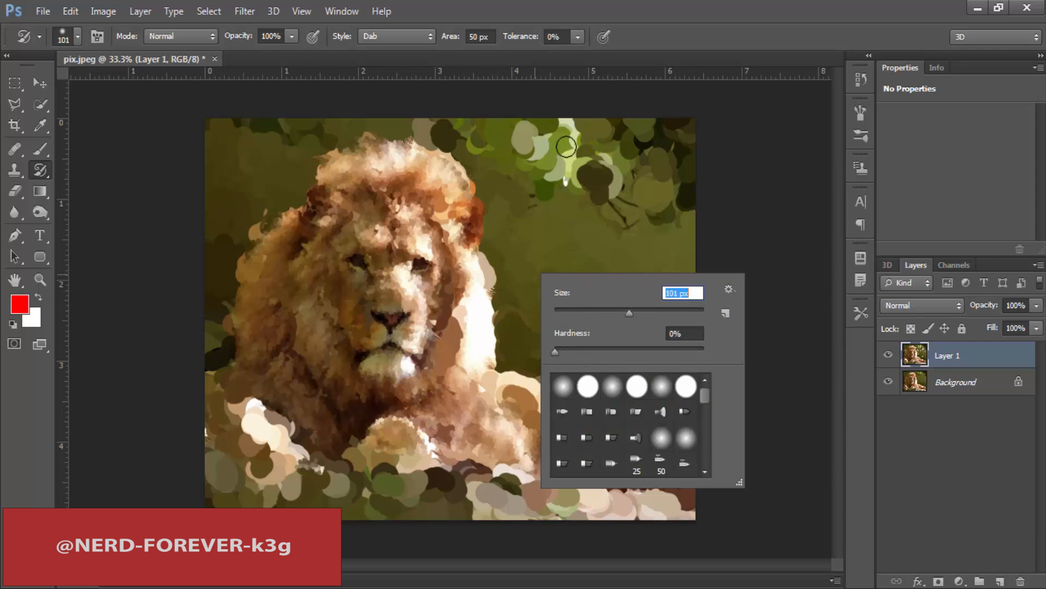
pyautogui.moveTo(566, 147)
pyautogui.mouseDown()
pyautogui.moveTo(751, 232)
pyautogui.moveTo(594, 176)
pyautogui.moveTo(634, 188)
pyautogui.moveTo(619, 169)
pyautogui.moveTo(569, 199)
pyautogui.moveTo(617, 202)
pyautogui.moveTo(674, 128)
pyautogui.moveTo(572, 131)
pyautogui.moveTo(656, 159)
pyautogui.moveTo(666, 248)
pyautogui.moveTo(536, 139)
pyautogui.moveTo(276, 100)
pyautogui.moveTo(357, 118)
pyautogui.moveTo(248, 152)
pyautogui.moveTo(293, 123)
pyautogui.moveTo(220, 143)
pyautogui.moveTo(377, 135)
pyautogui.moveTo(239, 135)
pyautogui.moveTo(302, 158)
pyautogui.moveTo(299, 136)
pyautogui.moveTo(235, 316)
pyautogui.moveTo(215, 458)
pyautogui.moveTo(227, 289)
pyautogui.moveTo(272, 489)
pyautogui.moveTo(355, 507)
pyautogui.moveTo(297, 469)
pyautogui.moveTo(546, 535)
pyautogui.moveTo(275, 455)
pyautogui.moveTo(433, 457)
pyautogui.moveTo(550, 502)
pyautogui.moveTo(688, 514)
pyautogui.moveTo(456, 492)
pyautogui.moveTo(642, 516)
pyautogui.moveTo(660, 431)
pyautogui.moveTo(499, 393)
pyautogui.moveTo(615, 414)
pyautogui.moveTo(535, 377)
pyautogui.moveTo(670, 440)
pyautogui.moveTo(707, 438)
pyautogui.moveTo(486, 317)
pyautogui.moveTo(481, 298)
pyautogui.moveTo(549, 399)
pyautogui.moveTo(686, 434)
pyautogui.moveTo(618, 370)
pyautogui.moveTo(528, 350)
pyautogui.moveTo(720, 328)
pyautogui.moveTo(544, 272)
pyautogui.moveTo(637, 269)
pyautogui.moveTo(595, 326)
pyautogui.moveTo(564, 234)
pyautogui.moveTo(439, 139)
pyautogui.moveTo(528, 190)
pyautogui.moveTo(452, 130)
pyautogui.moveTo(722, 211)
pyautogui.mouseUp()
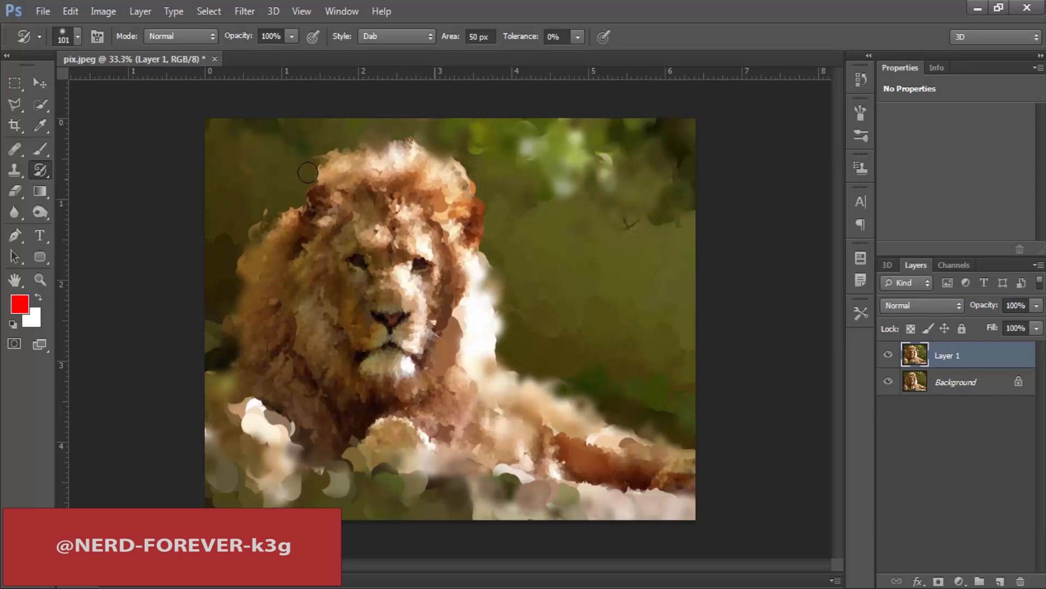
# Review the Clone Stamp and Pattern Stamp tools and the History Brush and Art History Brush tools
pyautogui.click(18, 168)
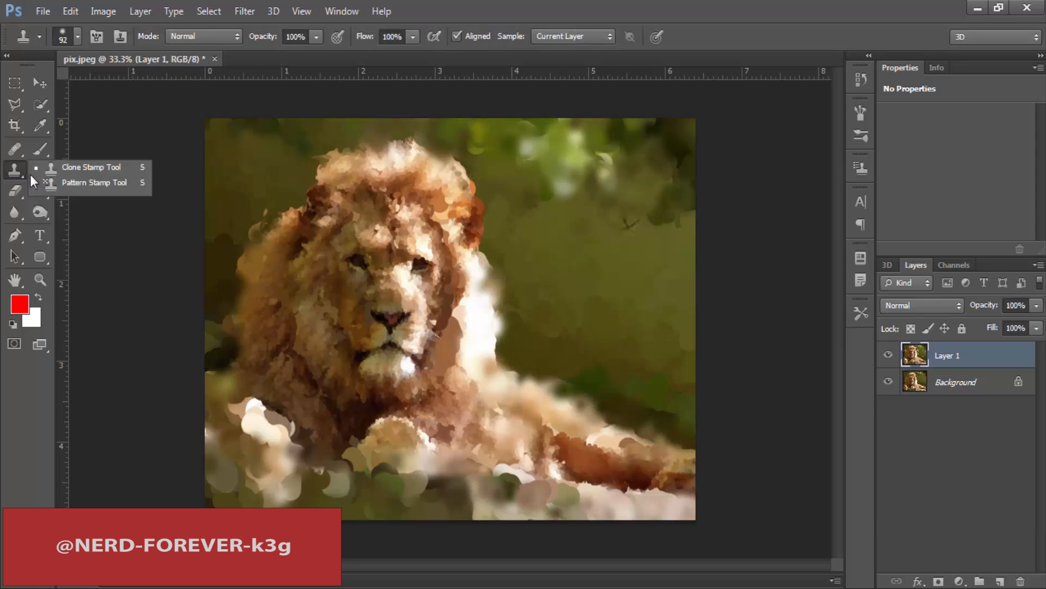
pyautogui.click(97, 169)
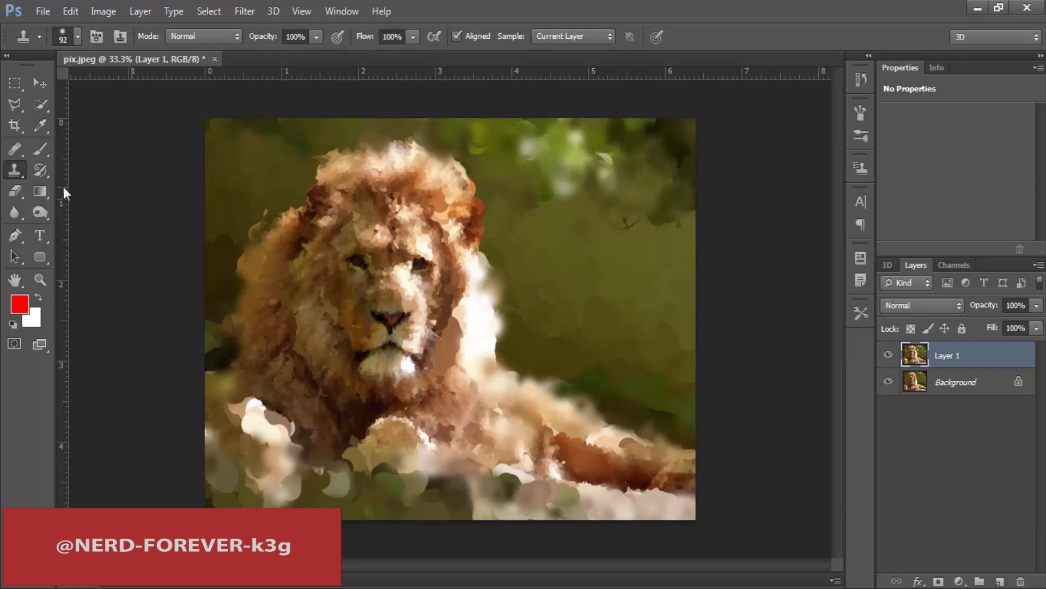
pyautogui.click(14, 169)
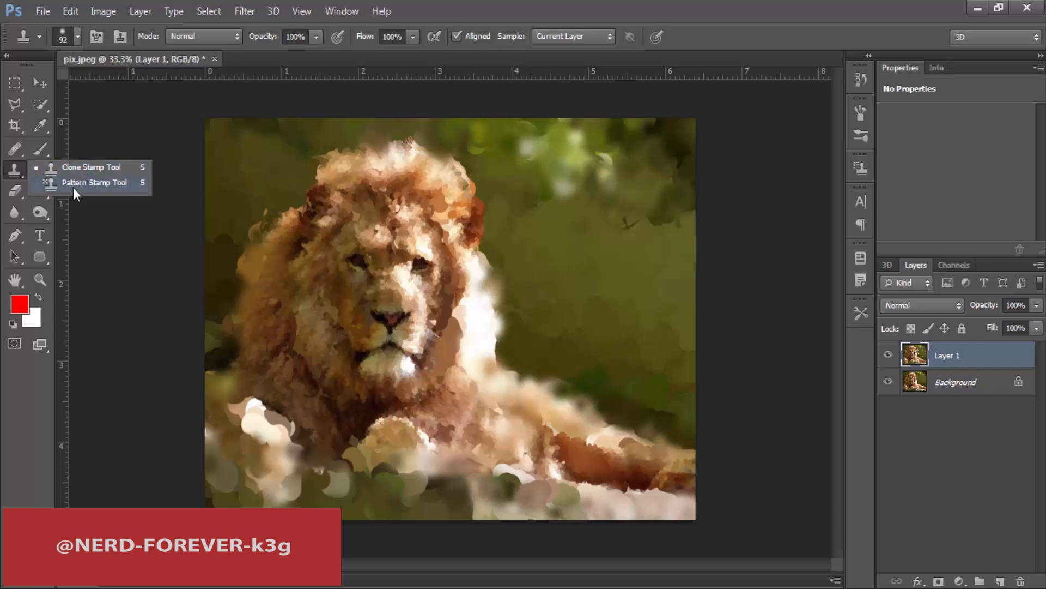
pyautogui.click(74, 186)
pyautogui.click(36, 171)
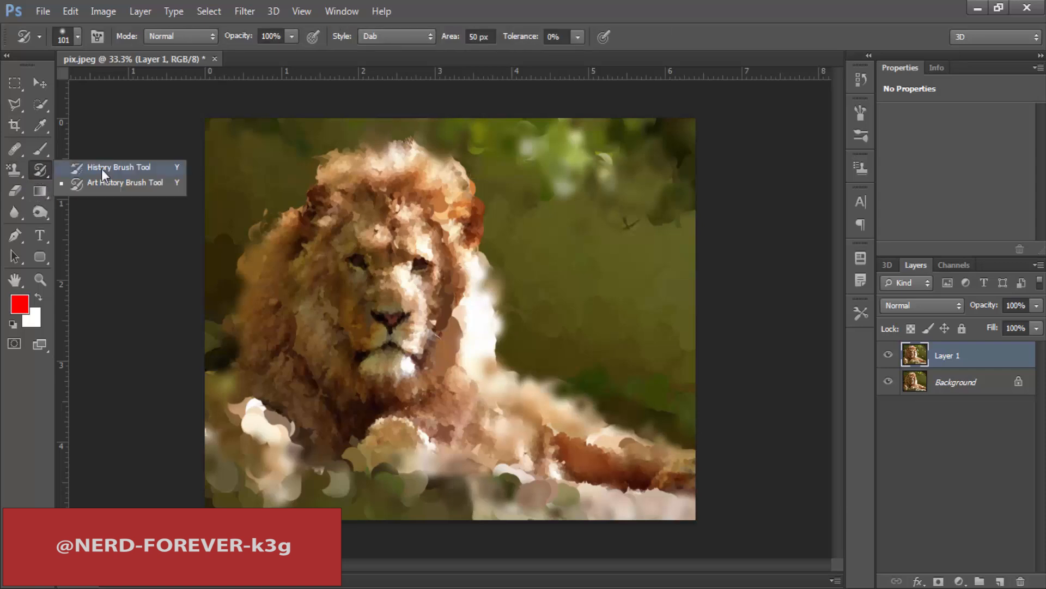
pyautogui.click(145, 165)
pyautogui.click(37, 167)
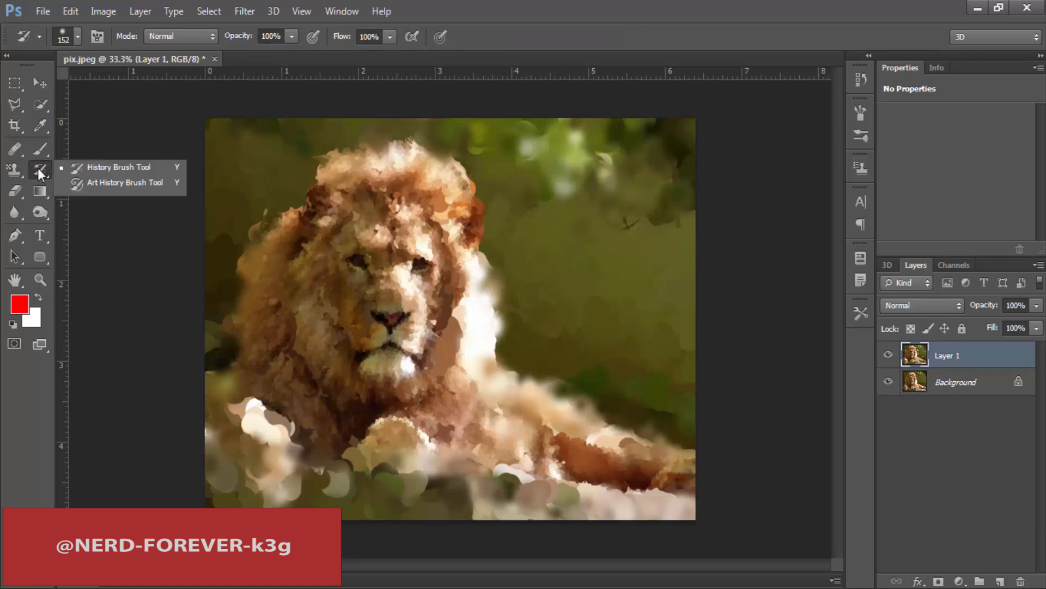
pyautogui.click(107, 182)
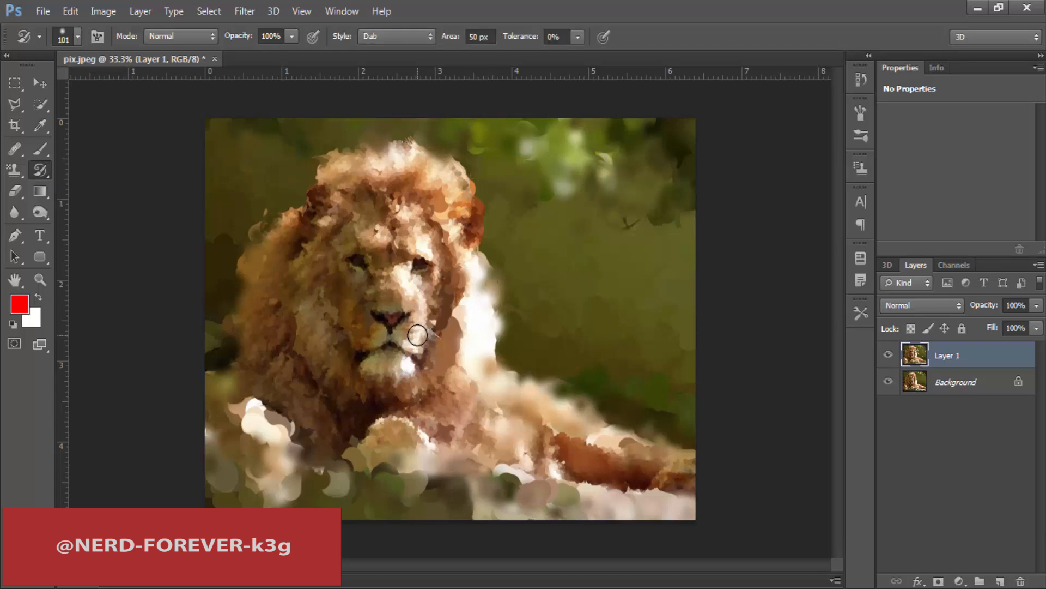
pyautogui.moveTo(13, 172); pyautogui.dragTo(62, 172)
pyautogui.click(40, 169)
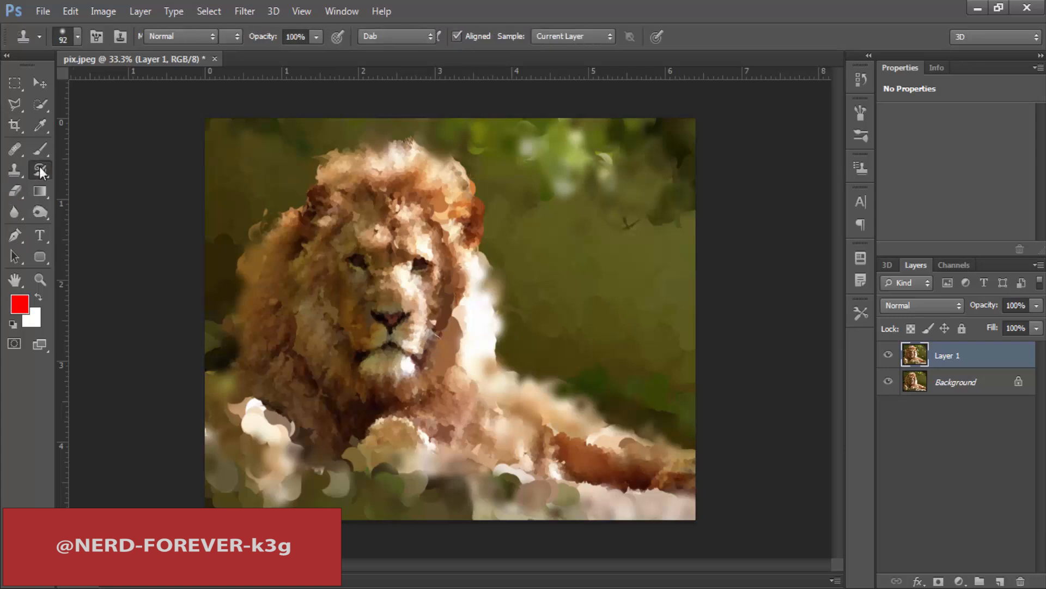
pyautogui.click(7, 174)
pyautogui.click(18, 174)
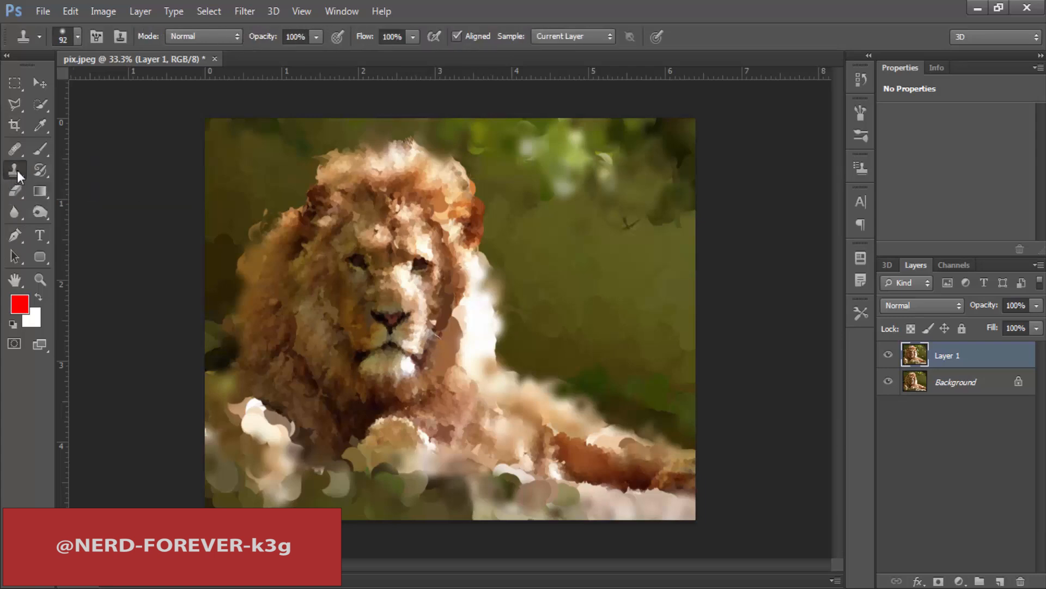
# Examine the tools grouped with the Eraser and those grouped with the Gradient tool
pyautogui.click(15, 191)
pyautogui.rightClick(15, 190)
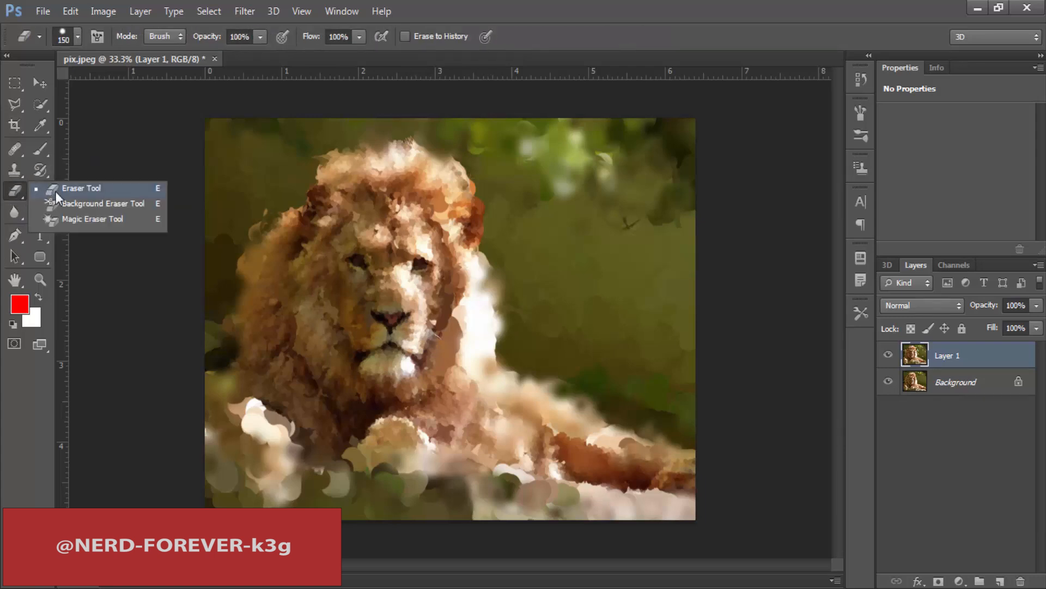
pyautogui.click(11, 190)
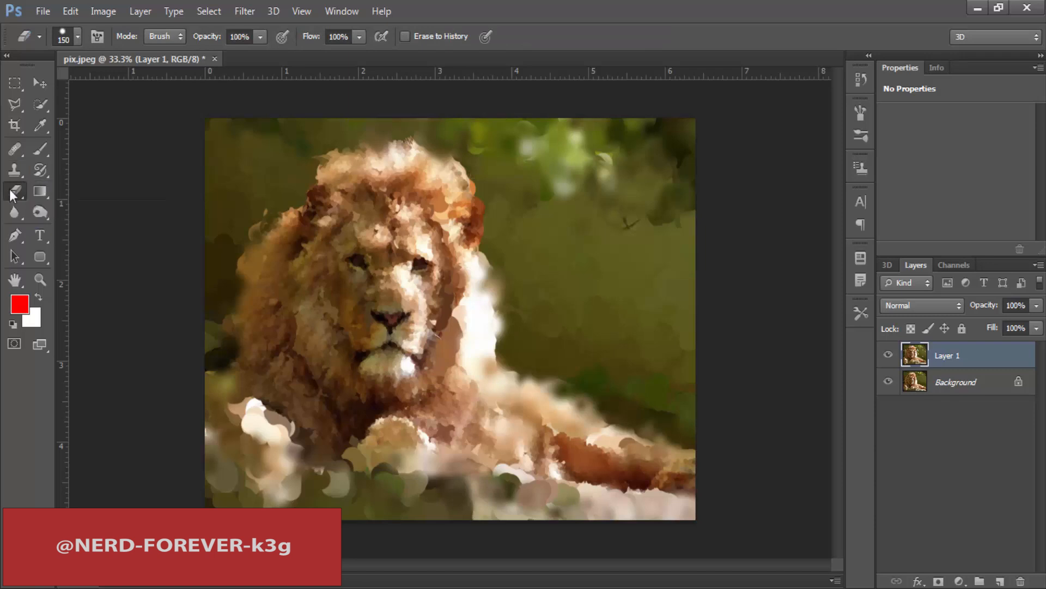
pyautogui.click(39, 190)
pyautogui.rightClick(39, 191)
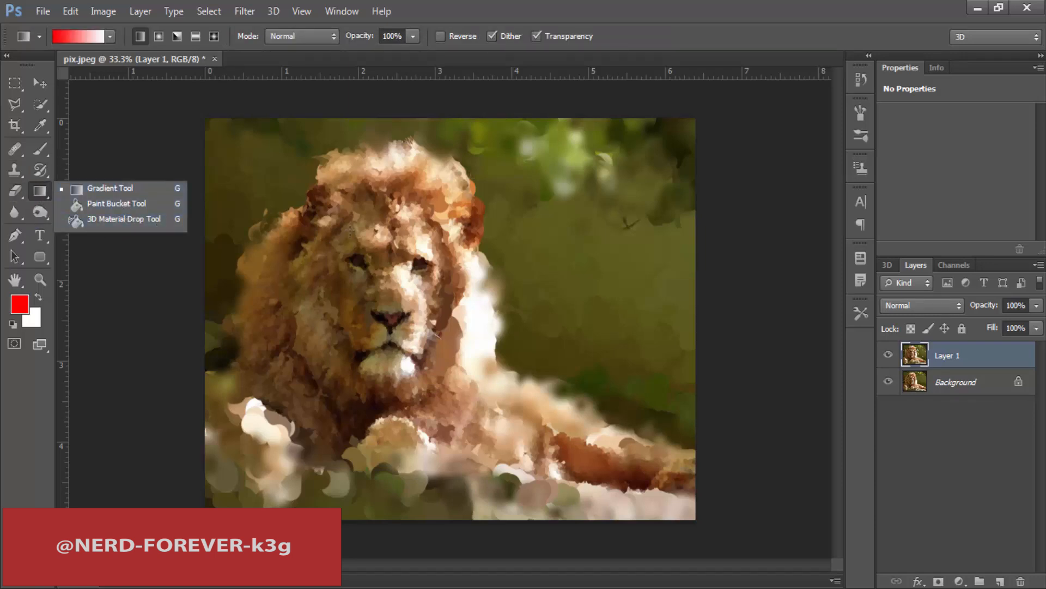
pyautogui.click(520, 1)
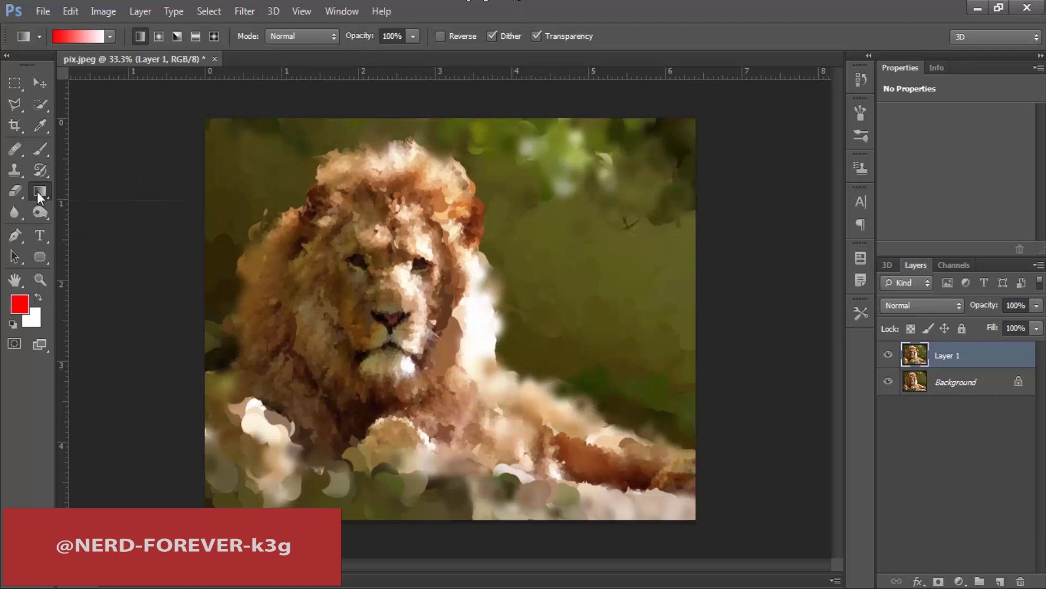